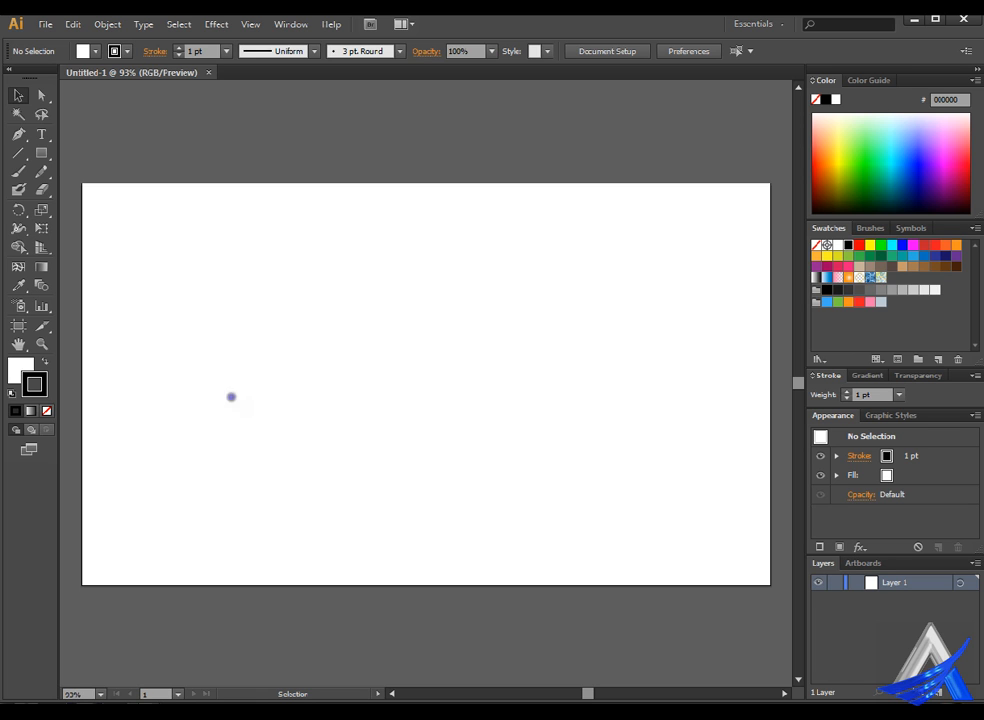
Step: Open the Type preferences, examine the font preview size options, and close the preferences
click(73, 24)
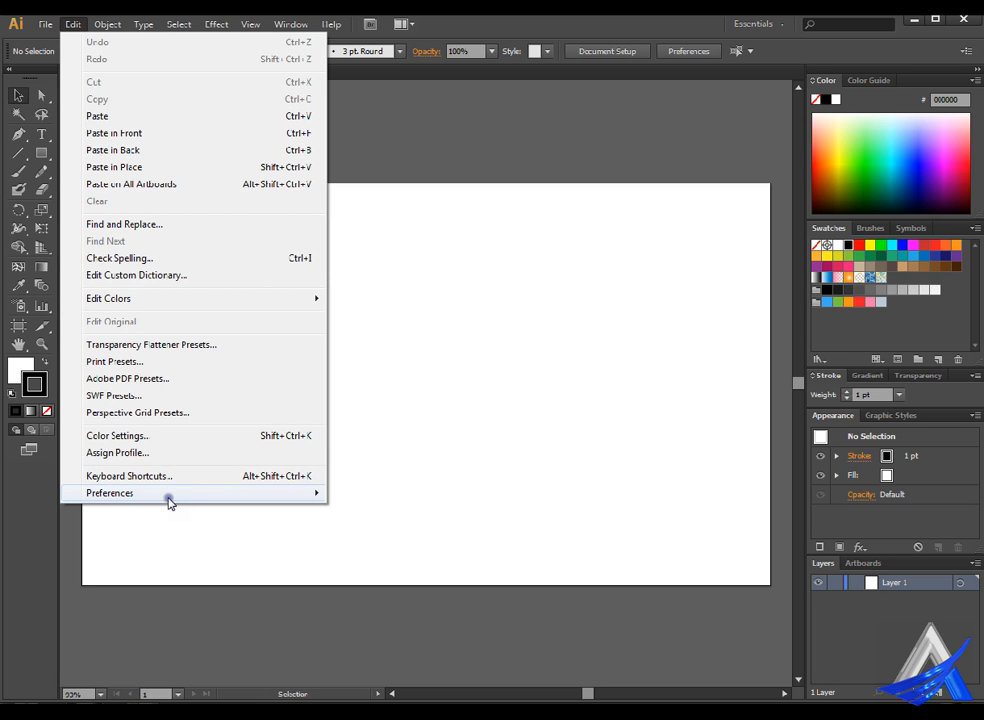
mouse_move(169, 503)
click(378, 533)
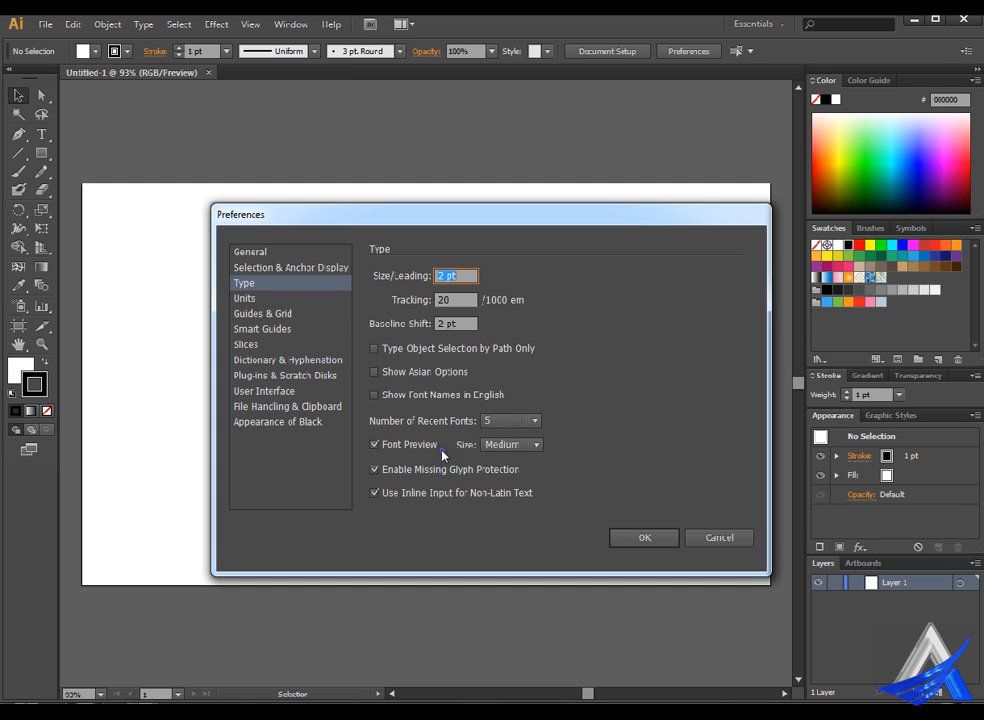
click(524, 446)
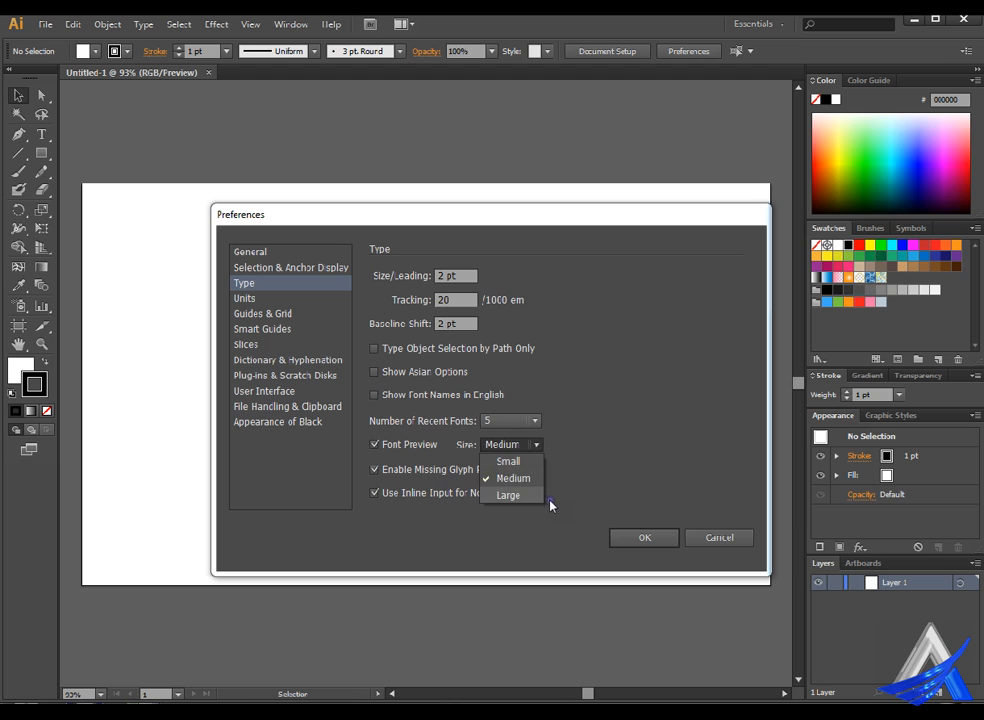
click(605, 469)
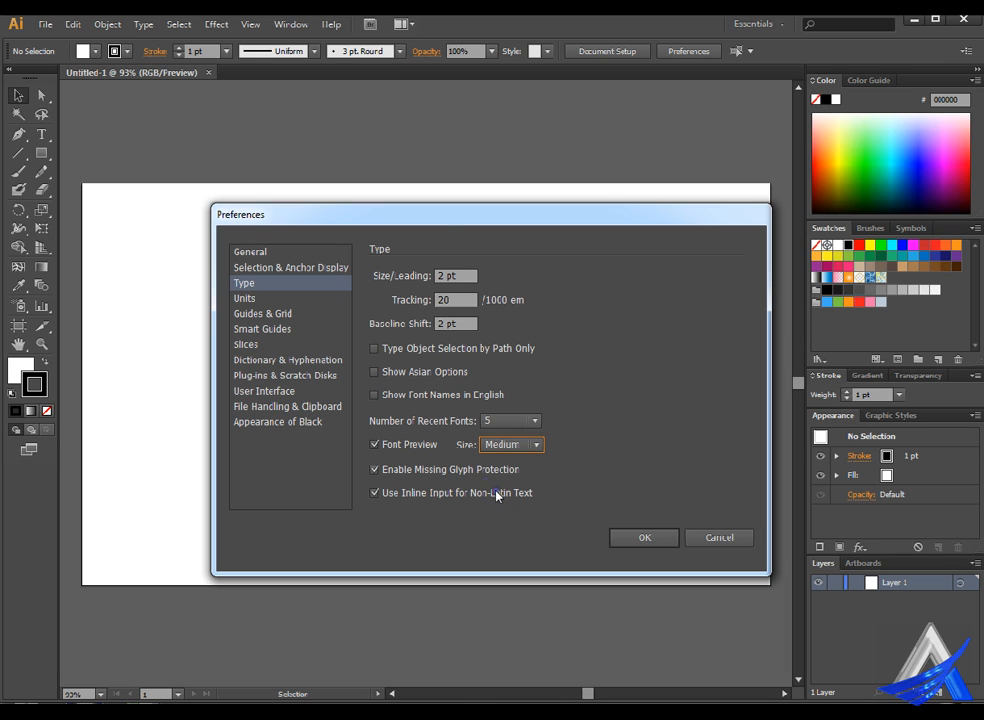
click(650, 550)
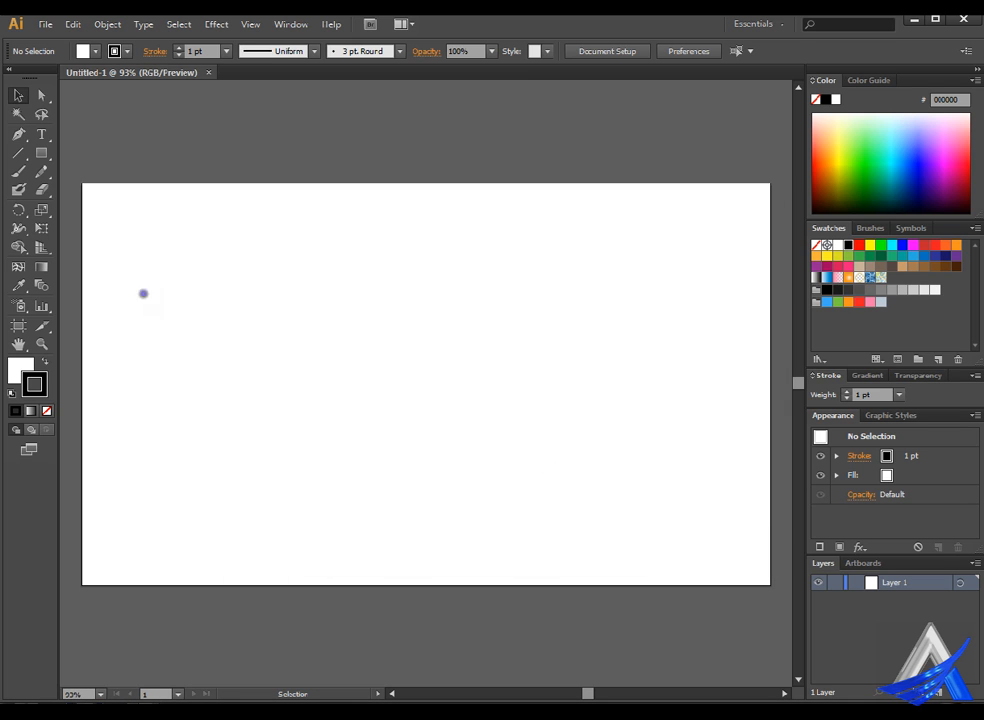
Step: Create a line of point text with a person's full name on the artboard using the Type tool
click(41, 134)
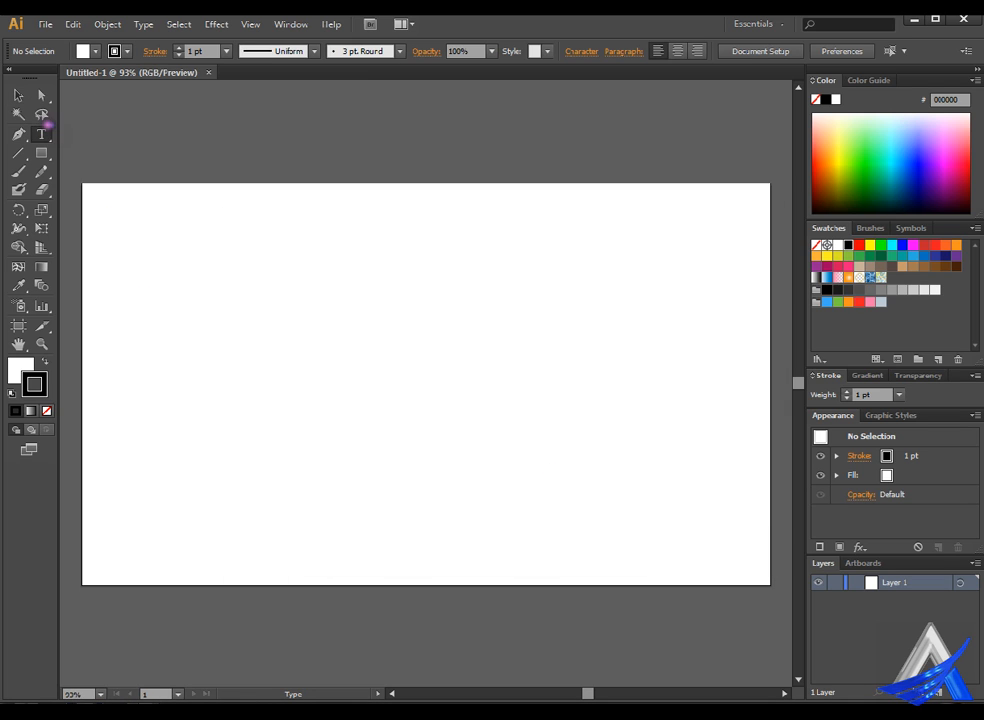
click(269, 311)
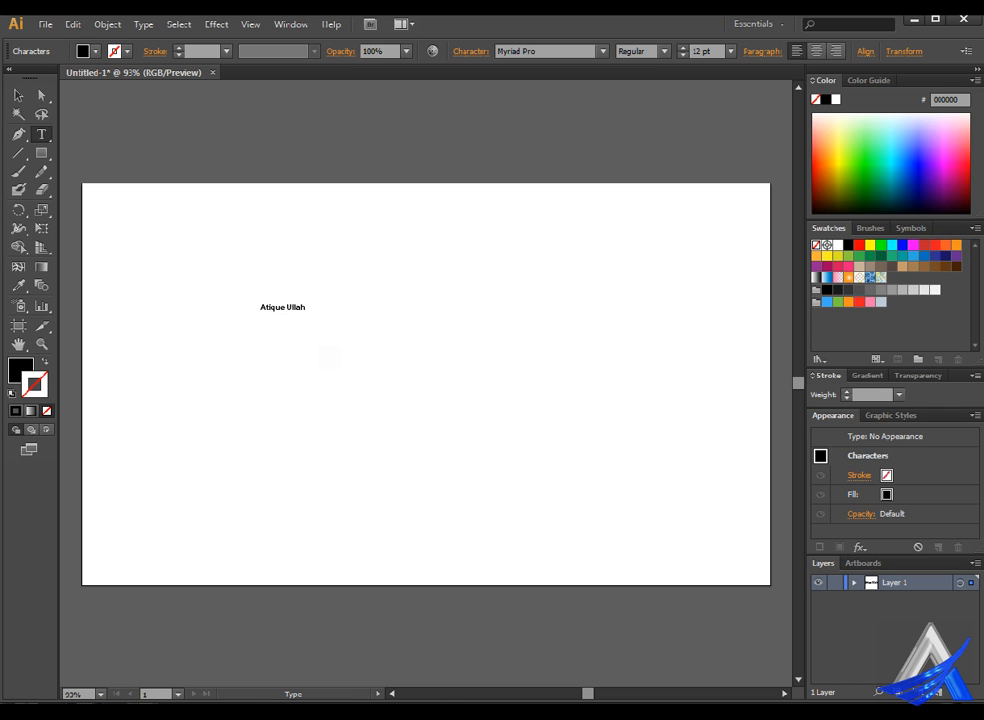
key(Escape)
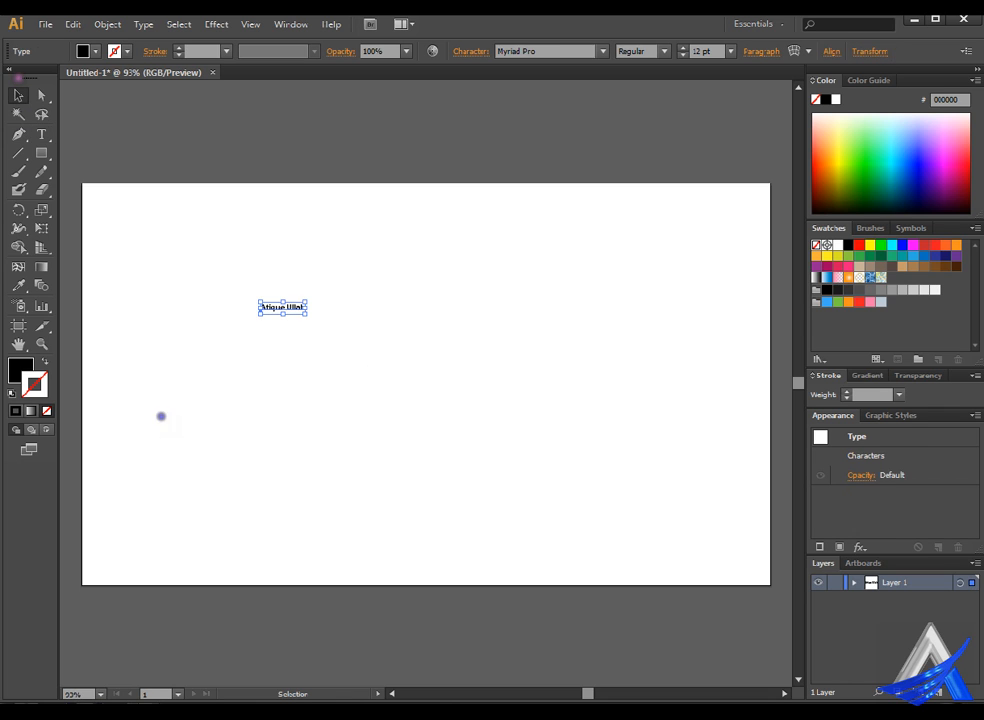
Step: Scale the name text up to about 89 pt across the middle of the artboard
click(168, 436)
click(301, 306)
drag(306, 313, 615, 507)
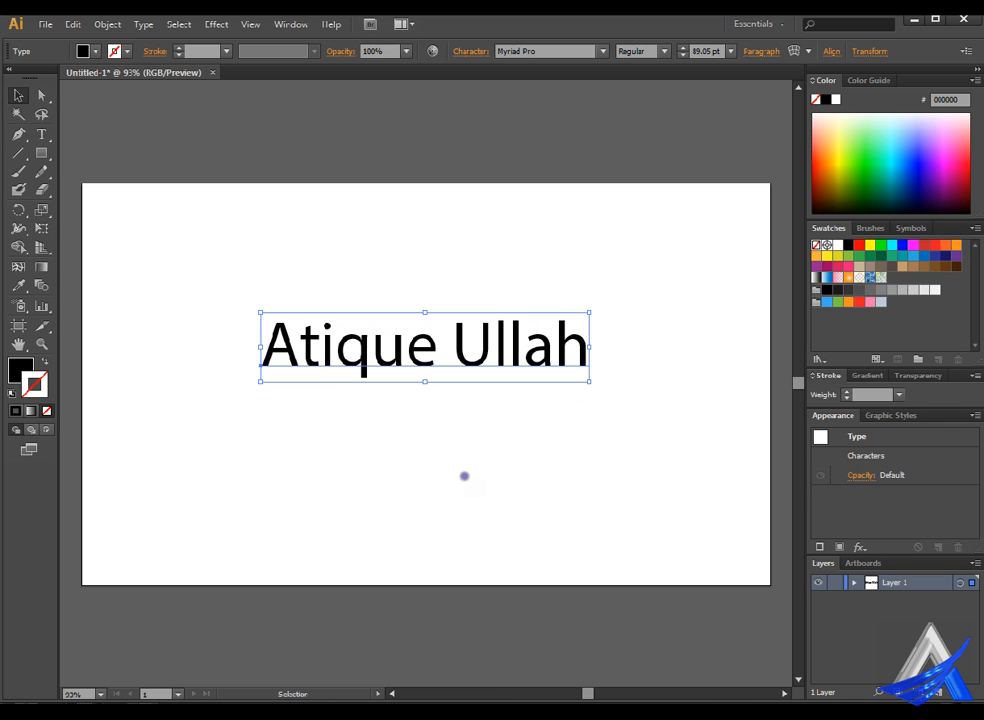
key(x)
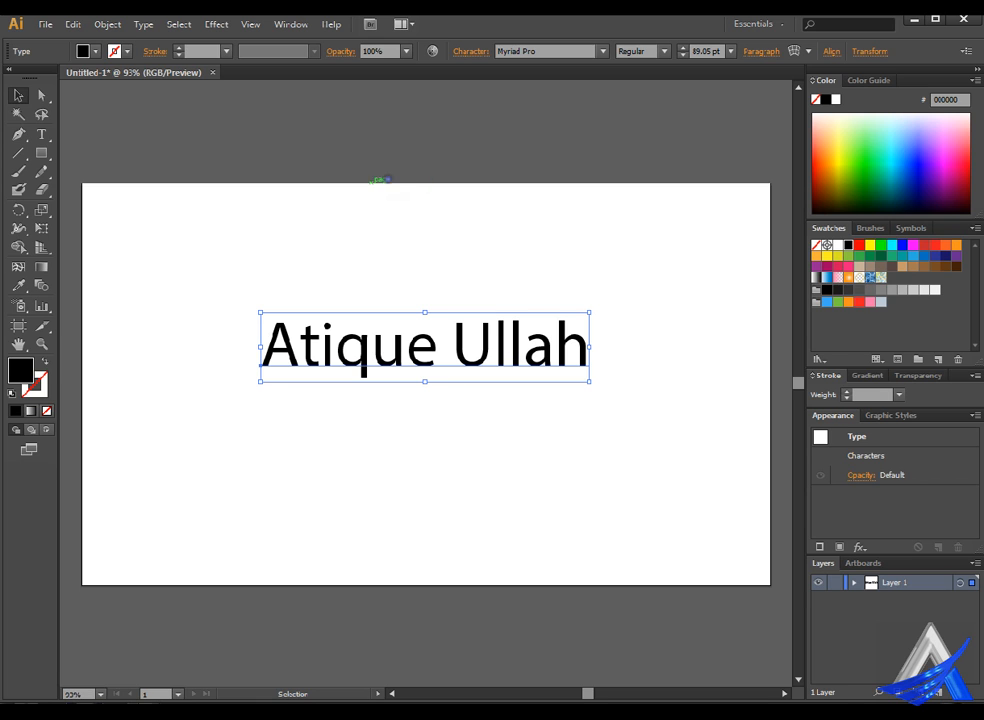
Step: Review the type commands for font, recent fonts and size, leaving the name text deselected
click(143, 23)
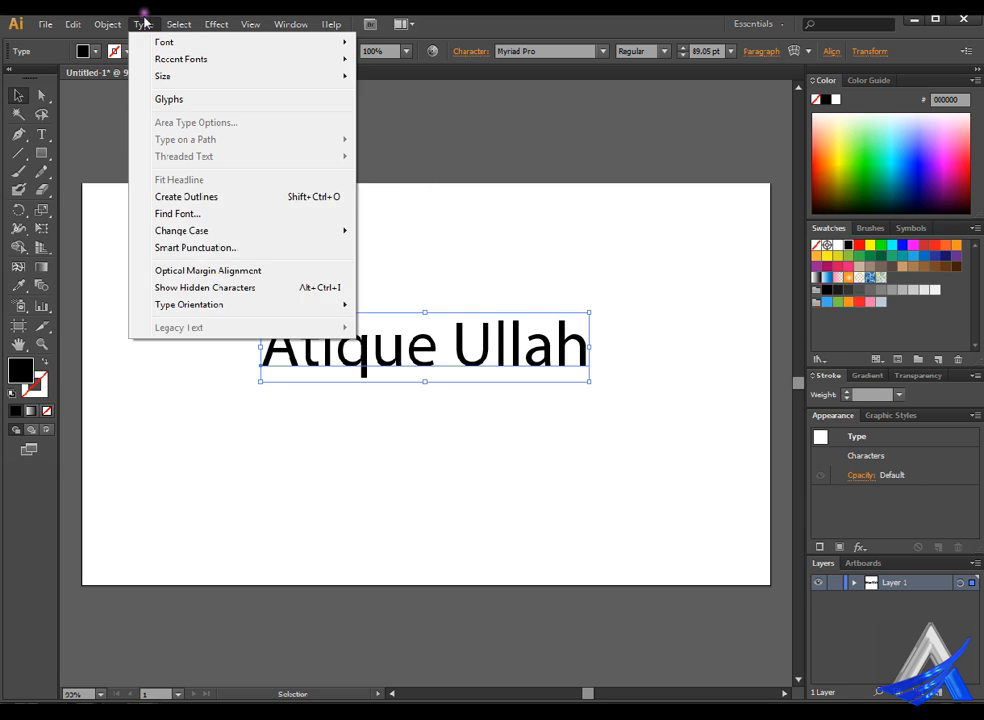
mouse_move(163, 40)
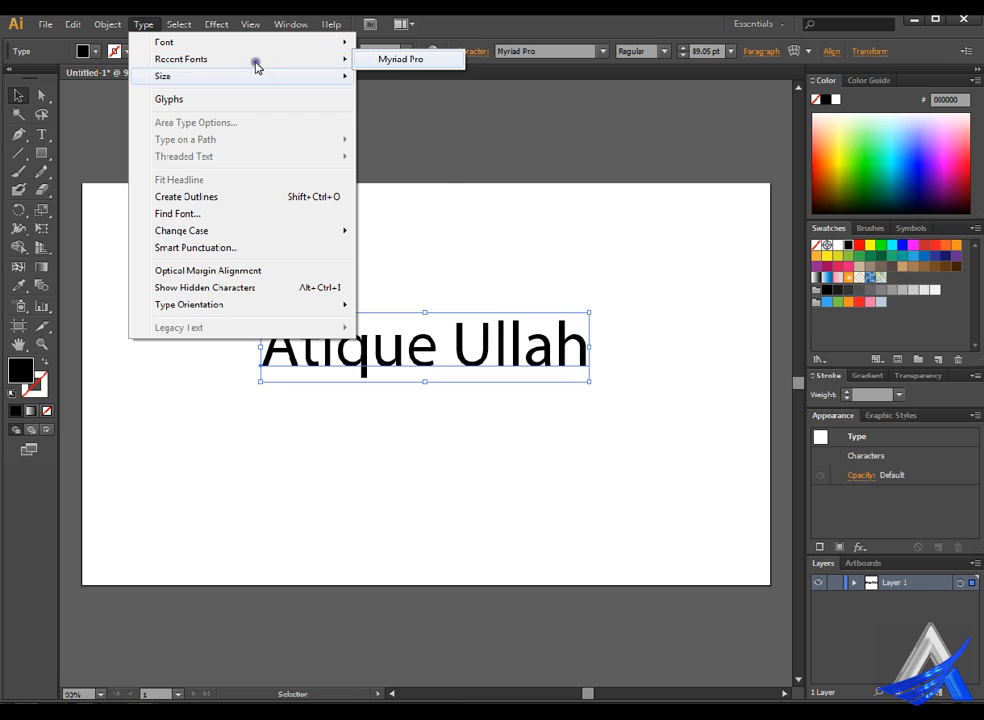
mouse_move(256, 68)
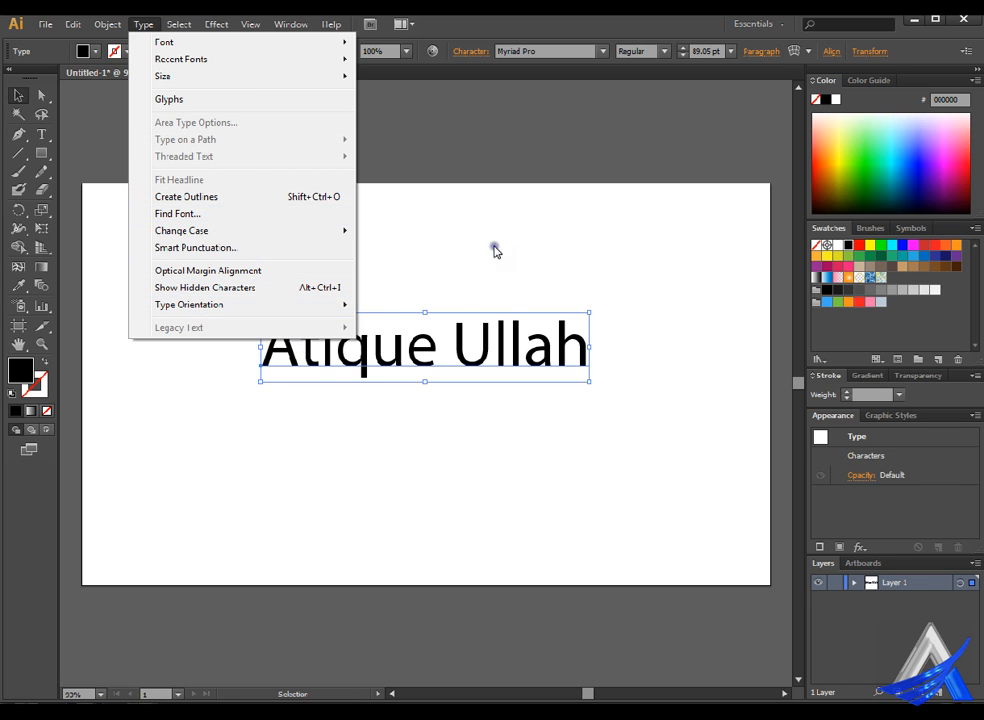
click(620, 245)
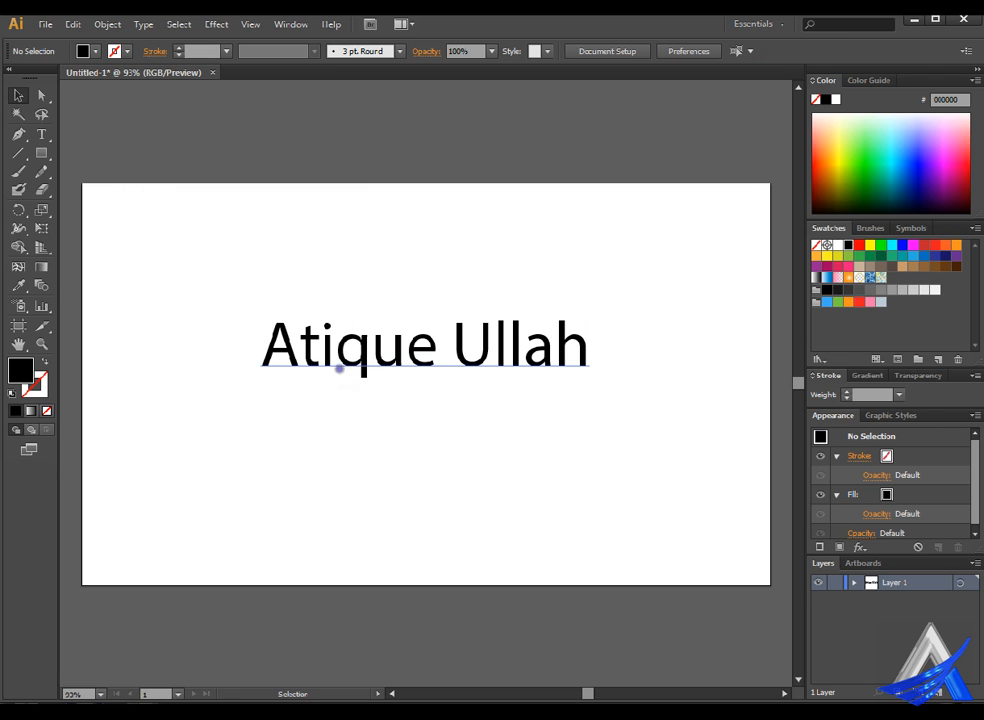
Step: Select the name text and examine its character settings, including the available font families and Myriad Pro styles
click(341, 362)
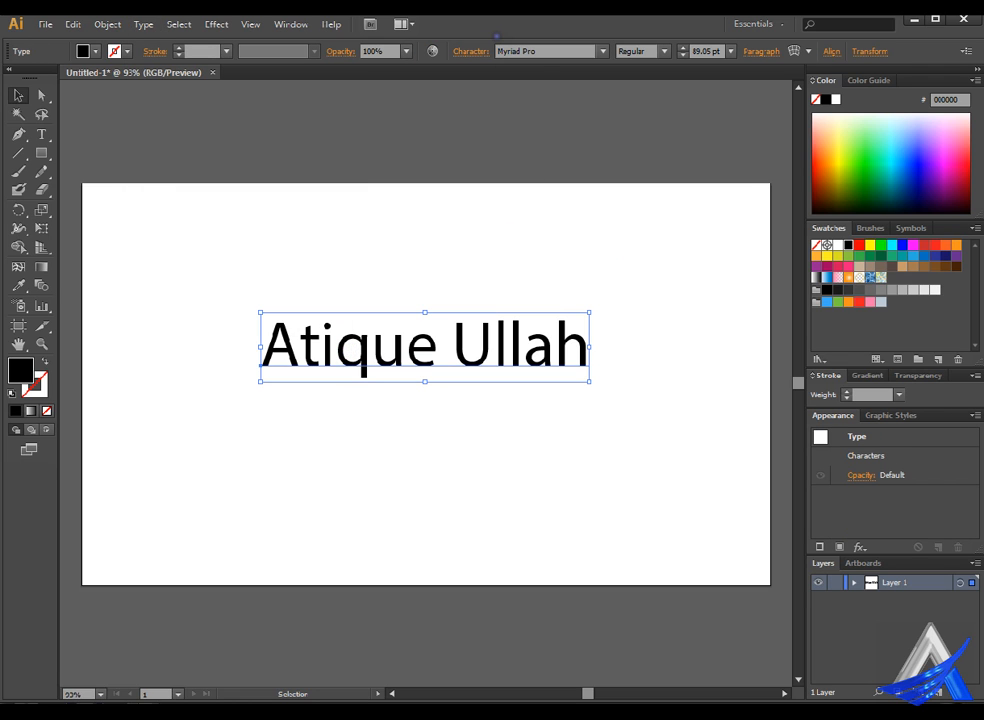
click(470, 51)
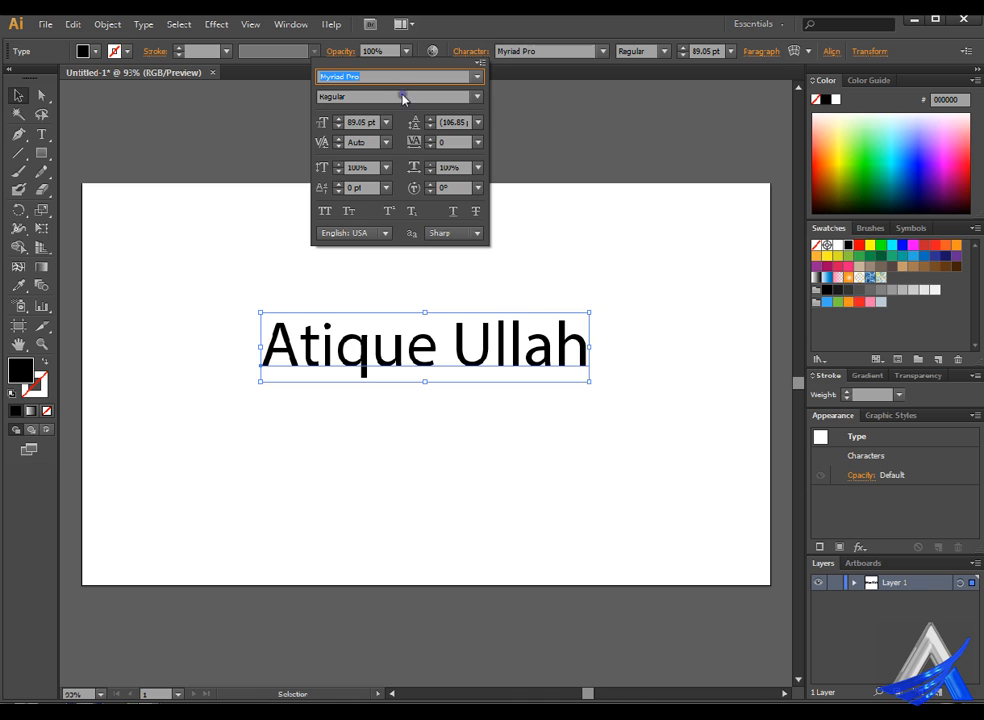
click(479, 76)
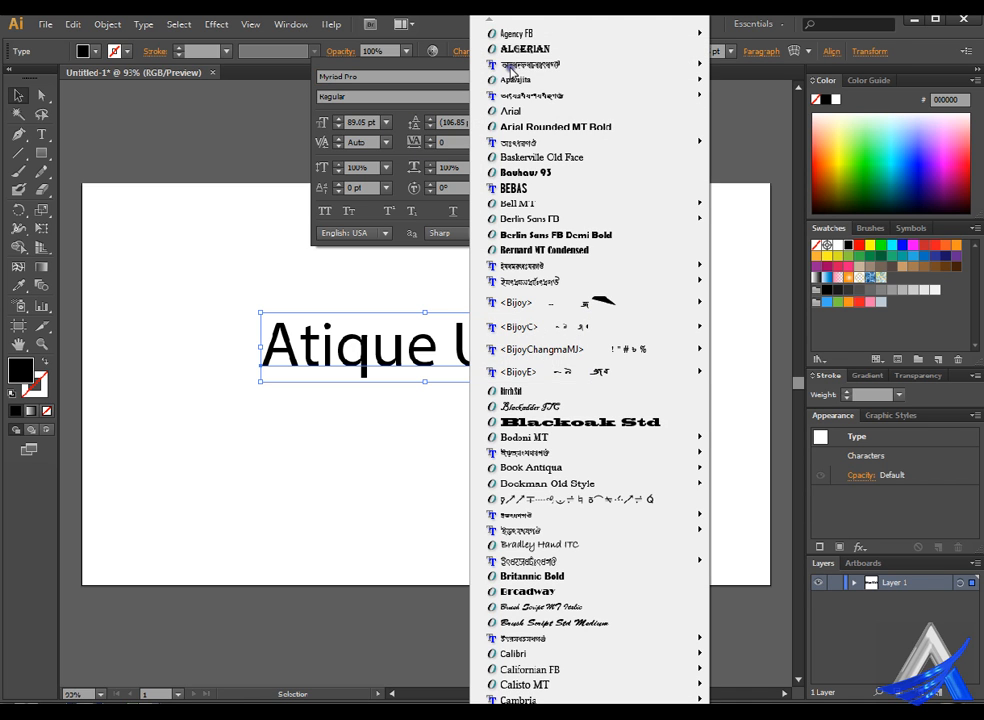
click(426, 84)
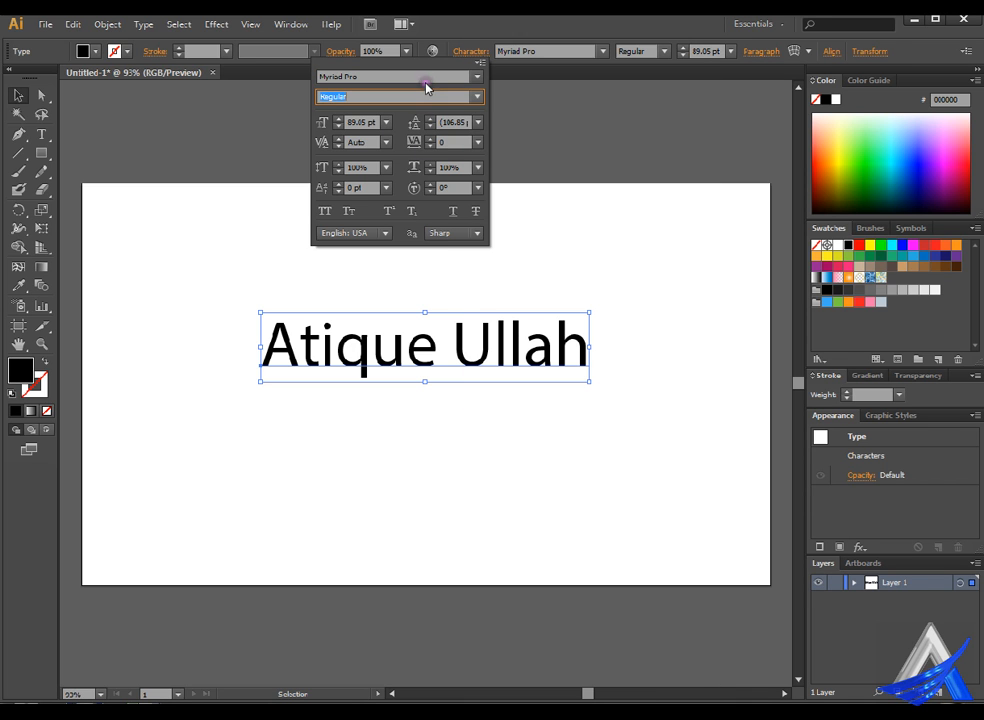
click(477, 96)
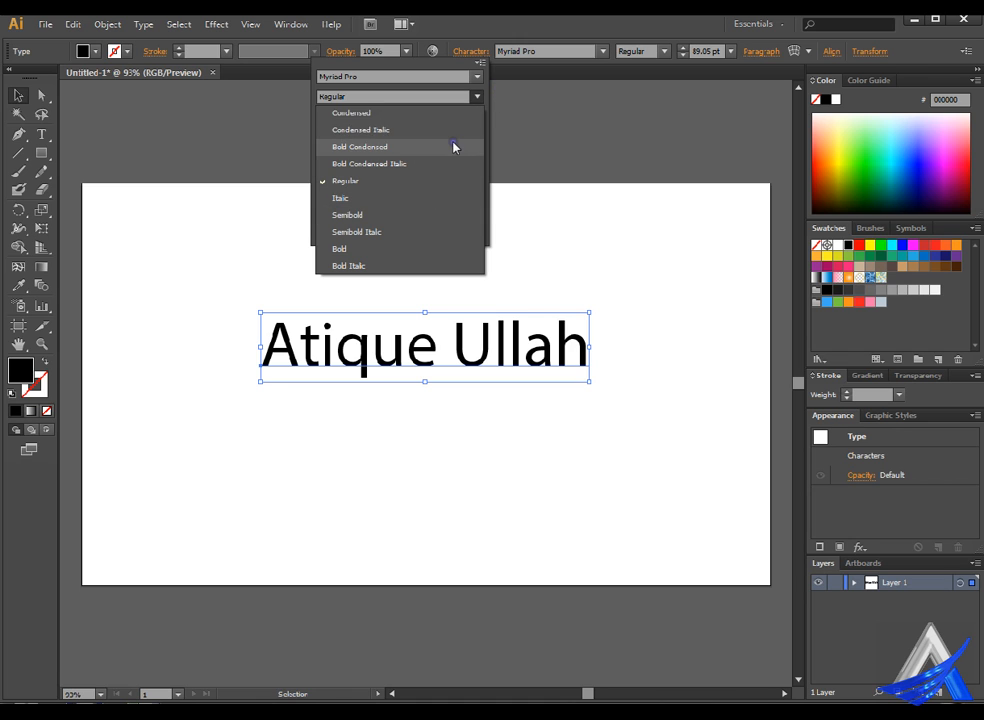
click(502, 82)
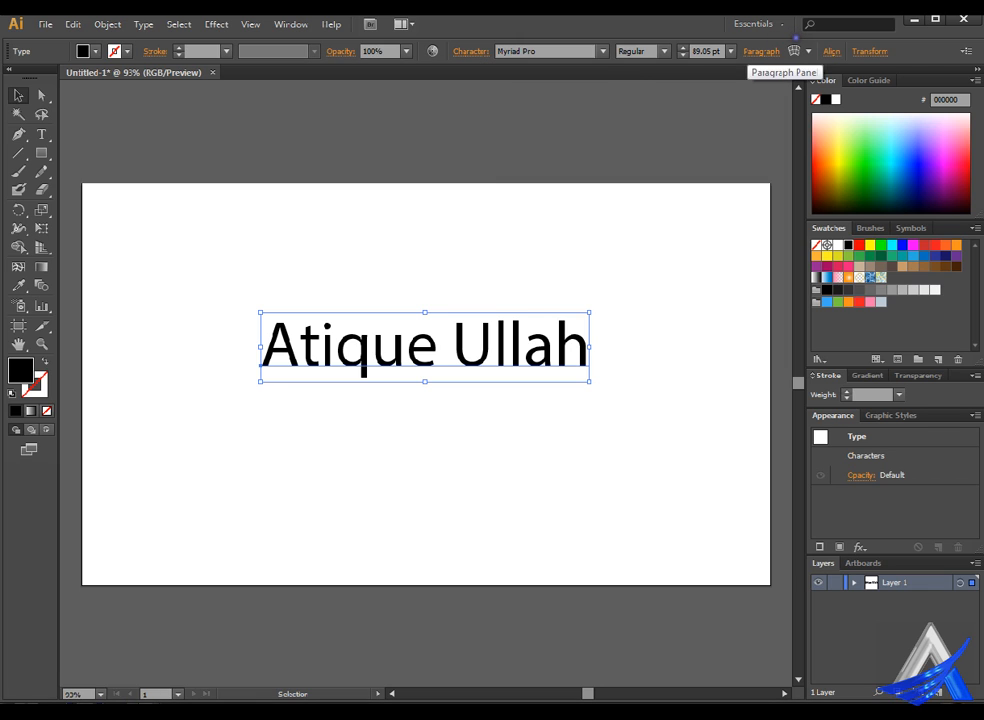
Step: Examine the name text's paragraph alignment and indent options and the list of available panels
click(759, 51)
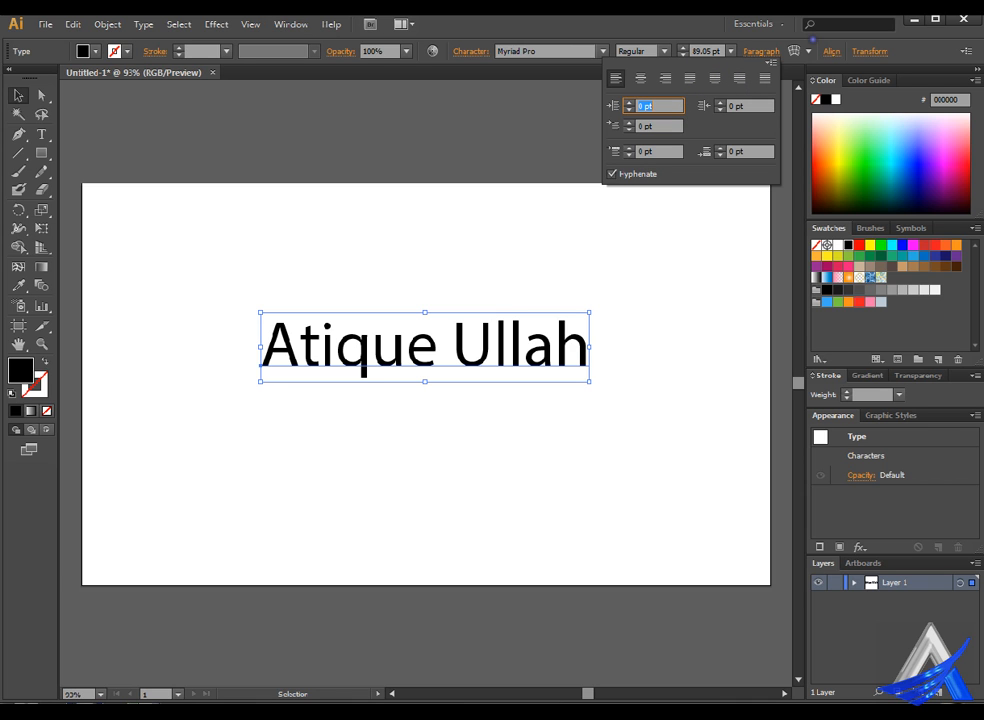
click(307, 12)
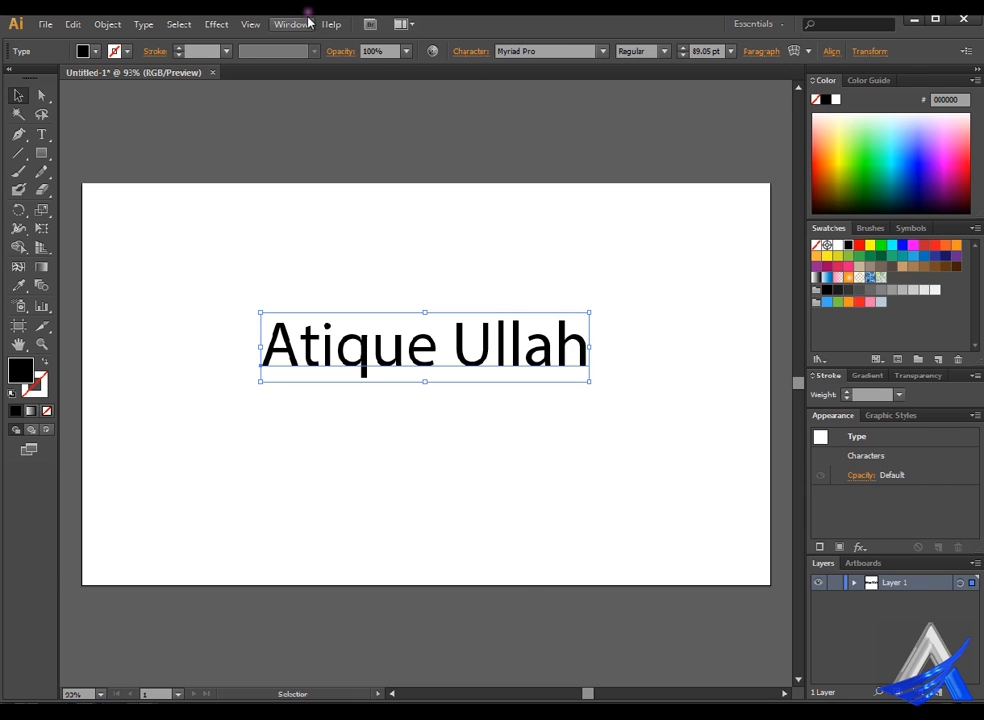
click(307, 12)
mouse_move(348, 630)
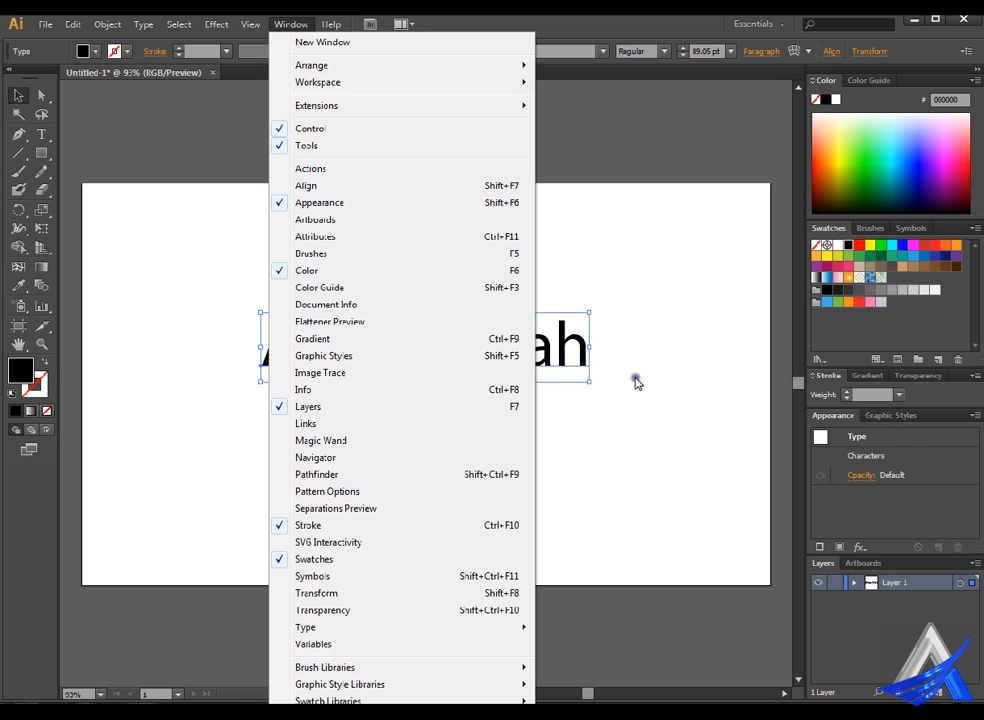
click(664, 337)
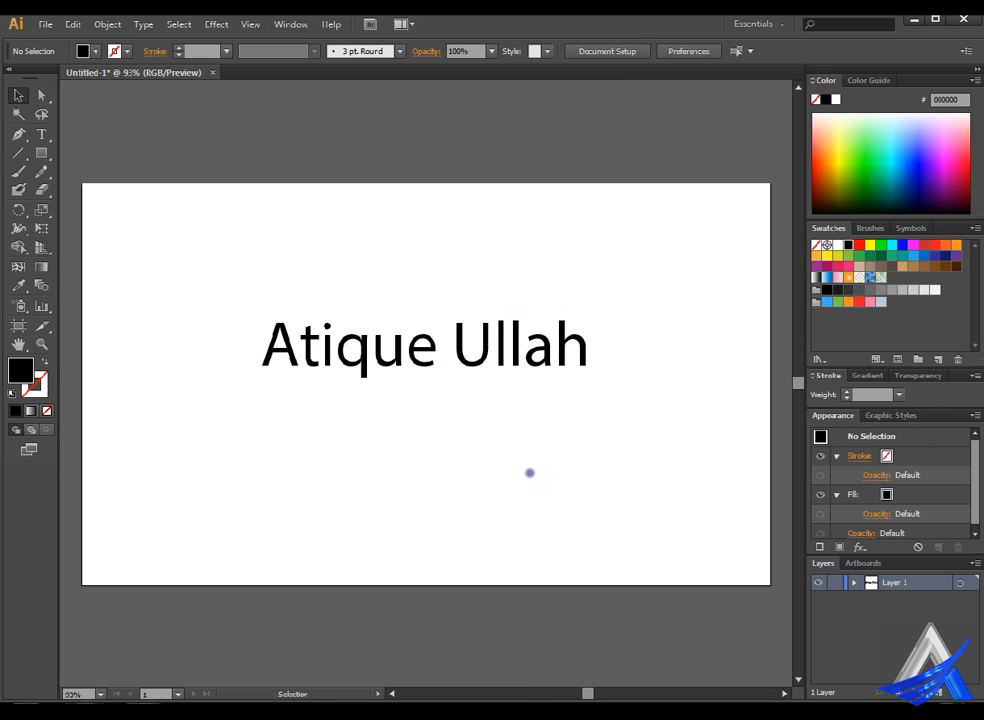
Step: Give the name text a red FF0000 fill and a dark brown 534741 stroke
click(284, 348)
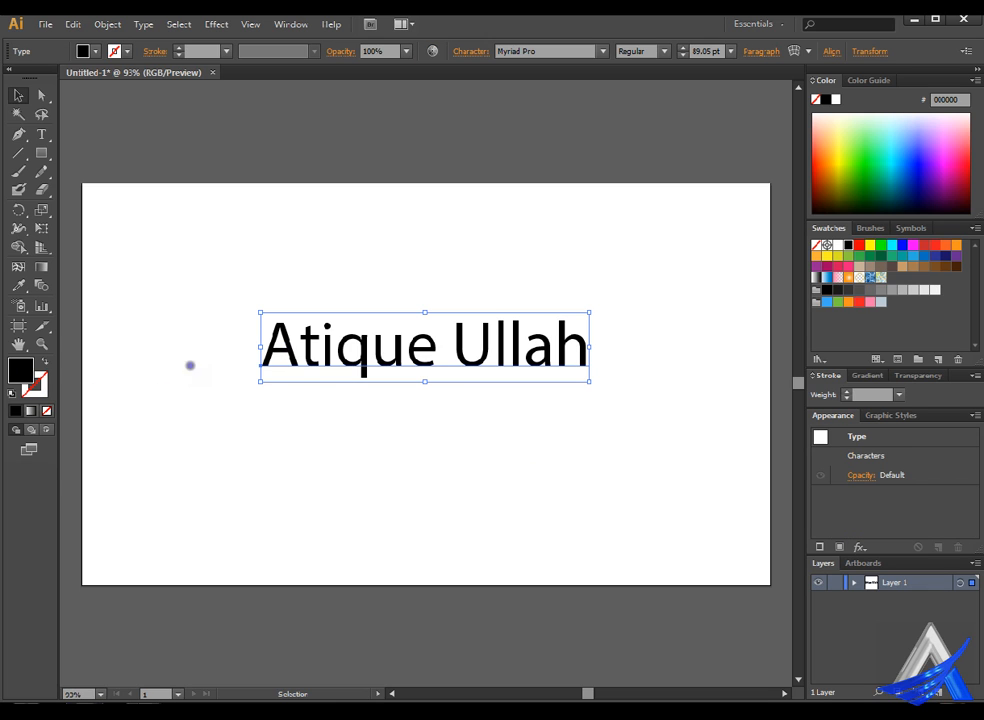
click(859, 245)
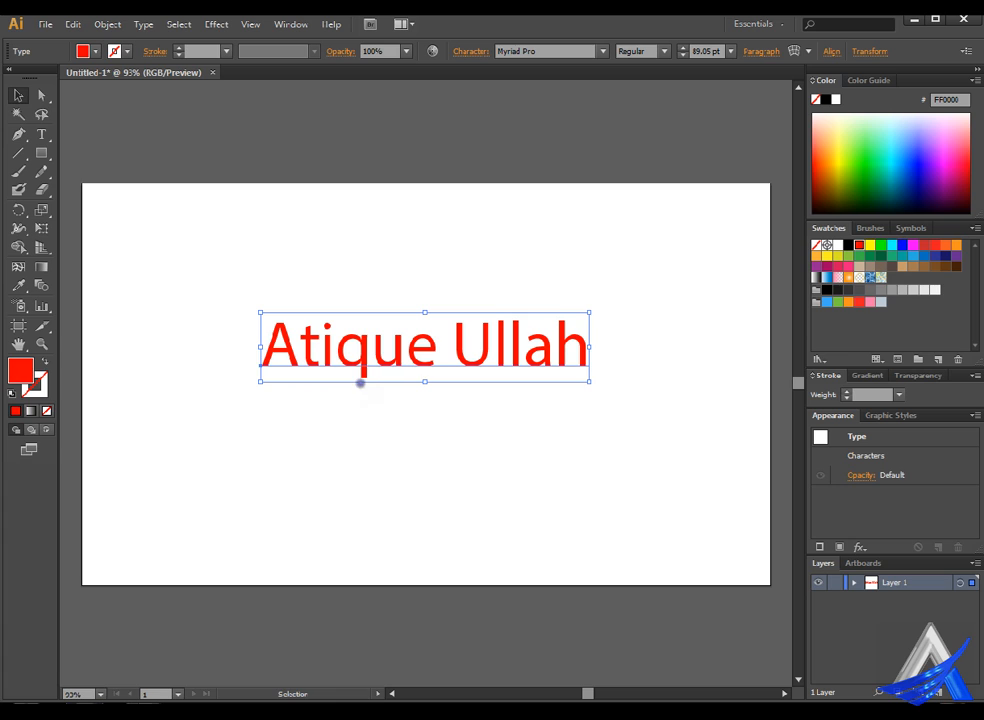
click(38, 386)
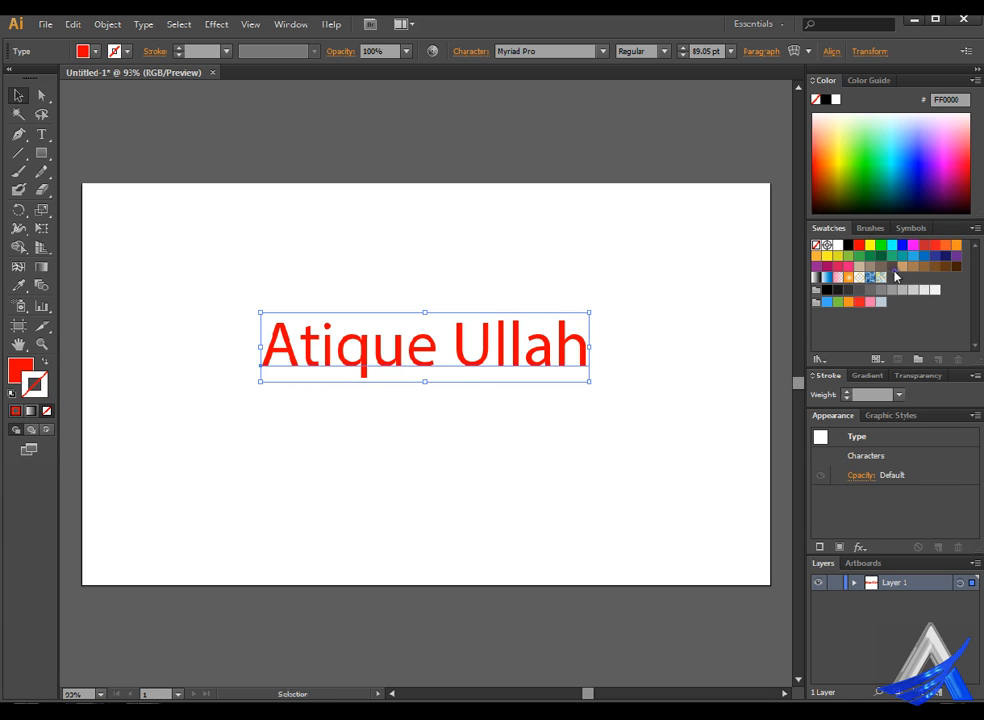
click(891, 266)
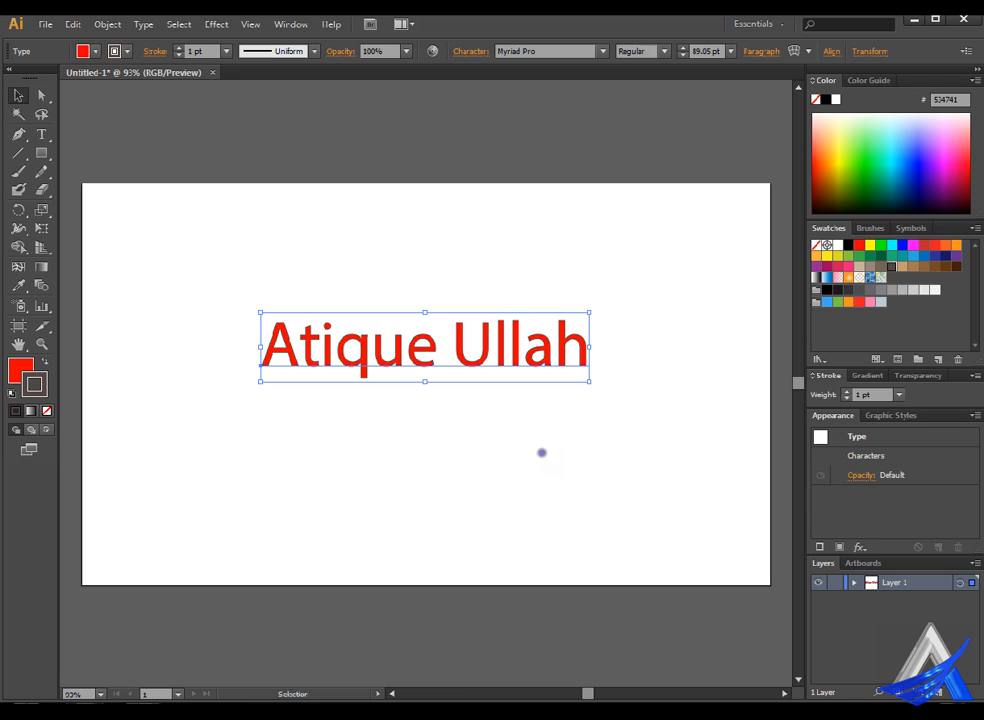
click(18, 370)
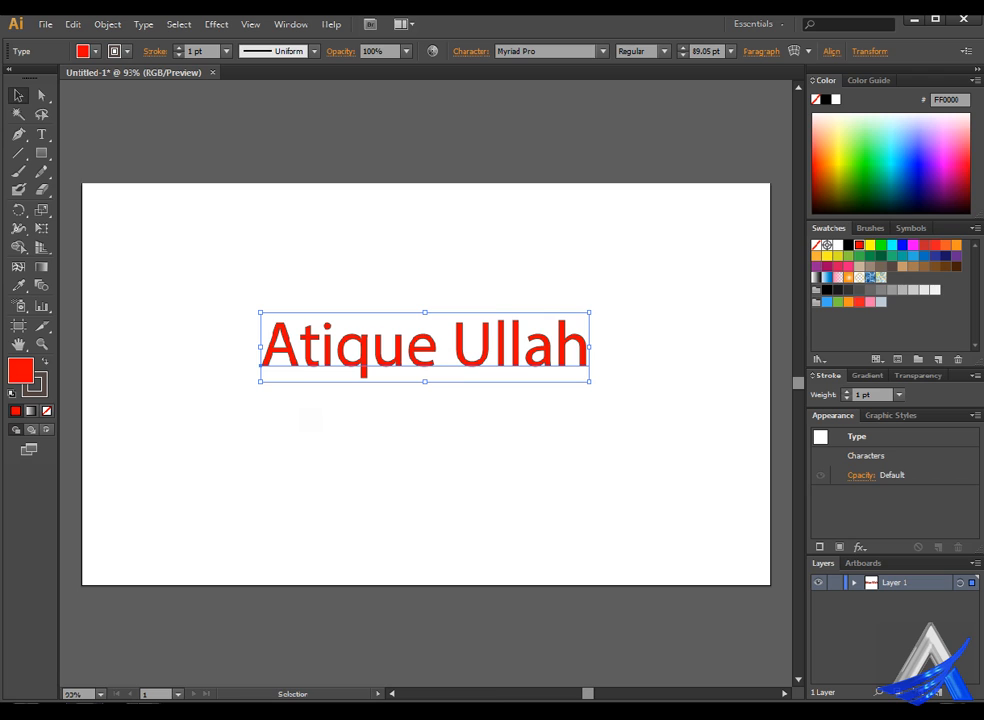
Step: Delete the name text from the artboard
click(41, 153)
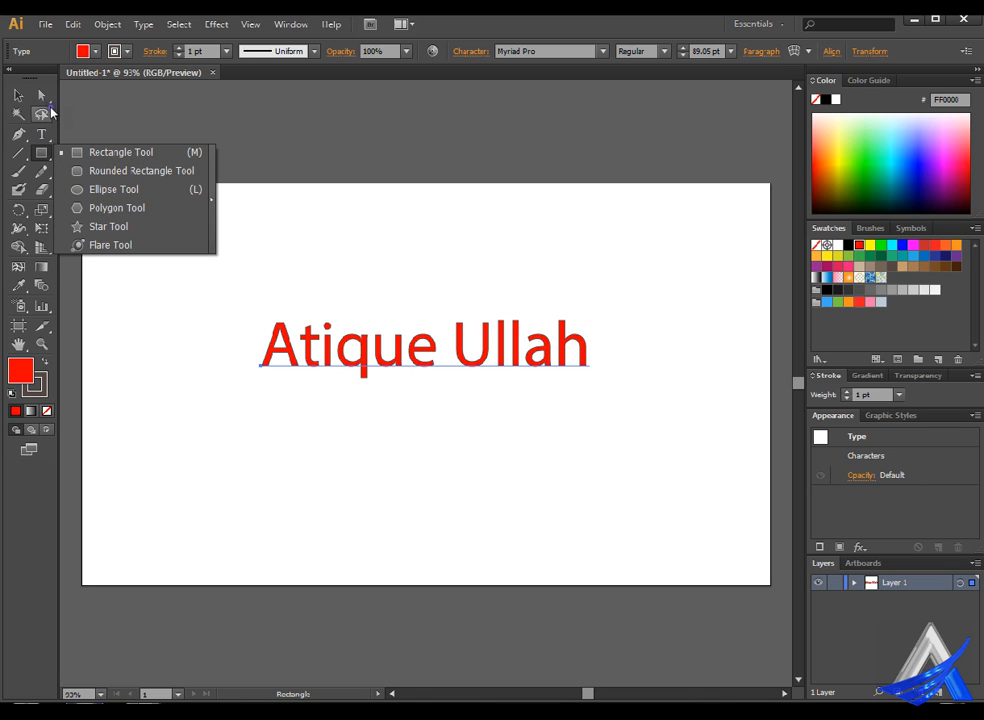
click(43, 130)
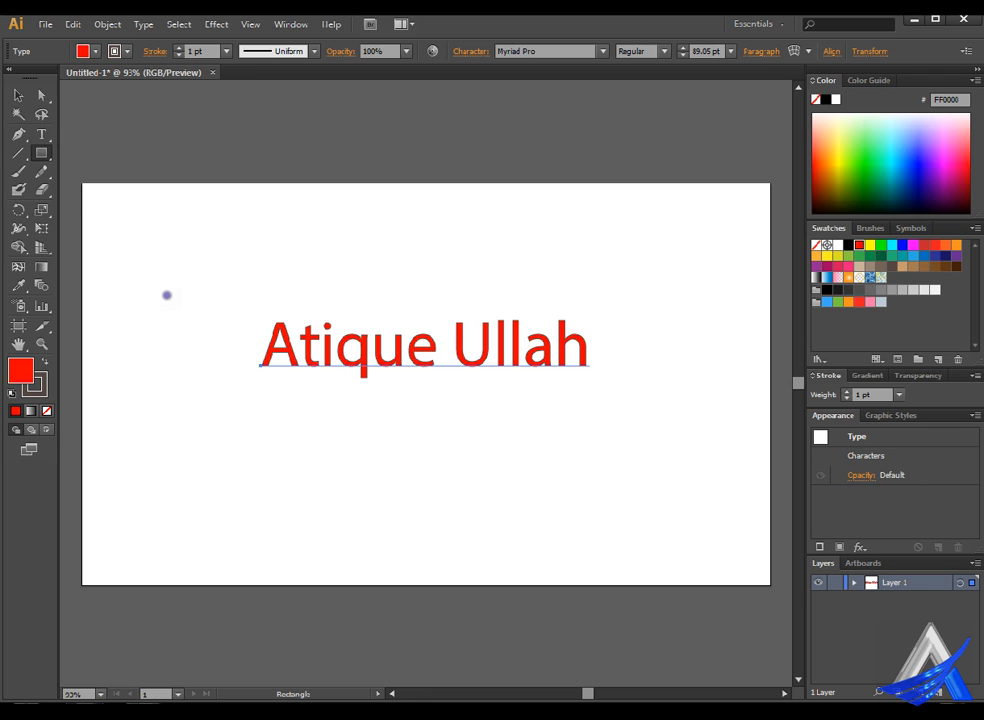
click(46, 133)
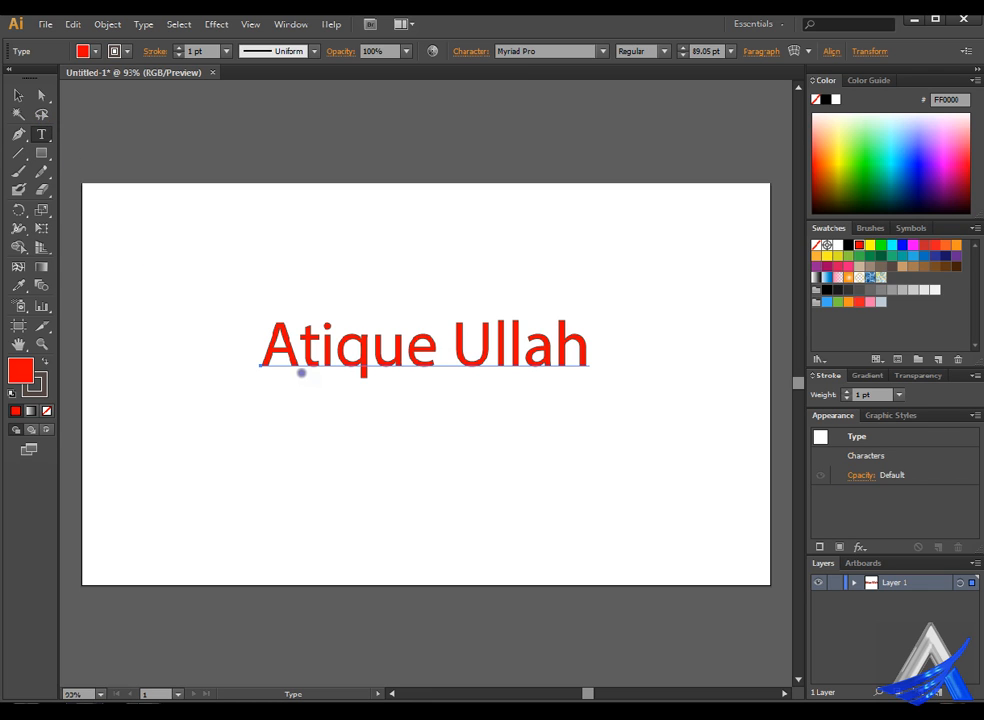
click(18, 95)
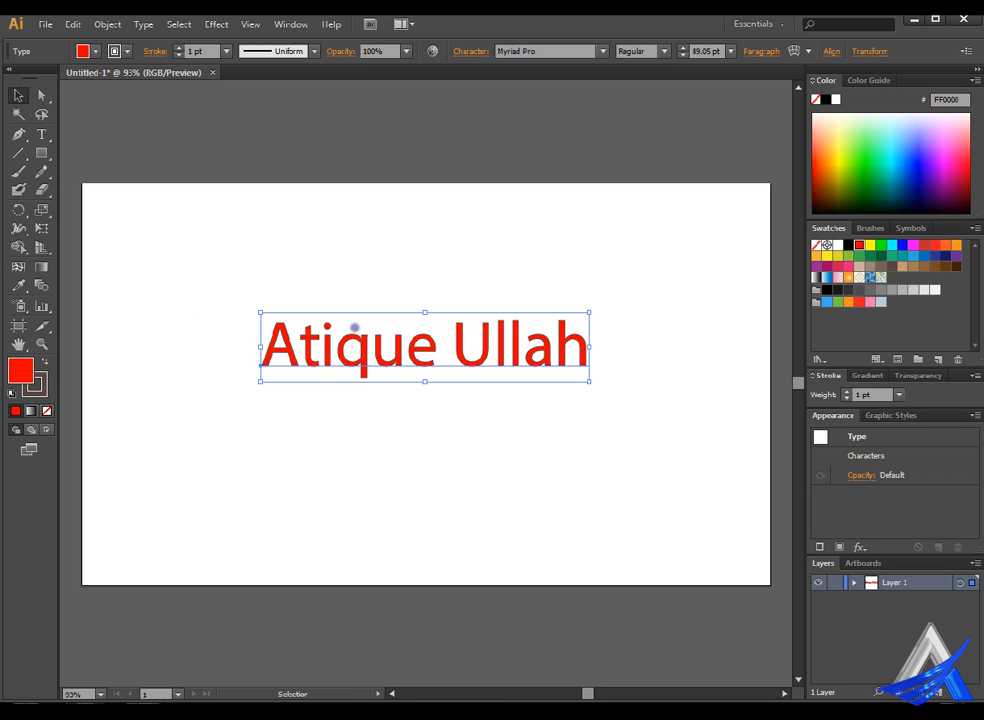
key(Delete)
Step: Draw a roughly square area type box on the empty artboard and enter the sample text "bjbflkdnflknlm"
click(42, 134)
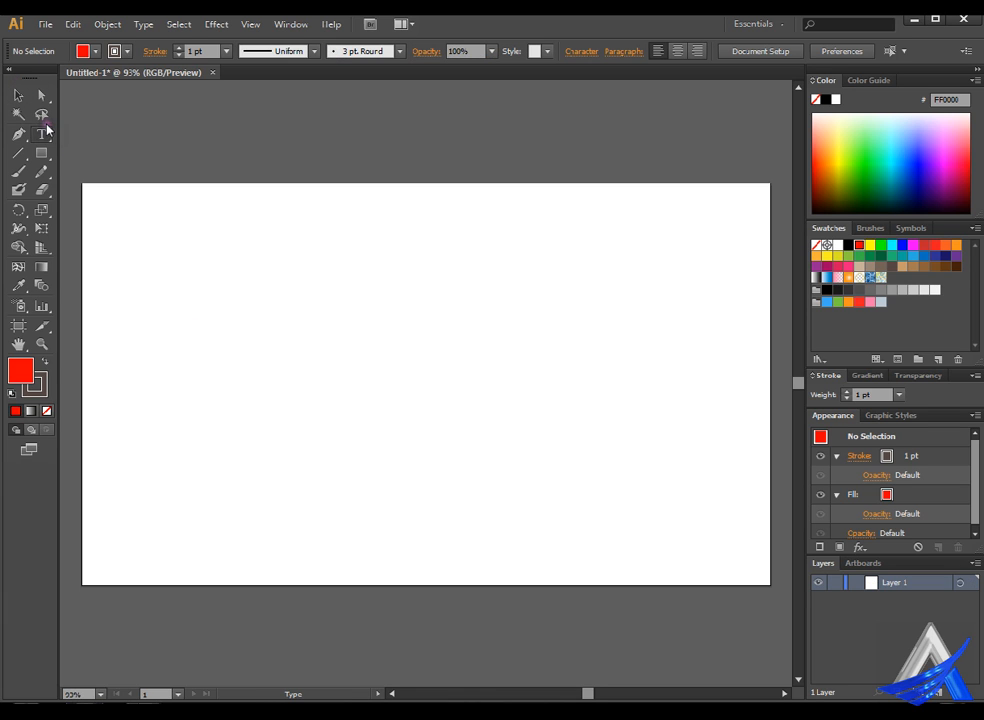
drag(221, 270, 509, 530)
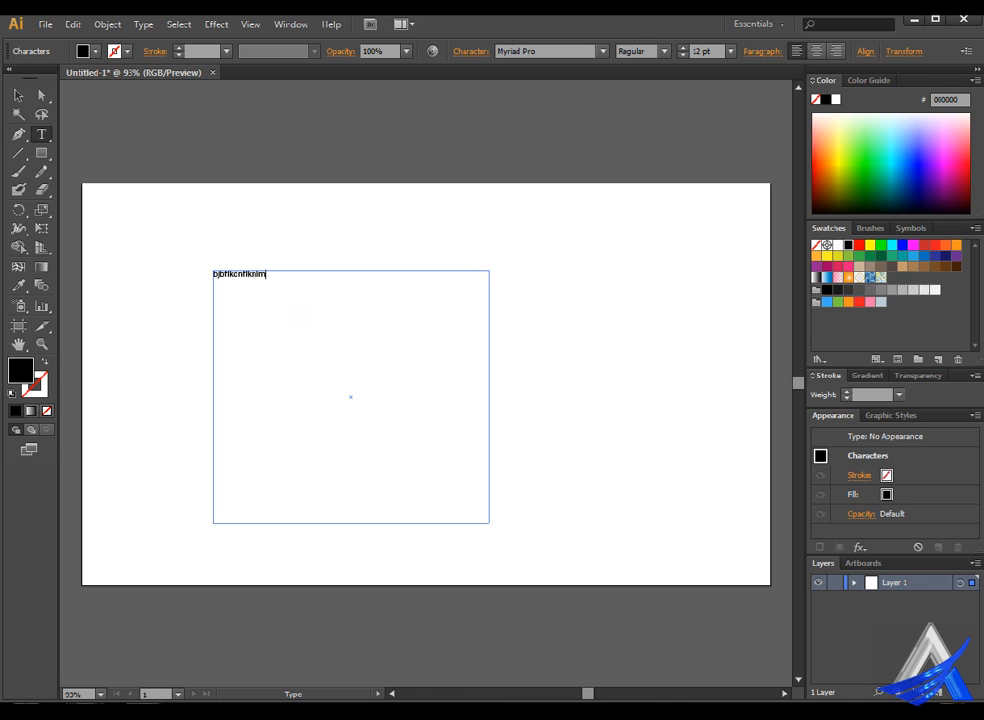
text(bjbfkcnfknlm)
Step: Set the font size of all text in the area type box to 48 pt
key(ctrl+a)
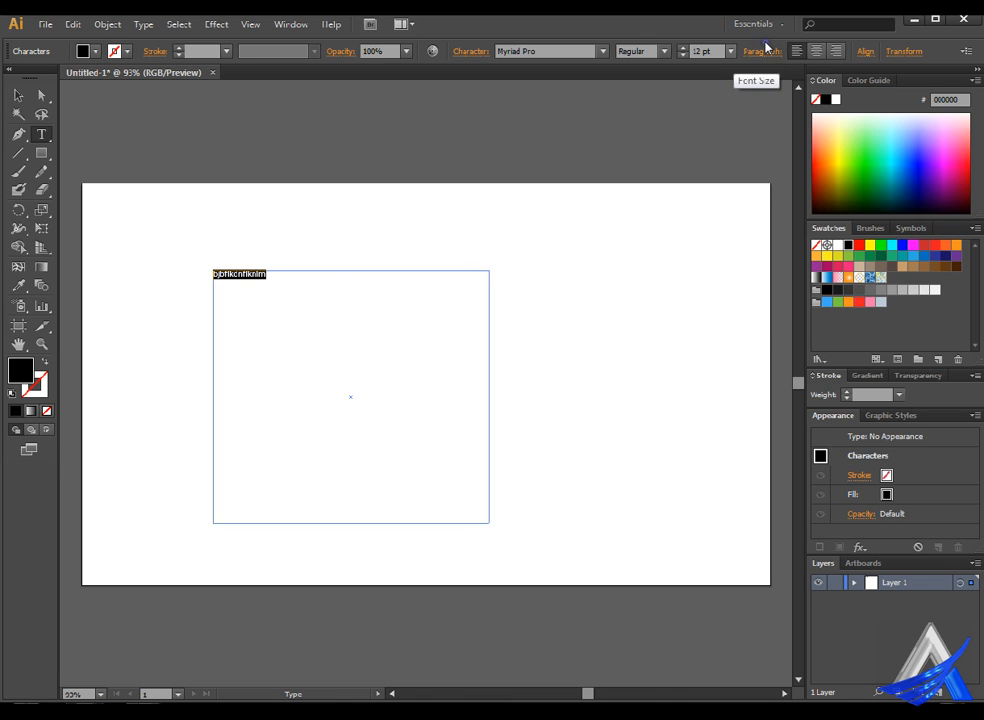
click(731, 51)
click(750, 242)
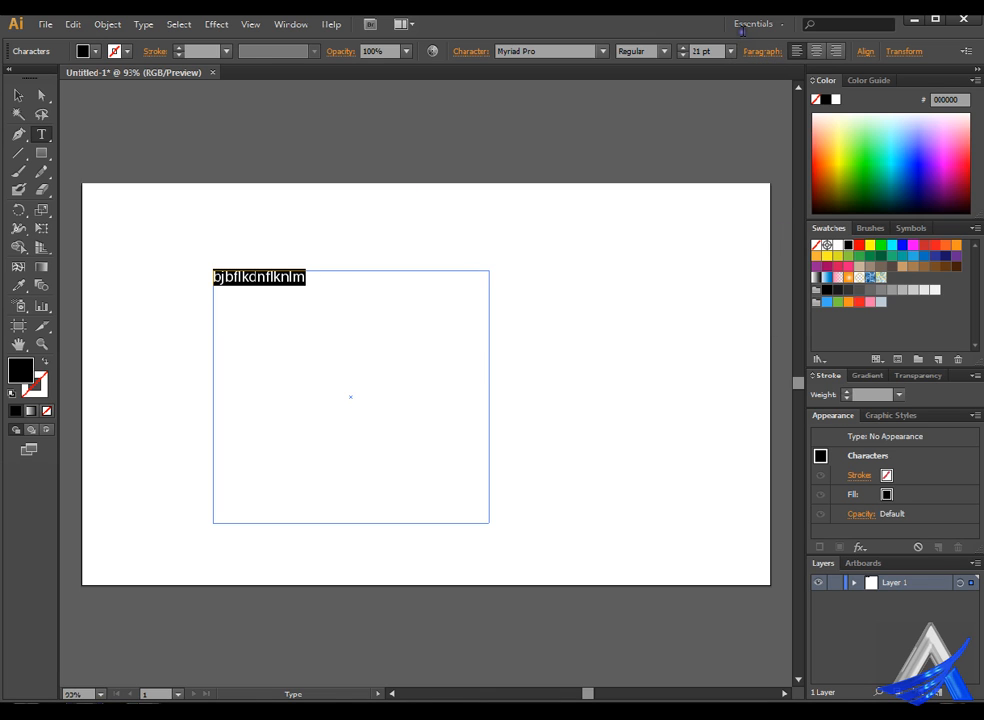
click(731, 51)
click(770, 294)
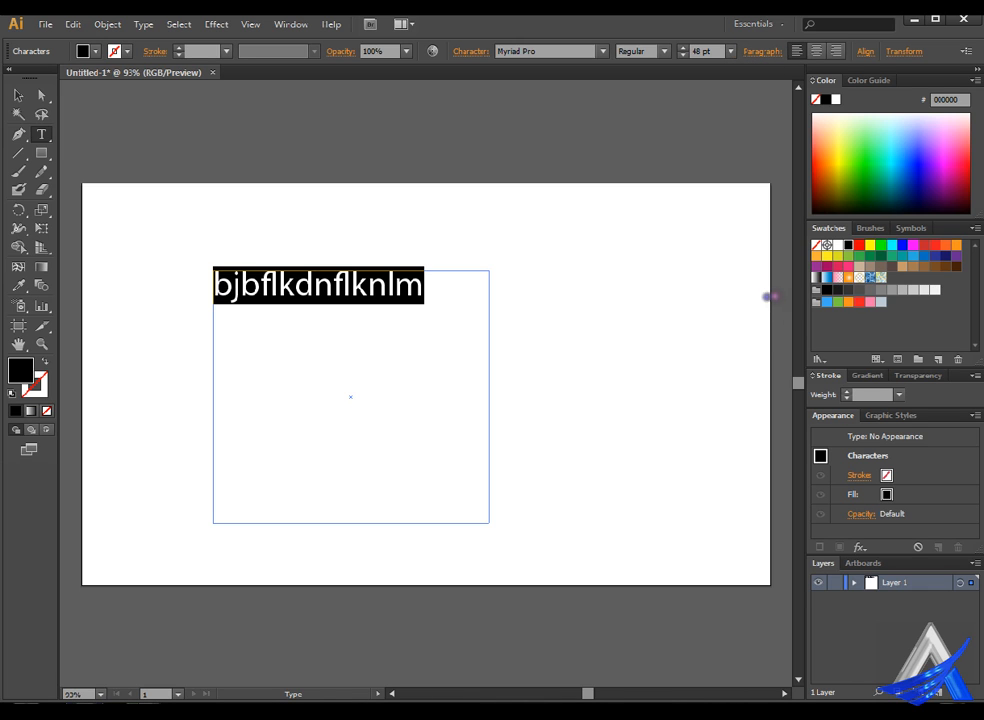
Step: Append the sample text "oihfrohfohdoshfodshf ioiiooi" in the area type box so it wraps over several lines
click(617, 307)
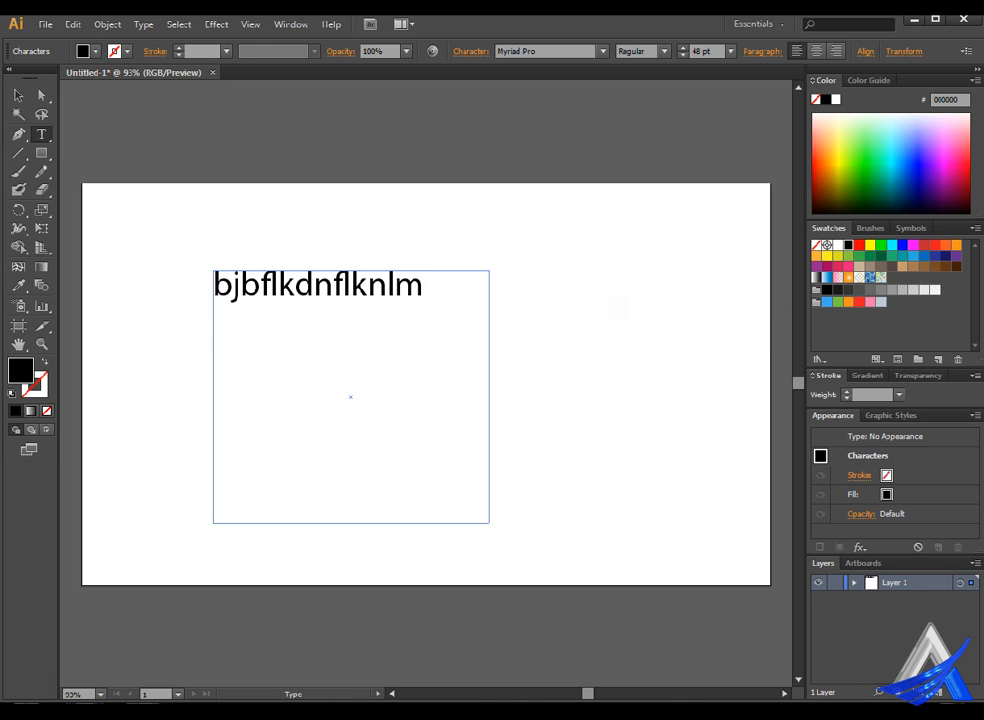
text(oih-frohfohdoshfodshf )
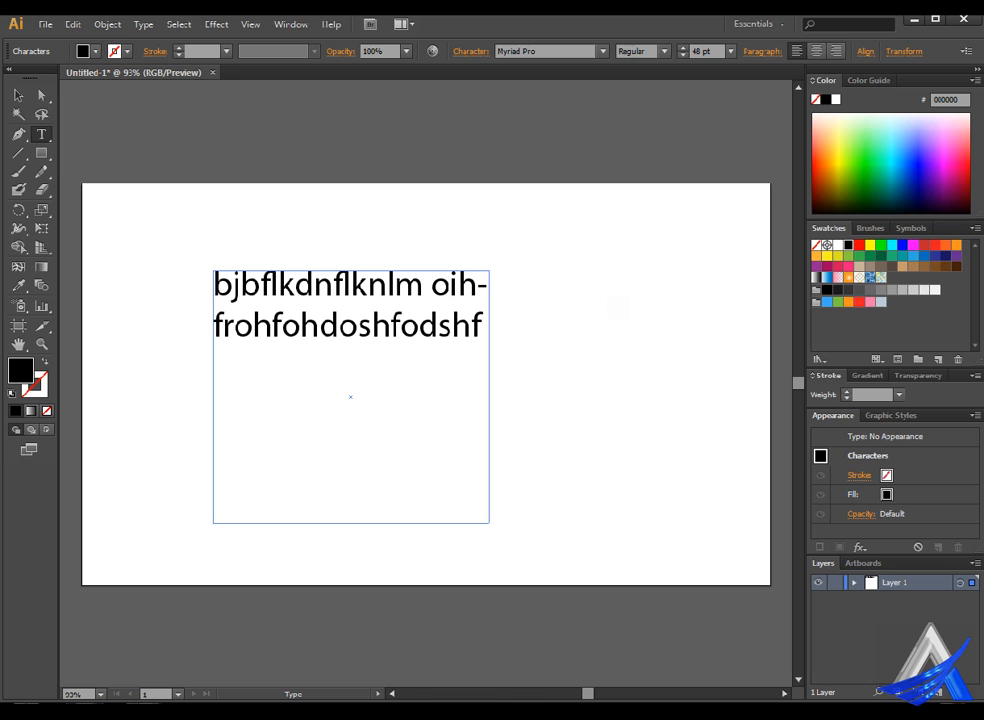
text(ioiiooi)
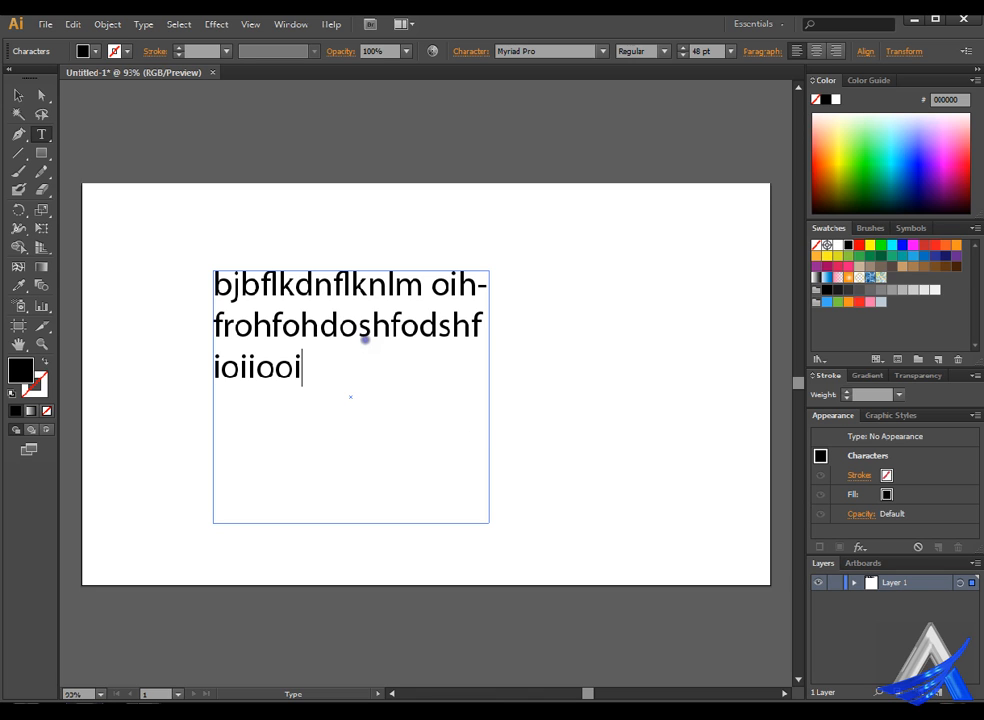
drag(350, 366, 218, 285)
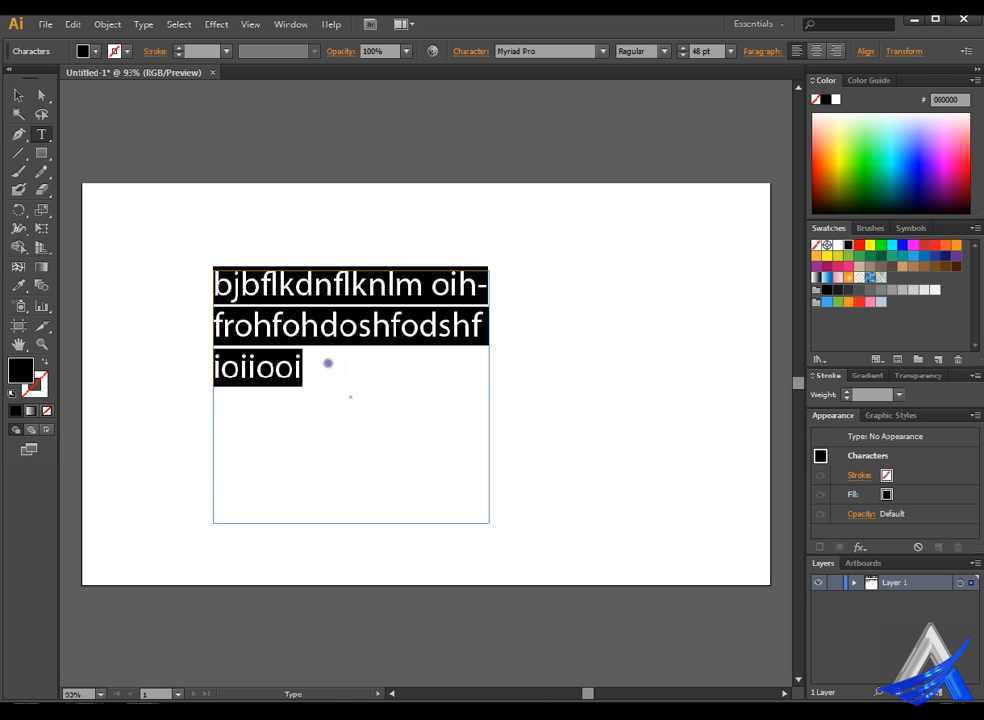
click(446, 430)
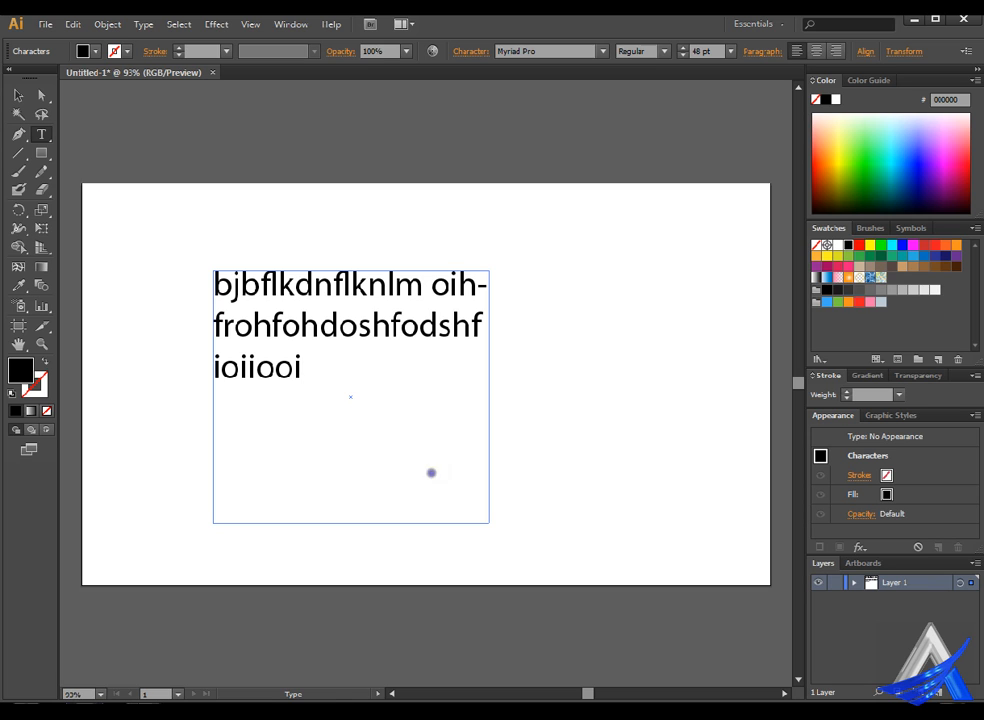
Step: Narrow the filled area type box by its lower corner and draw a second, empty area type box beside it
click(18, 94)
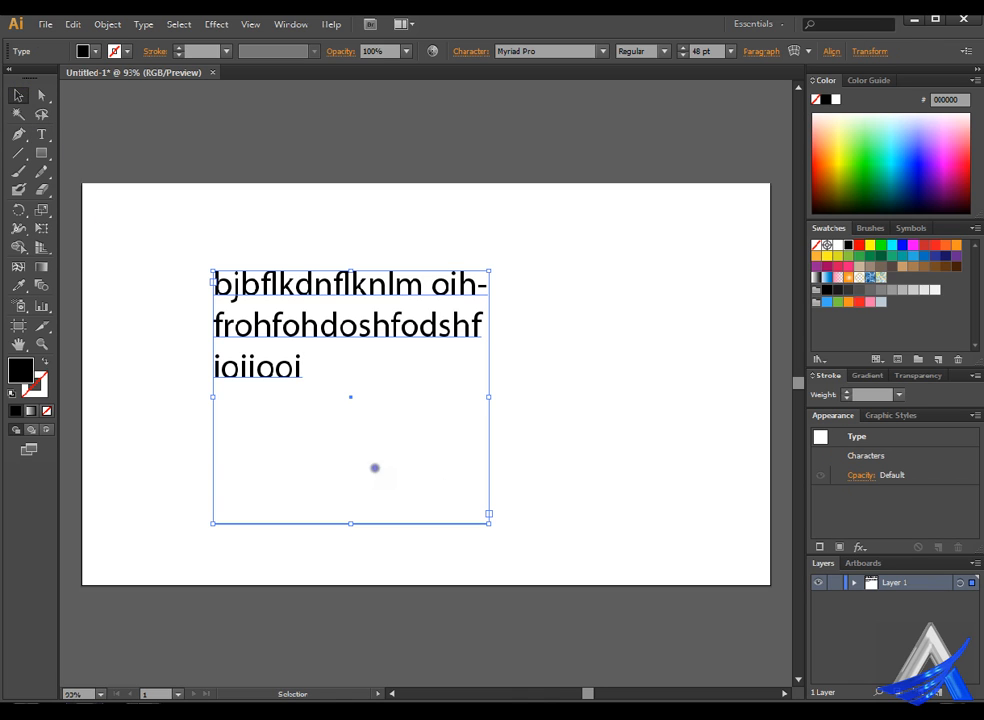
drag(489, 513, 457, 518)
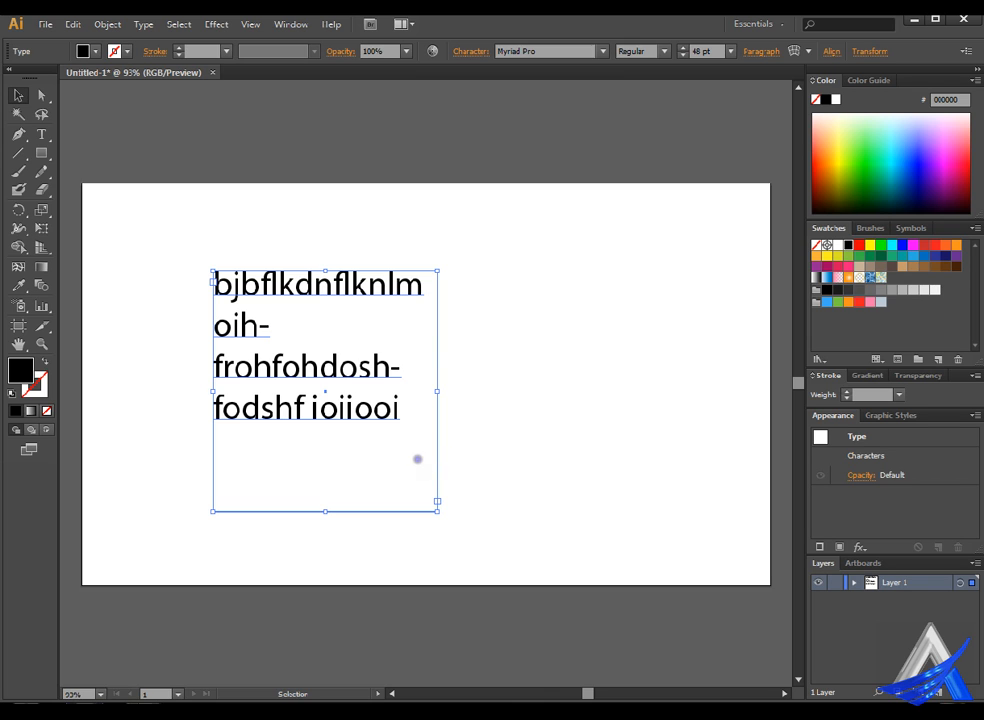
click(41, 153)
click(41, 131)
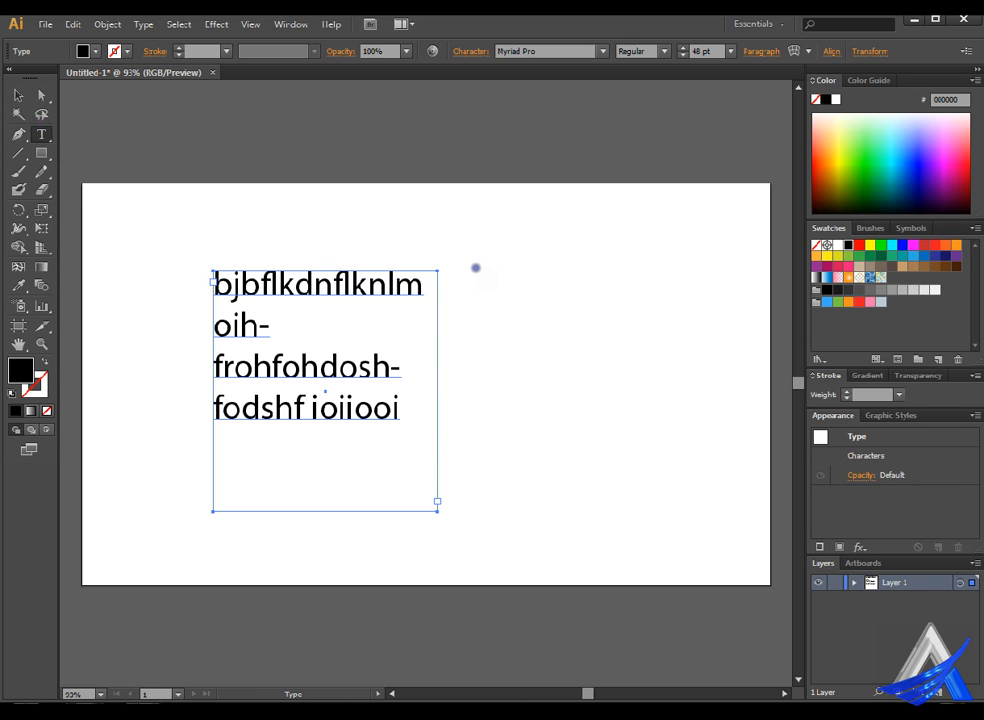
drag(455, 270, 685, 497)
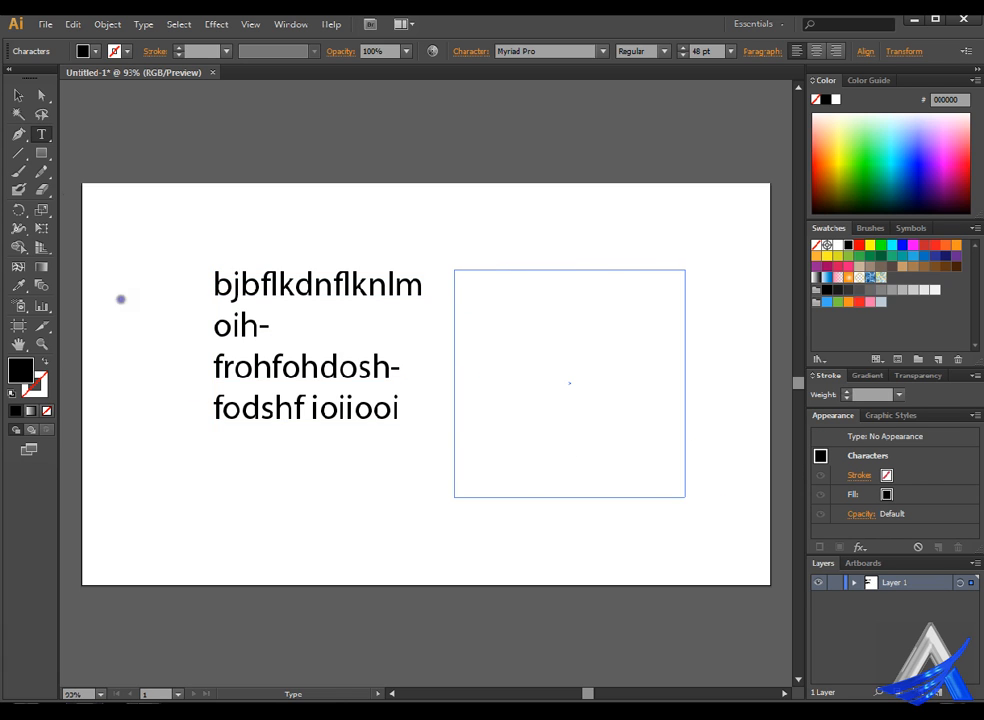
click(20, 94)
drag(143, 219, 620, 462)
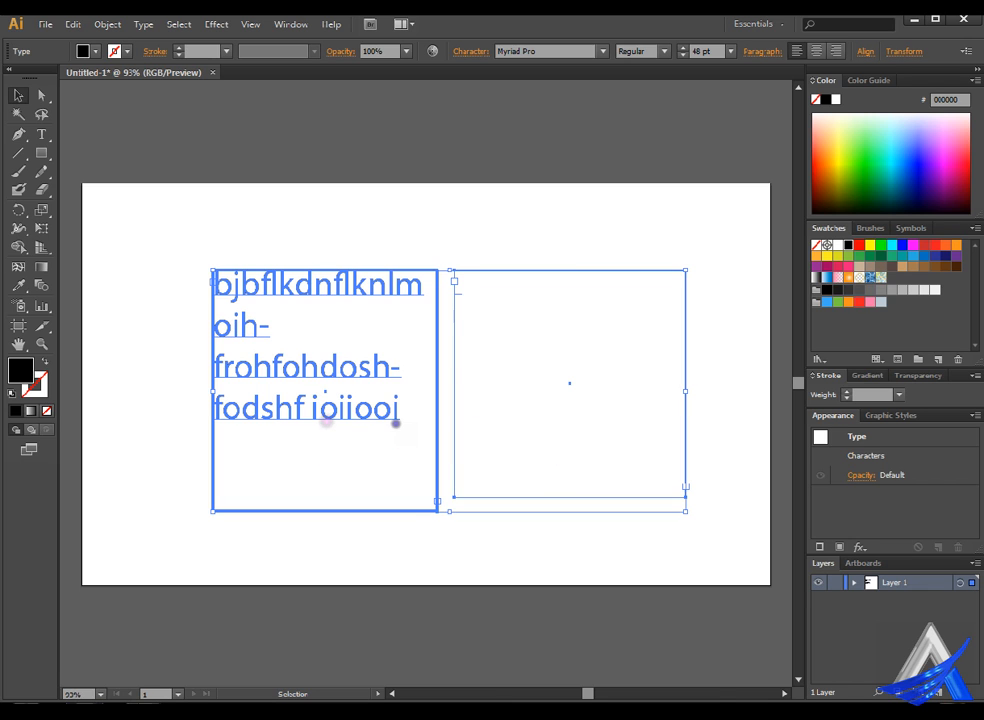
Step: Append "hoihofhoshdoifhdsoifhosdihfoidh ioi" to the first area type box so that its text overflows
click(41, 134)
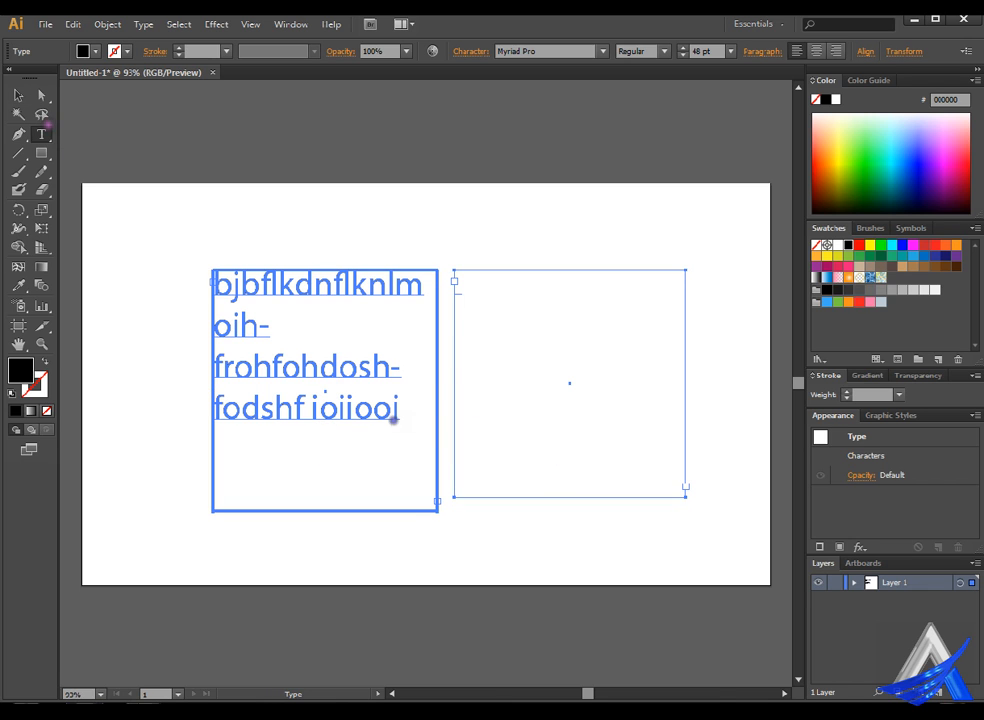
click(428, 414)
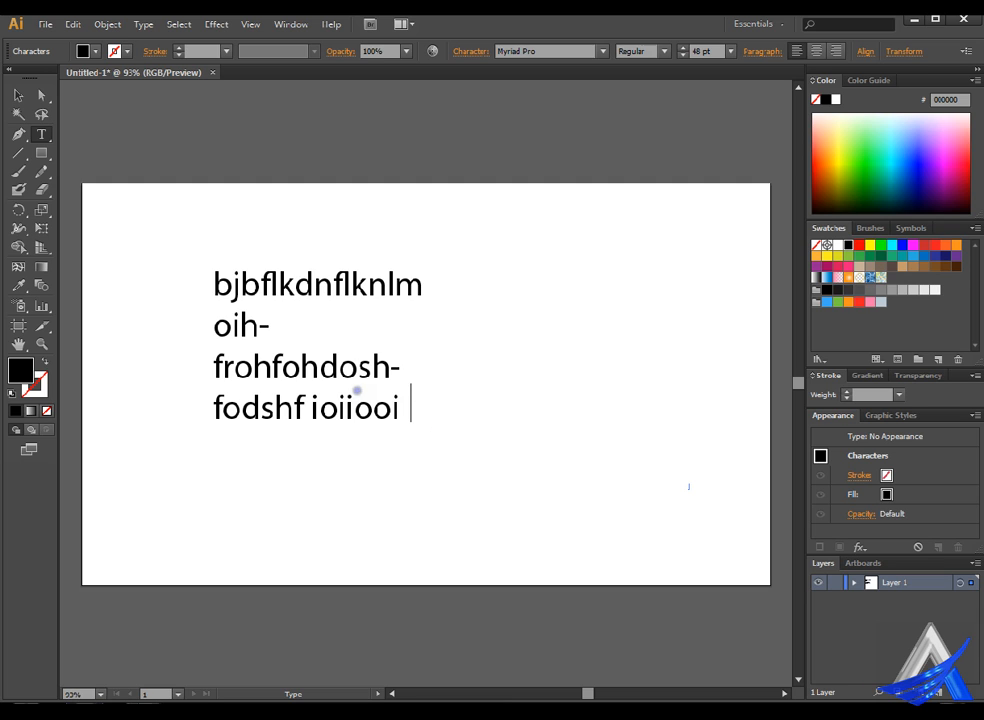
click(372, 411)
click(427, 422)
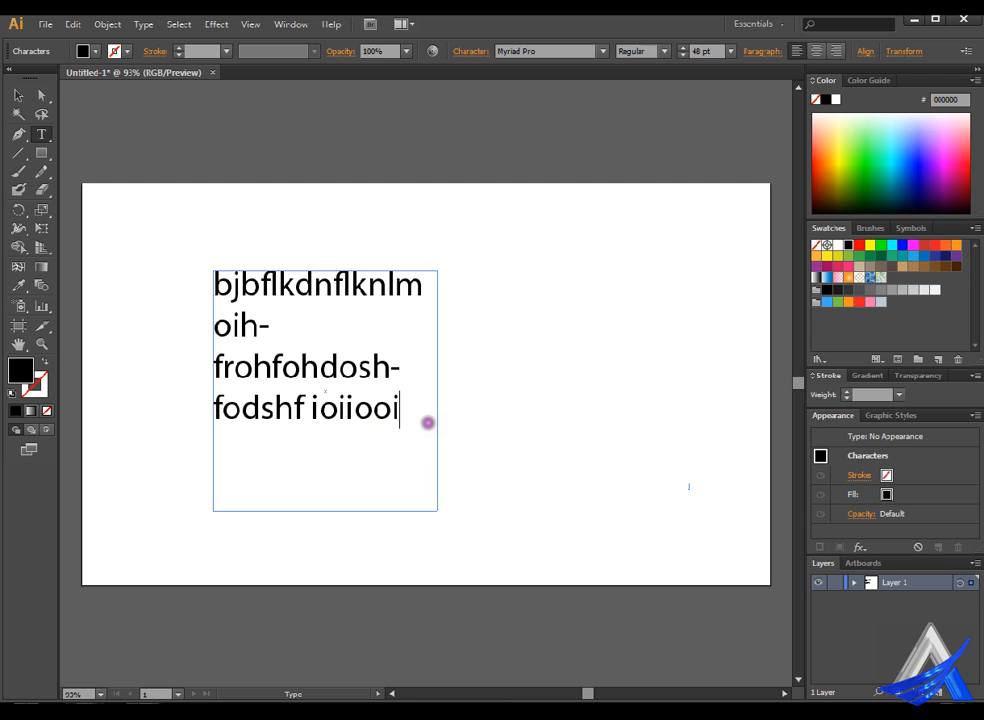
text(hoihofhoshdoifhdsoifhos)
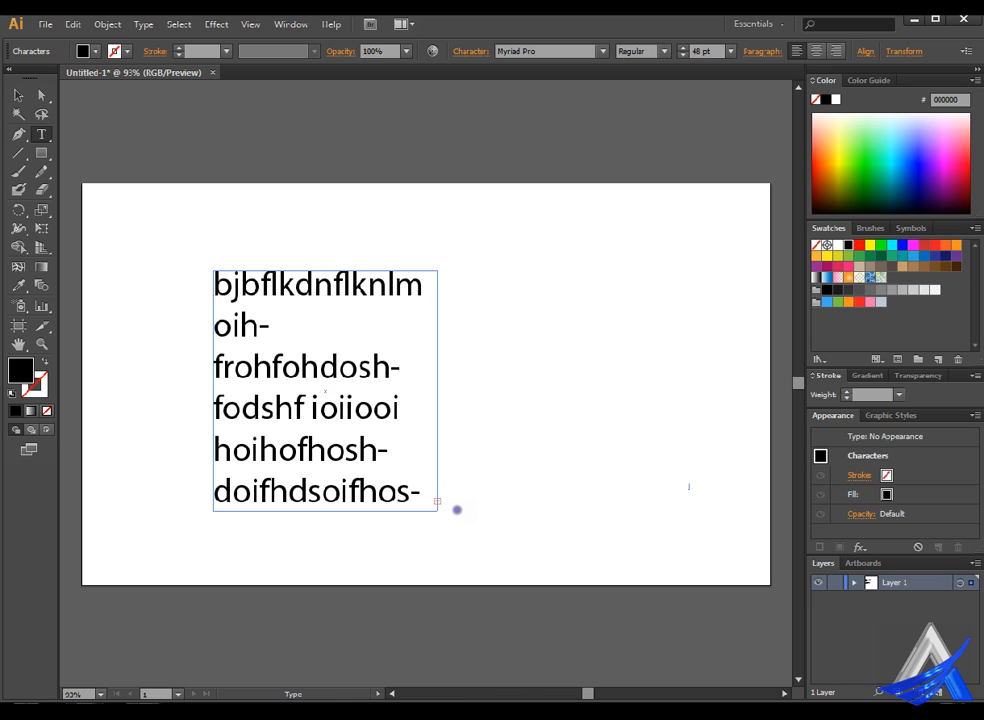
Step: Try to continue the first box's overflow text in a tiny threaded box drawn beside its out port
key(Escape)
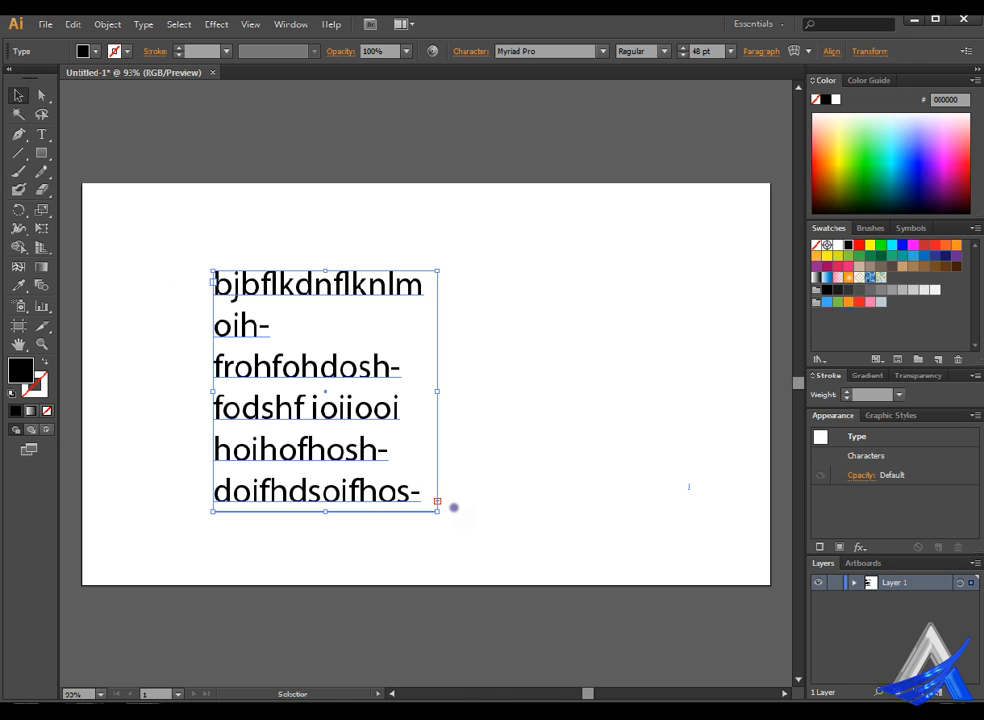
key(t)
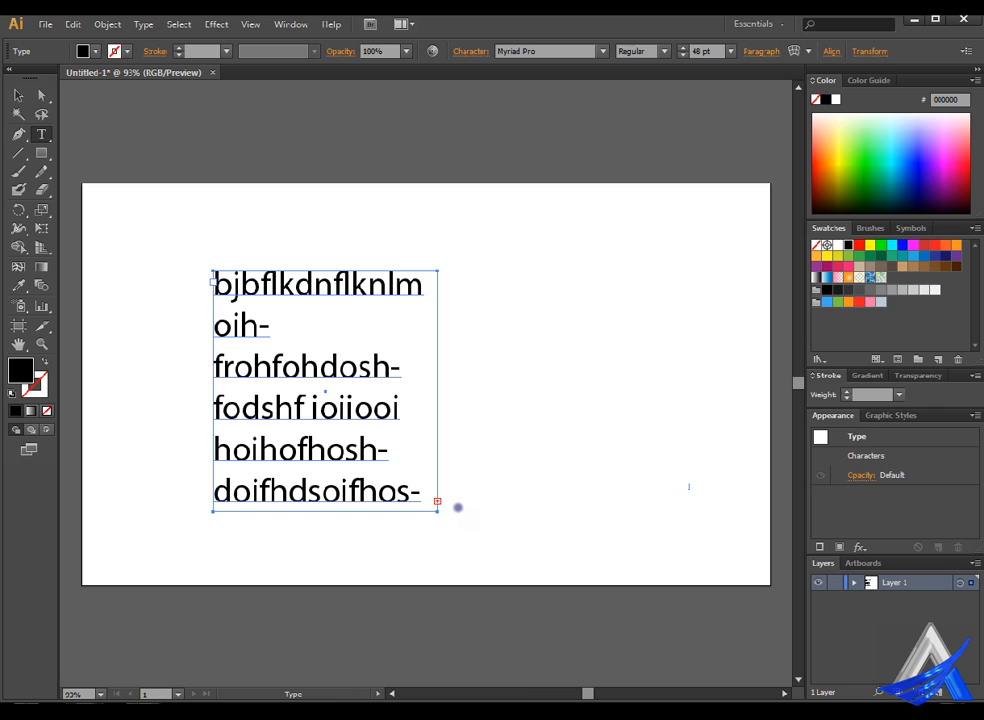
drag(434, 481, 466, 502)
key(Escape)
click(441, 534)
click(302, 413)
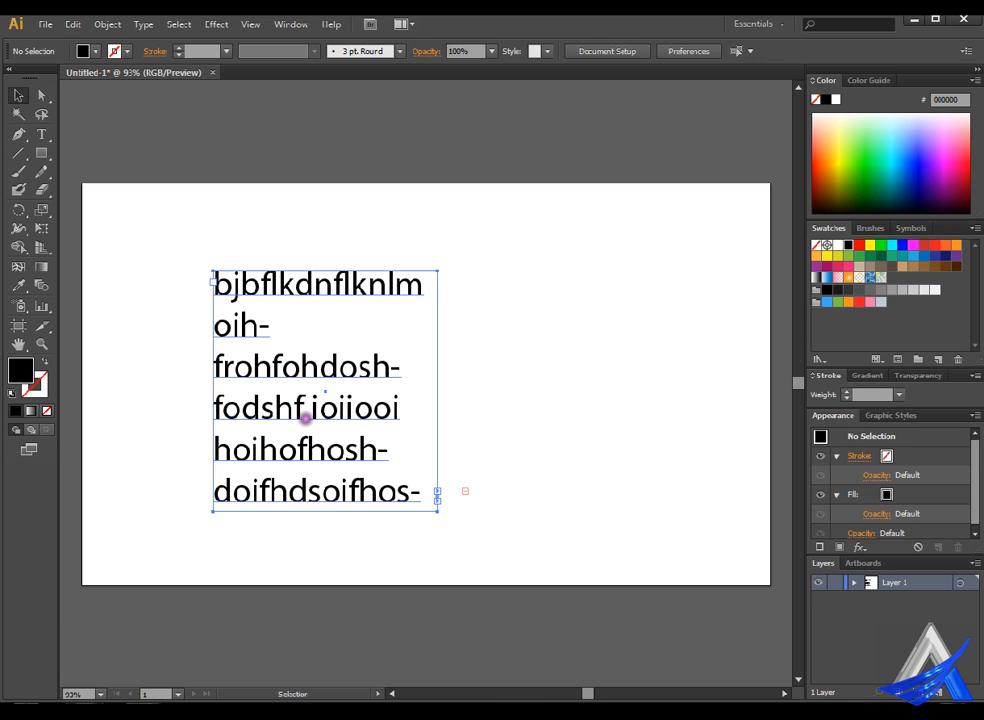
Step: Try flowing the overflow text into a newly drawn threaded box beside the first one, and undo it
key(t)
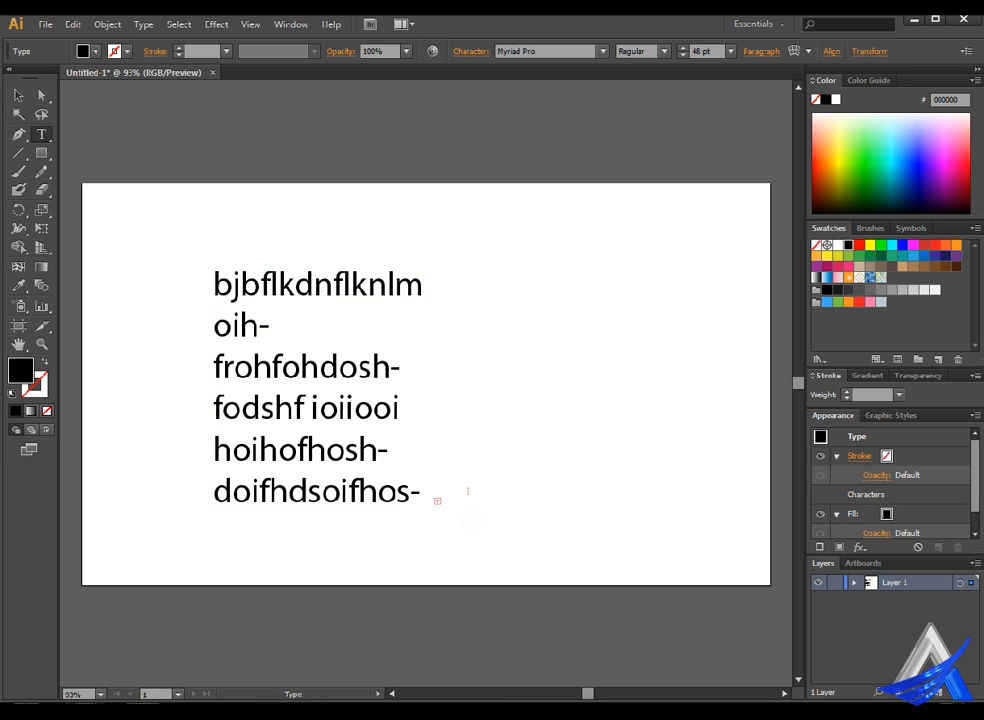
drag(437, 501, 633, 366)
text(dihfoidh ioi)
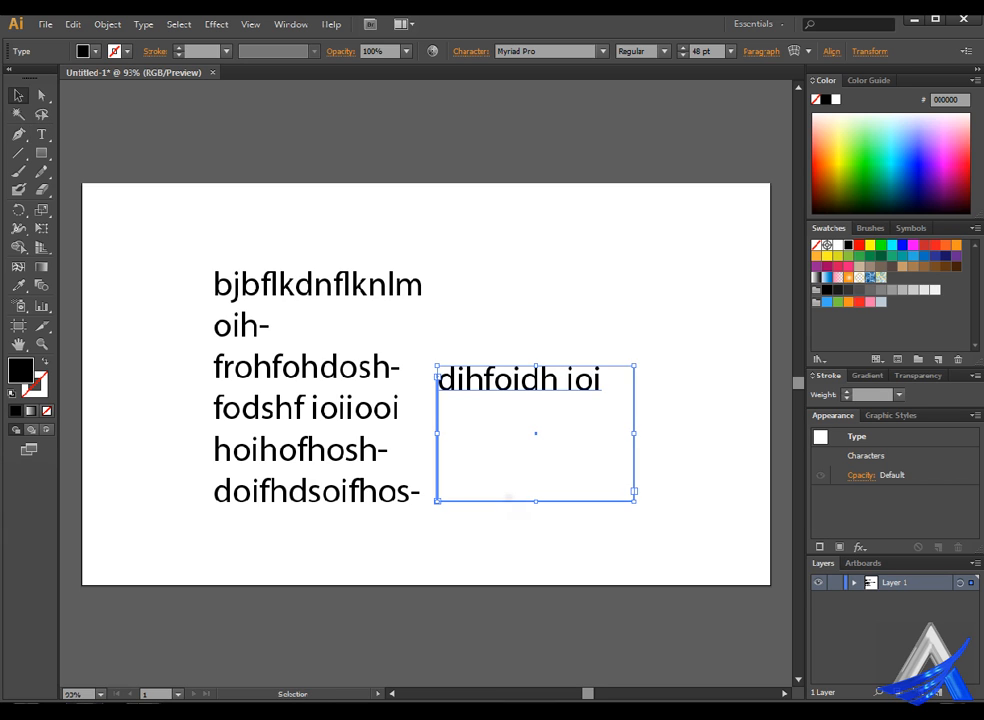
key(ctrl+z)
Step: Try placing the overflow text in a threaded box of the same size as the first, and undo it
key(v)
click(437, 501)
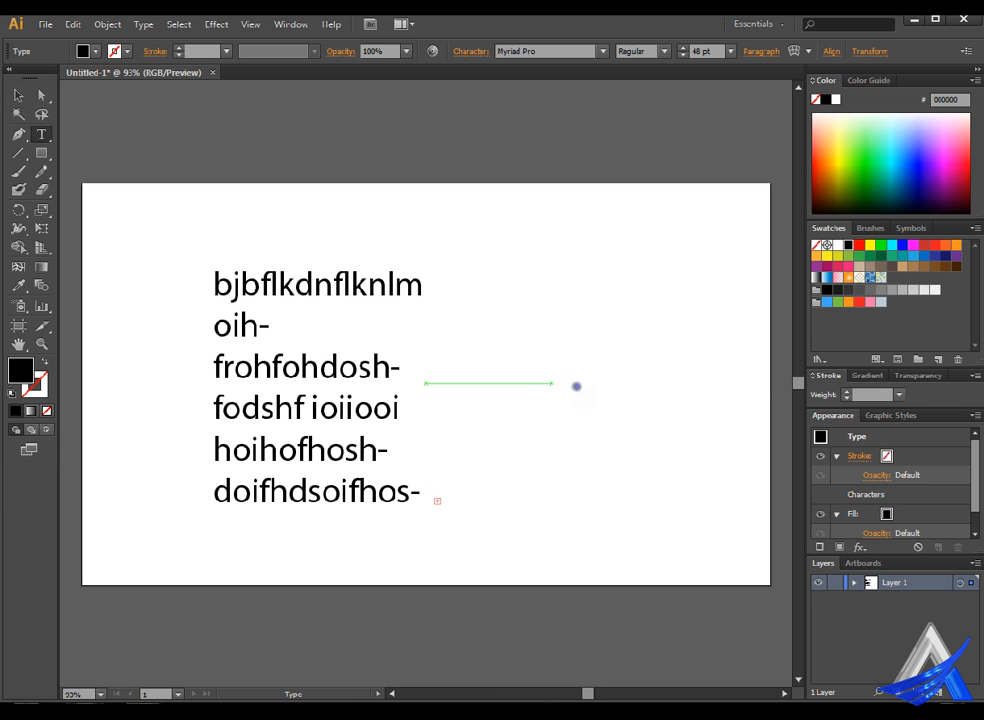
click(552, 384)
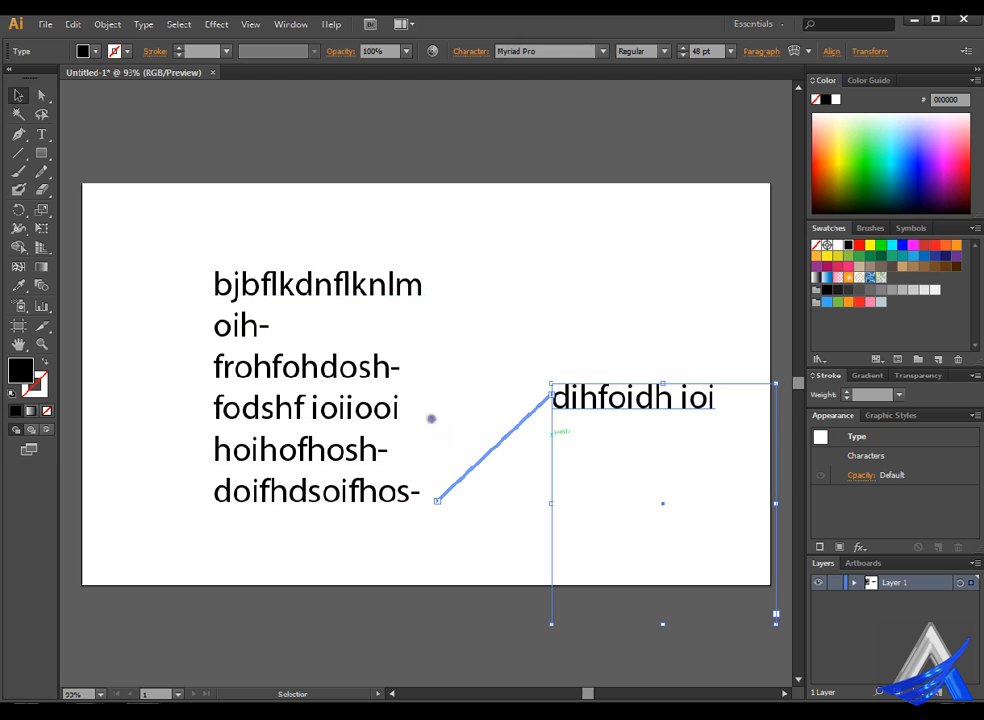
key(ctrl+z)
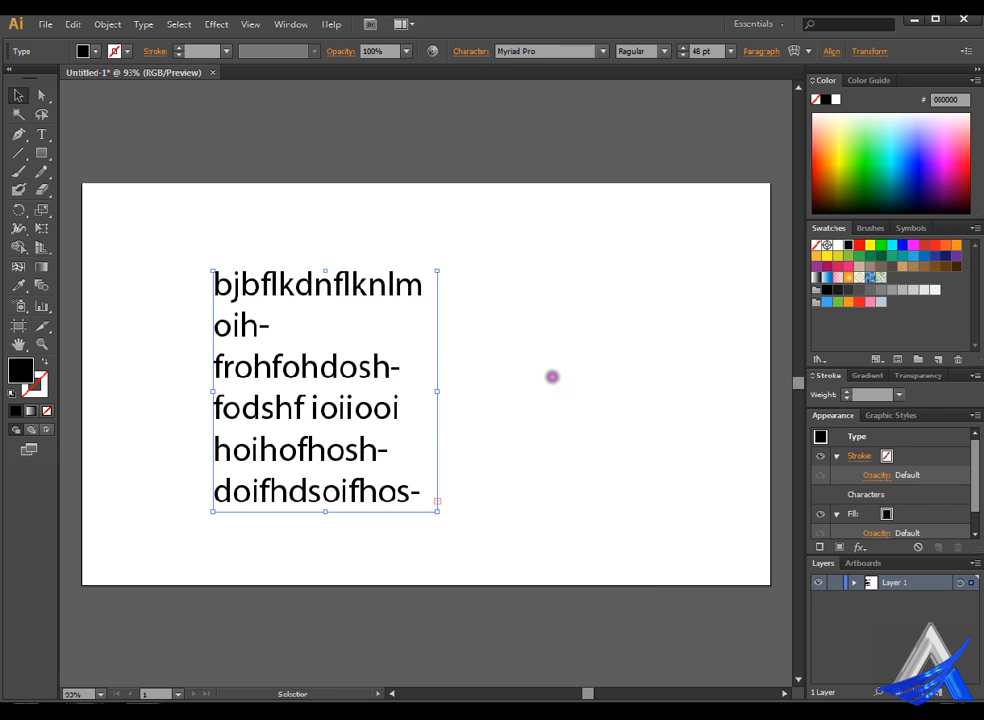
Step: Thread the overflow text from the first area type box into the existing empty box beside it
click(551, 376)
drag(665, 274, 305, 432)
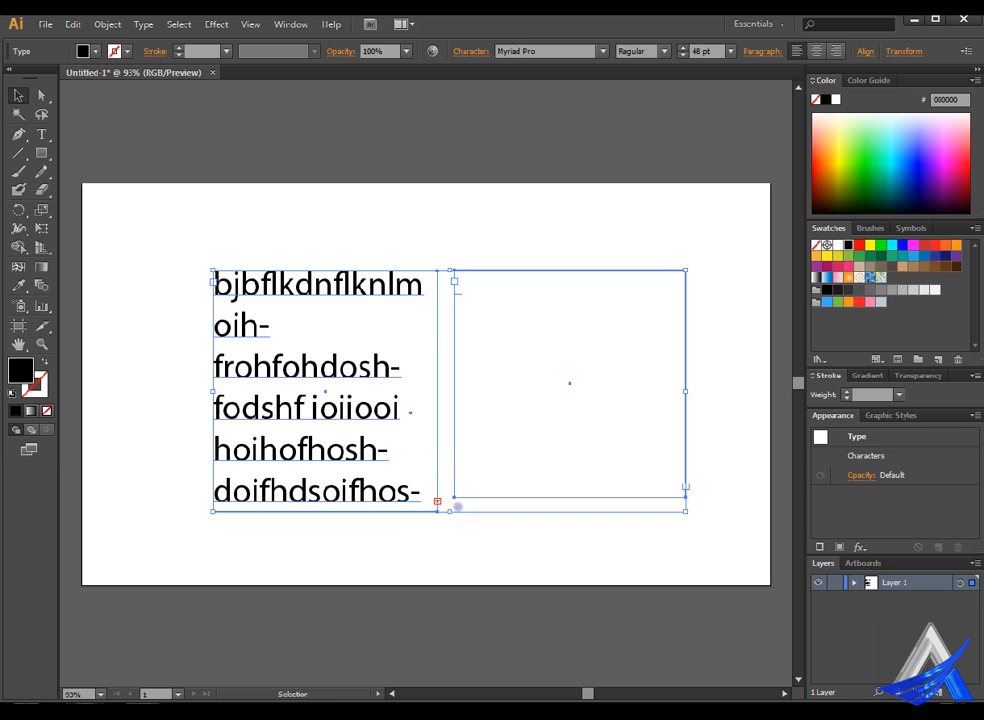
key(t)
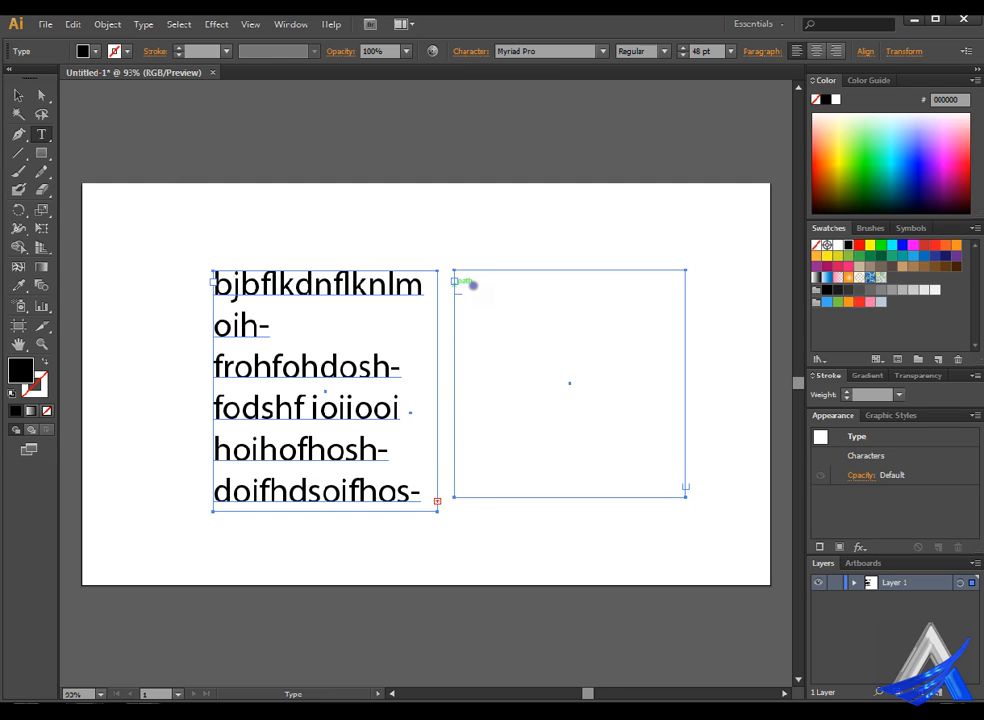
click(473, 278)
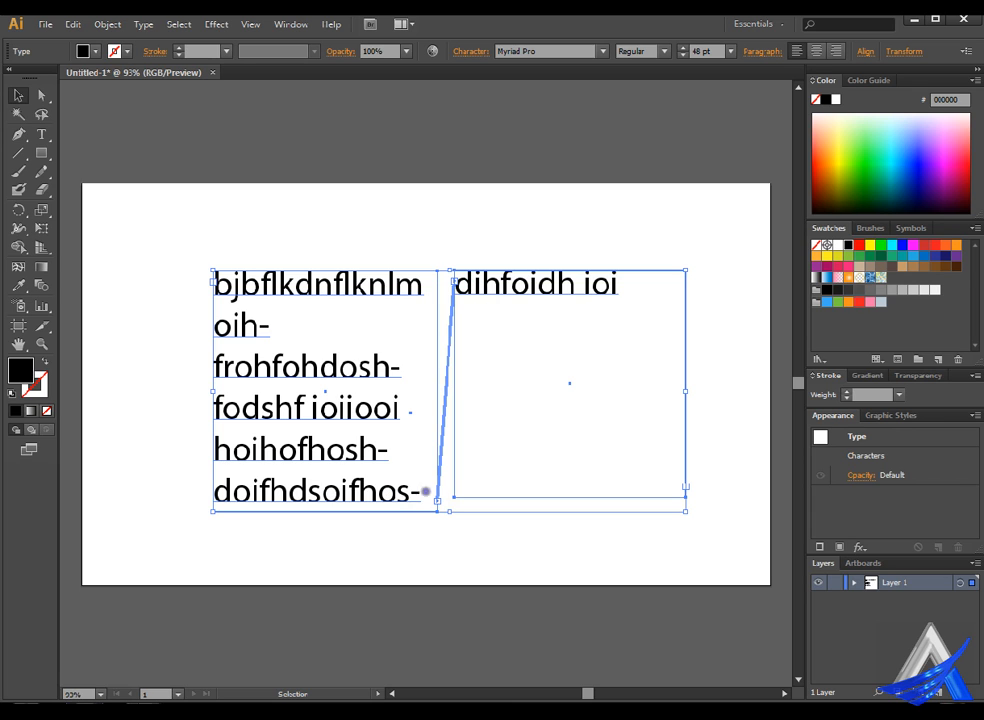
Step: Insert "hhkjh hkhkl hkh" after "oi" on the first box's second line to push more text into the threaded box
click(654, 281)
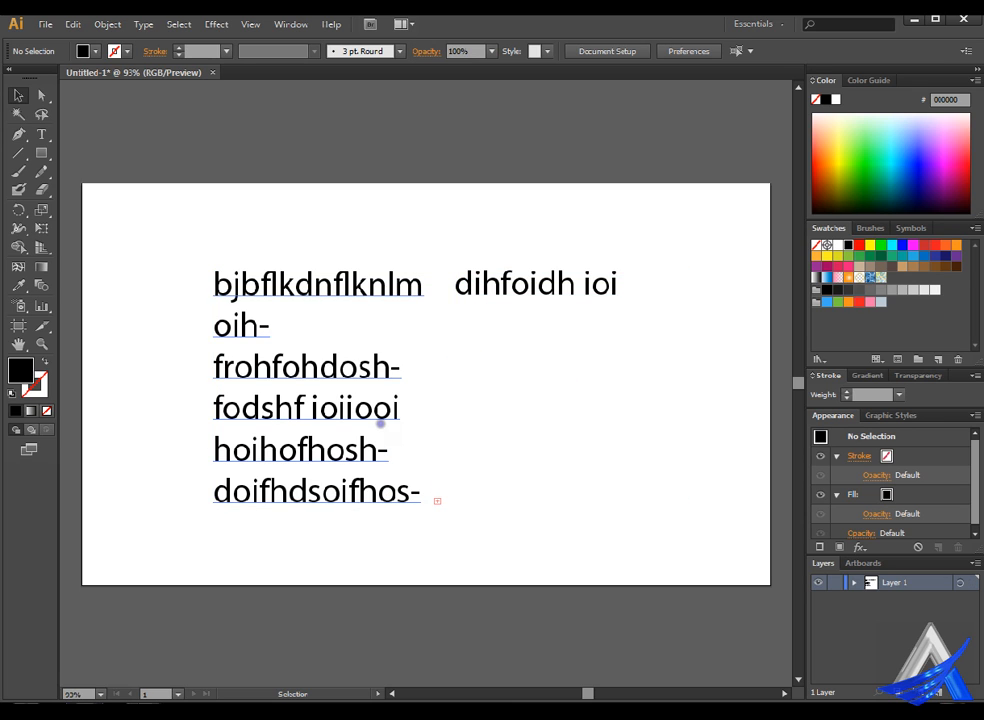
click(269, 325)
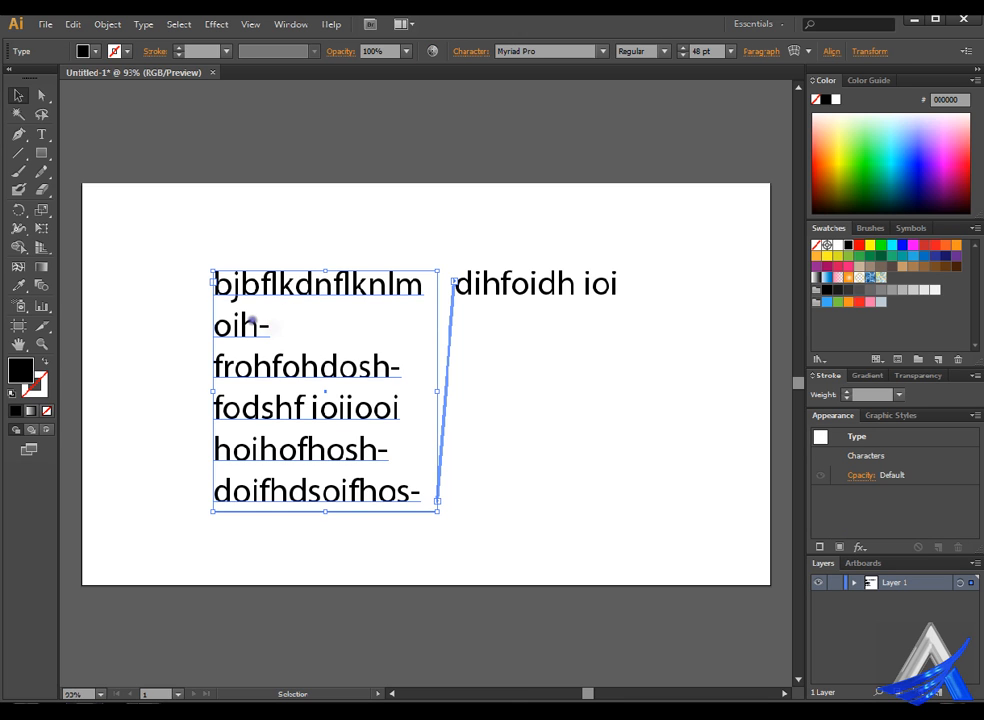
click(41, 133)
click(250, 326)
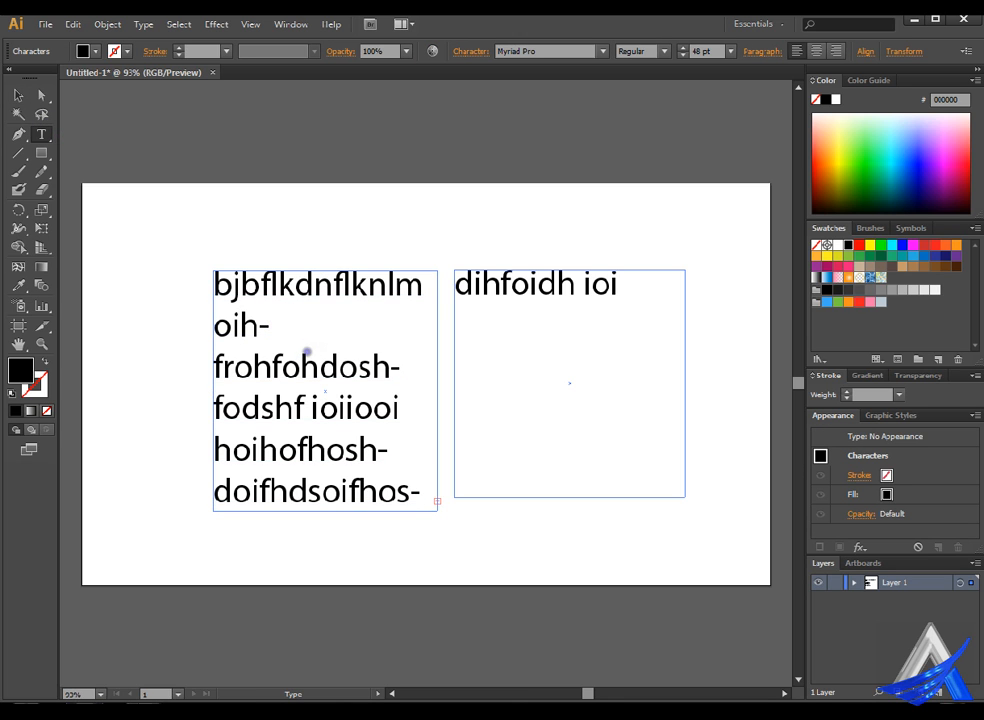
text(hhkjh)
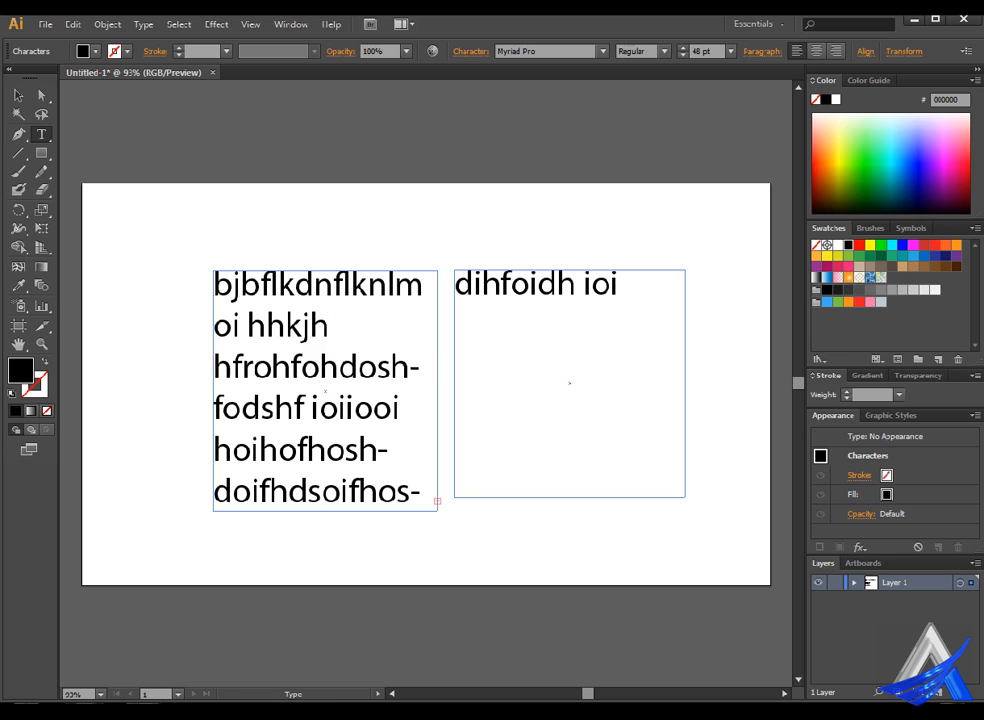
text( hkhkl hkh )
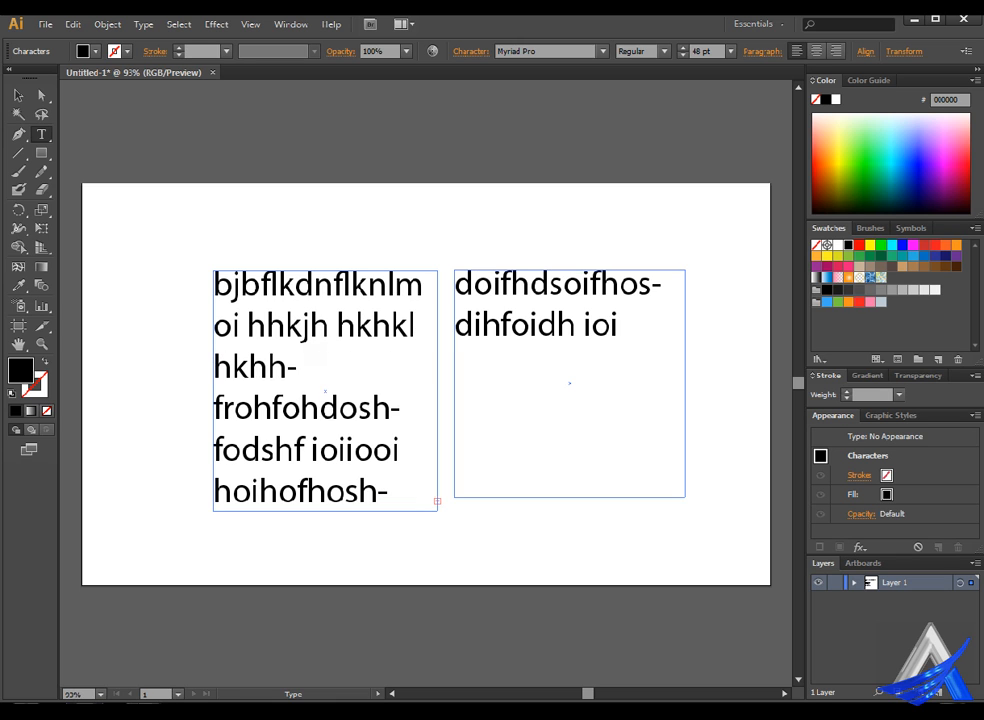
Step: Insert "k ihlkh" after "hkh" on the first box's third line and break the text thread to the second box
text(k ihlkh)
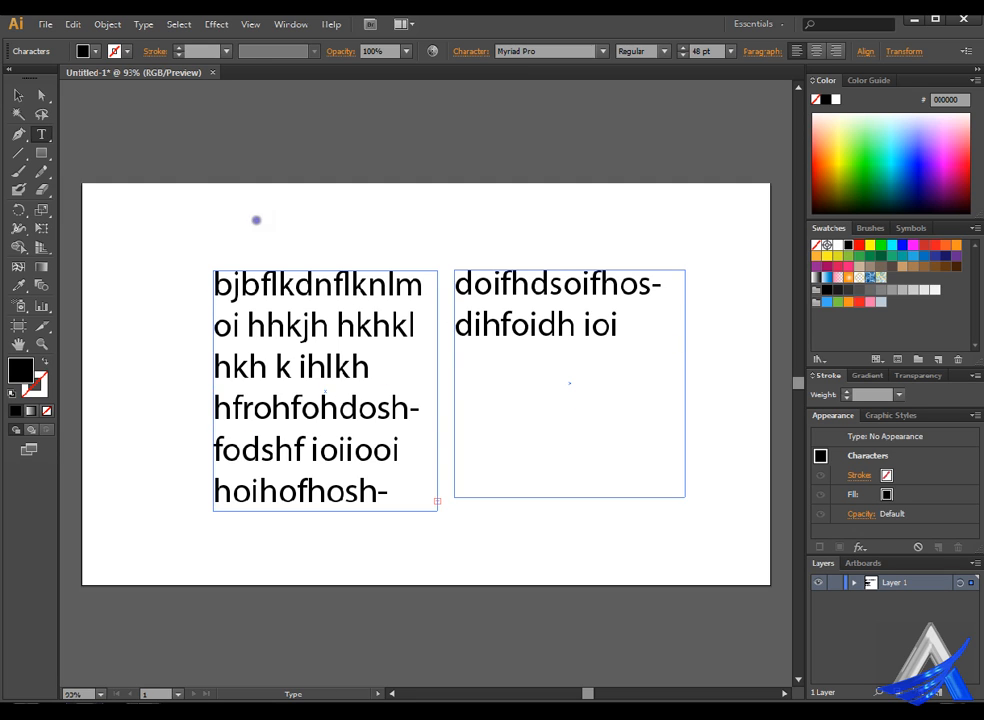
click(19, 95)
drag(147, 219, 646, 453)
key(Delete)
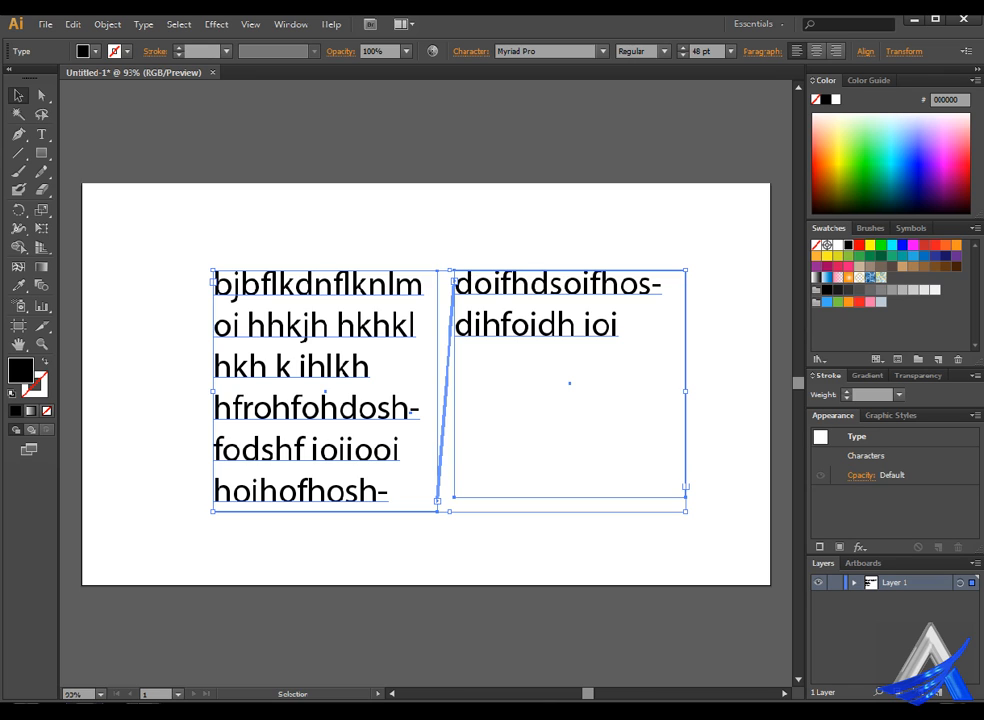
key(t)
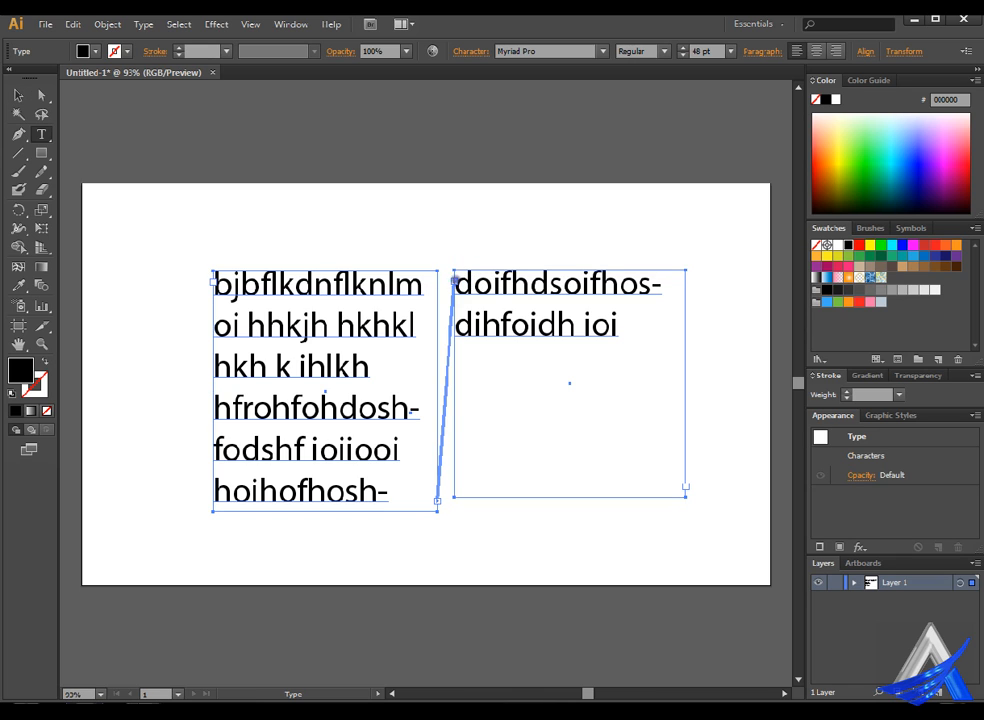
double_click(453, 285)
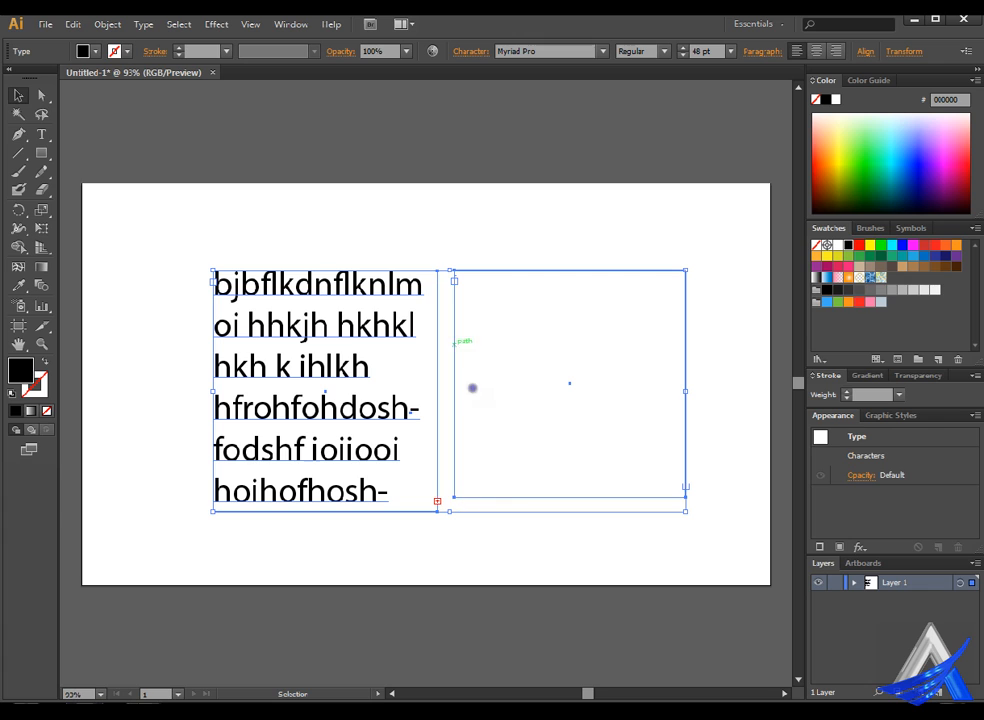
key(t)
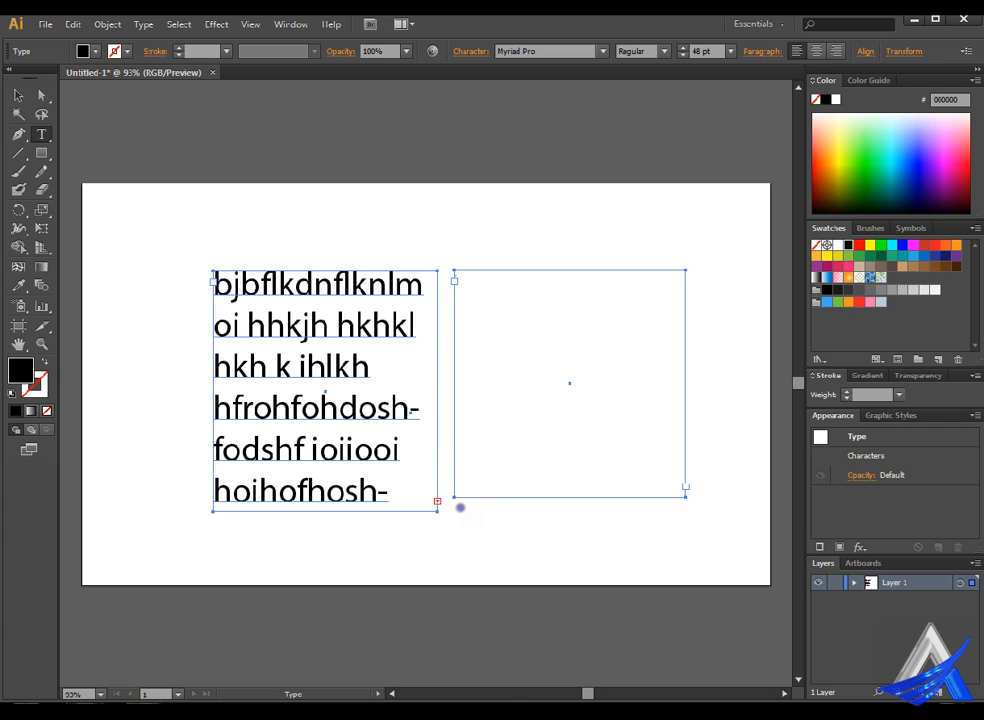
click(472, 278)
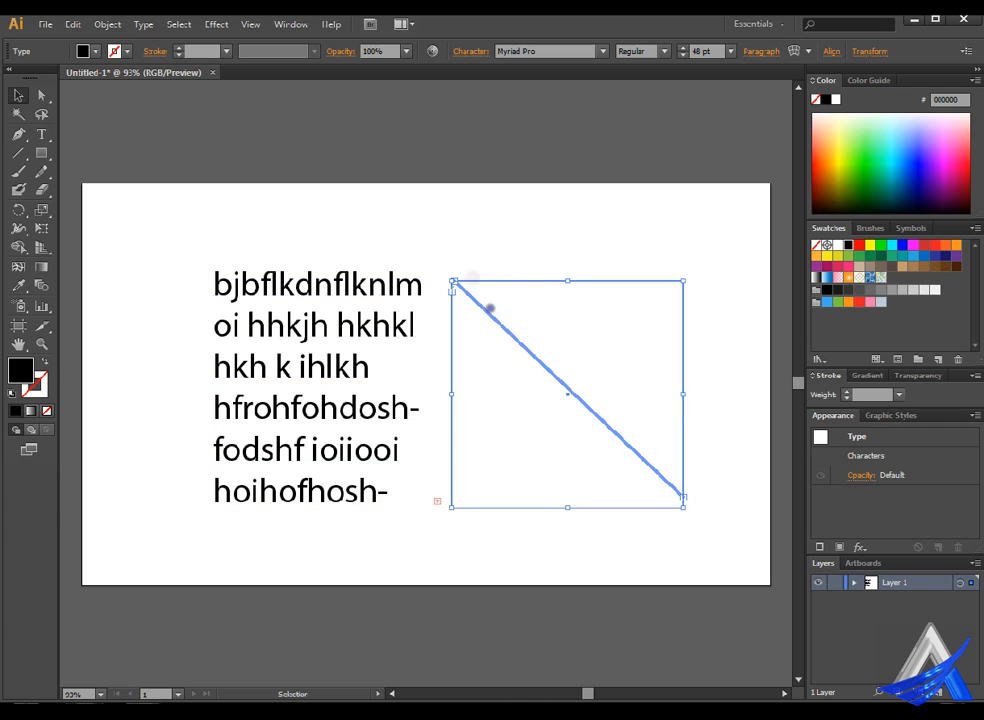
key(ctrl+z)
key(t)
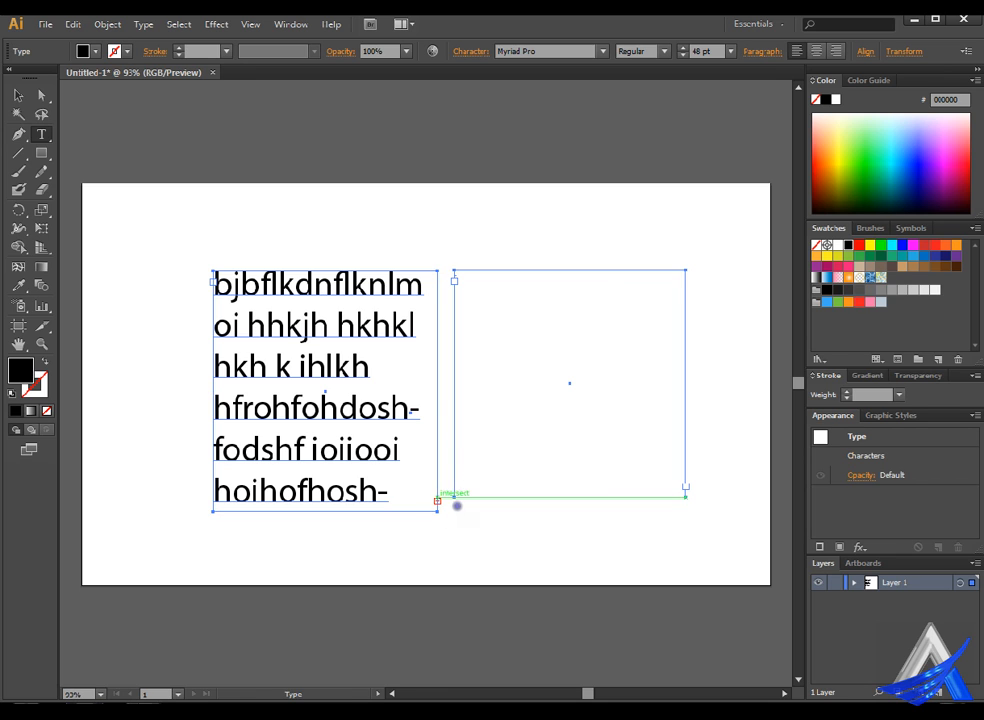
ctrl+click(461, 540)
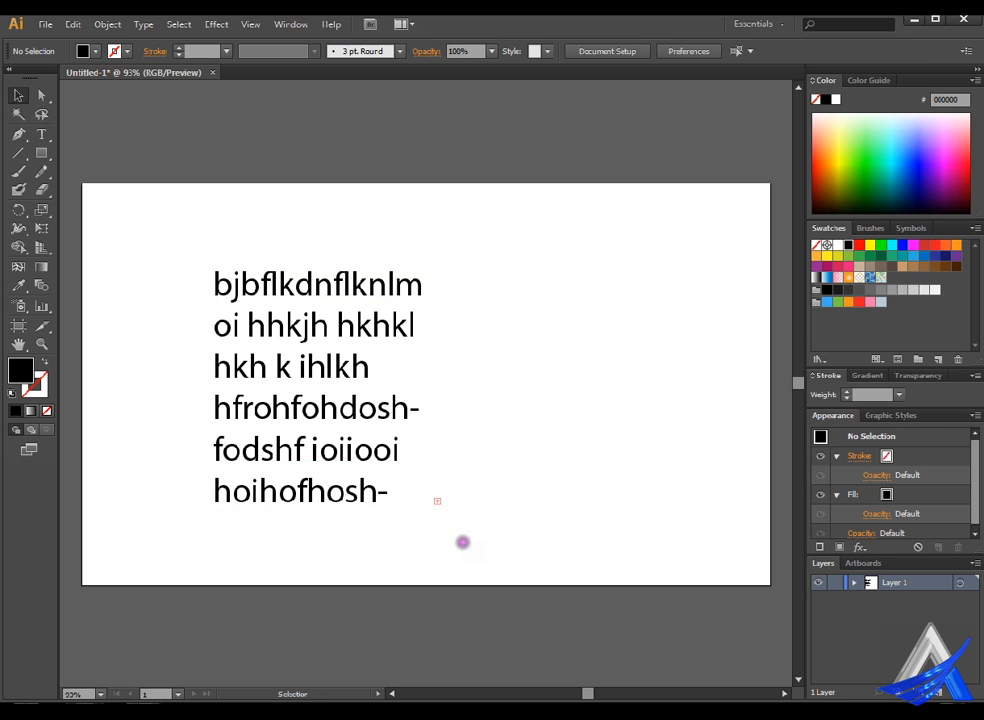
Step: Try threading the first box's overflow text into the empty second box again, and undo it
click(456, 508)
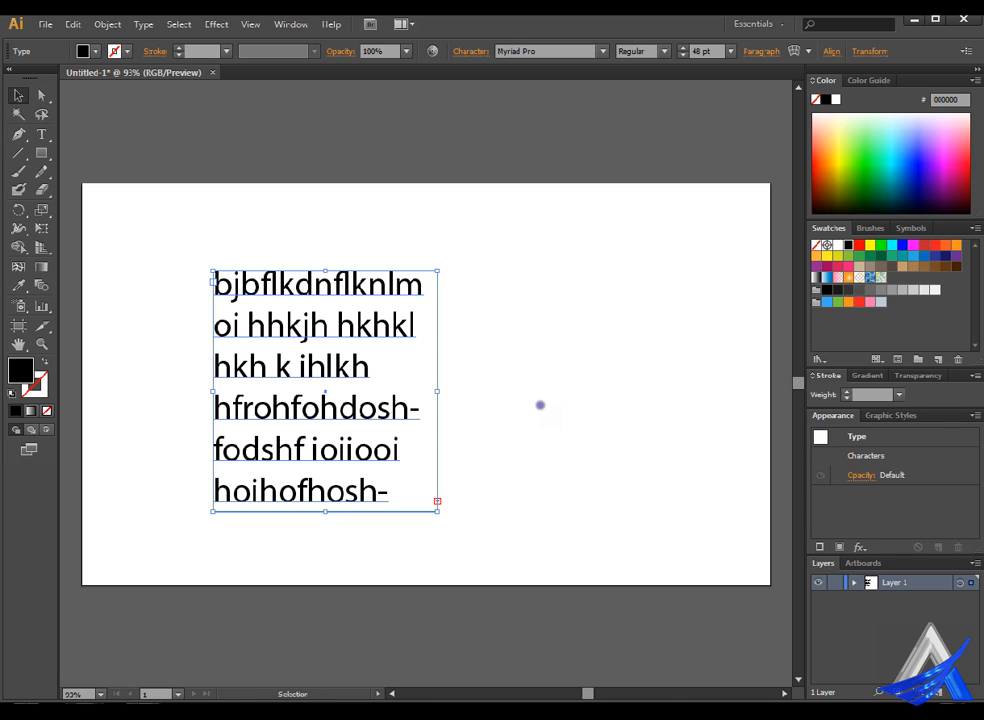
click(563, 399)
drag(178, 237, 634, 432)
key(t)
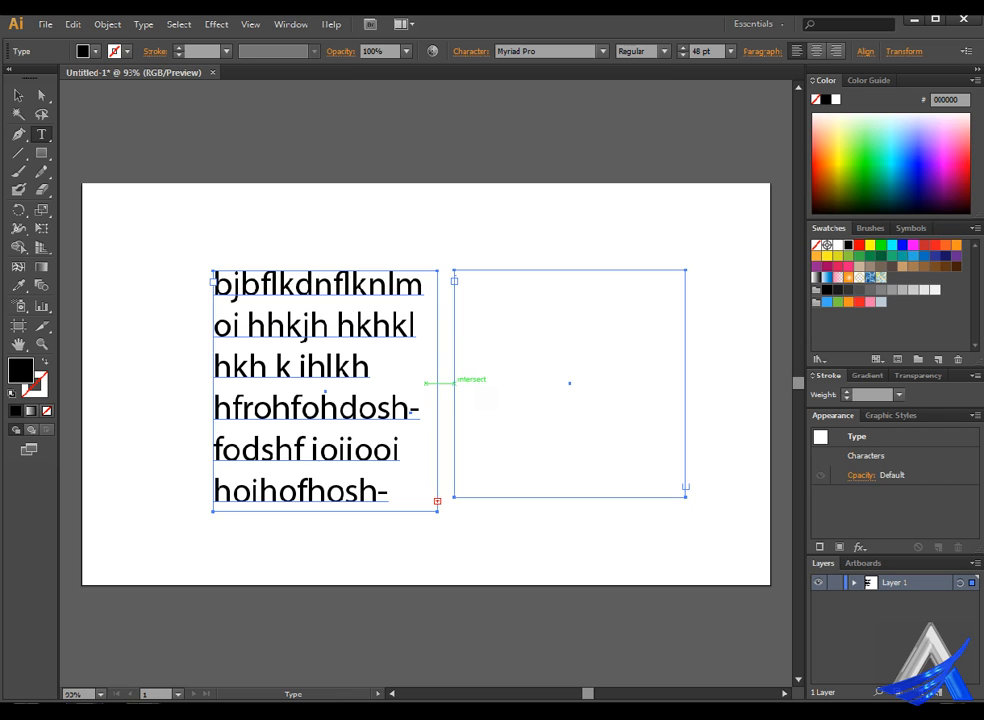
click(472, 392)
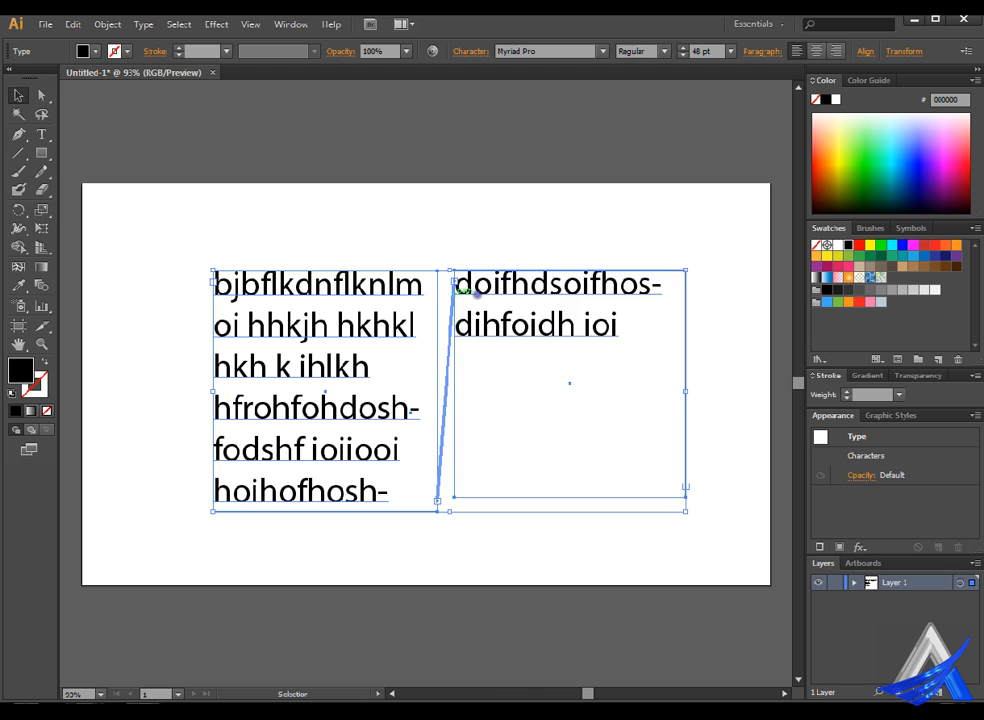
key(t)
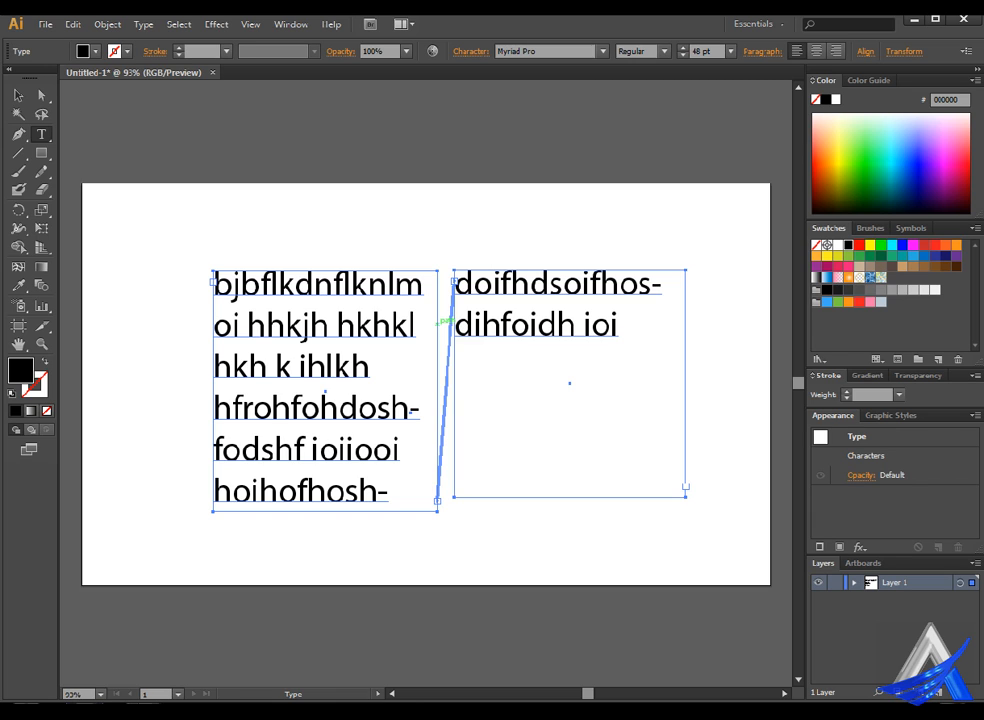
key(ctrl+z)
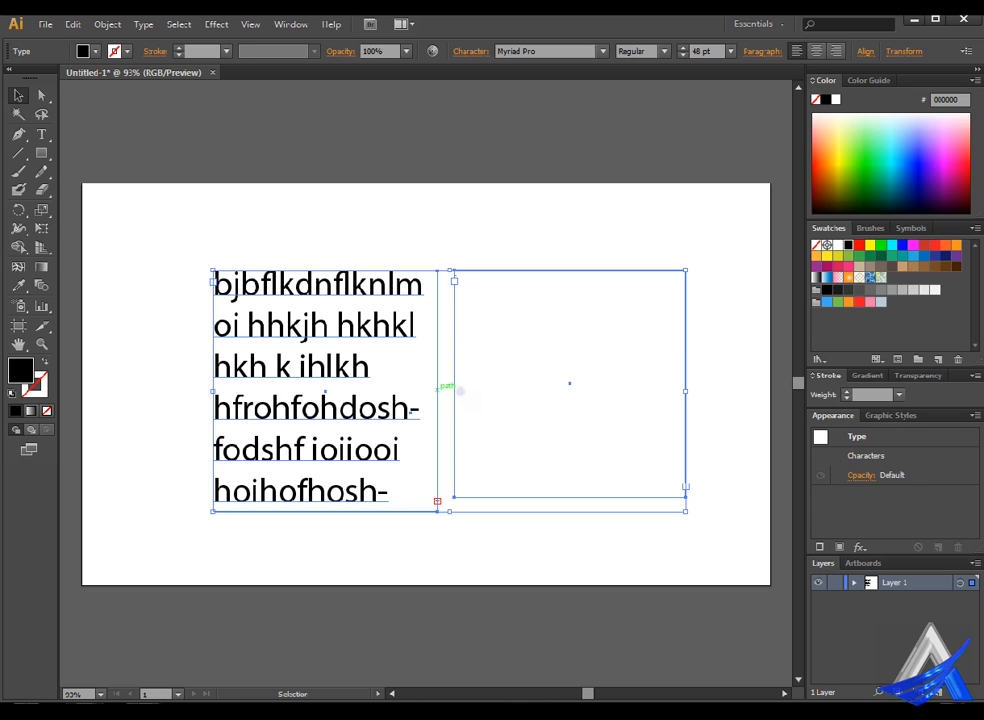
Step: Delete both area type boxes from the artboard
drag(156, 228, 657, 480)
key(Delete)
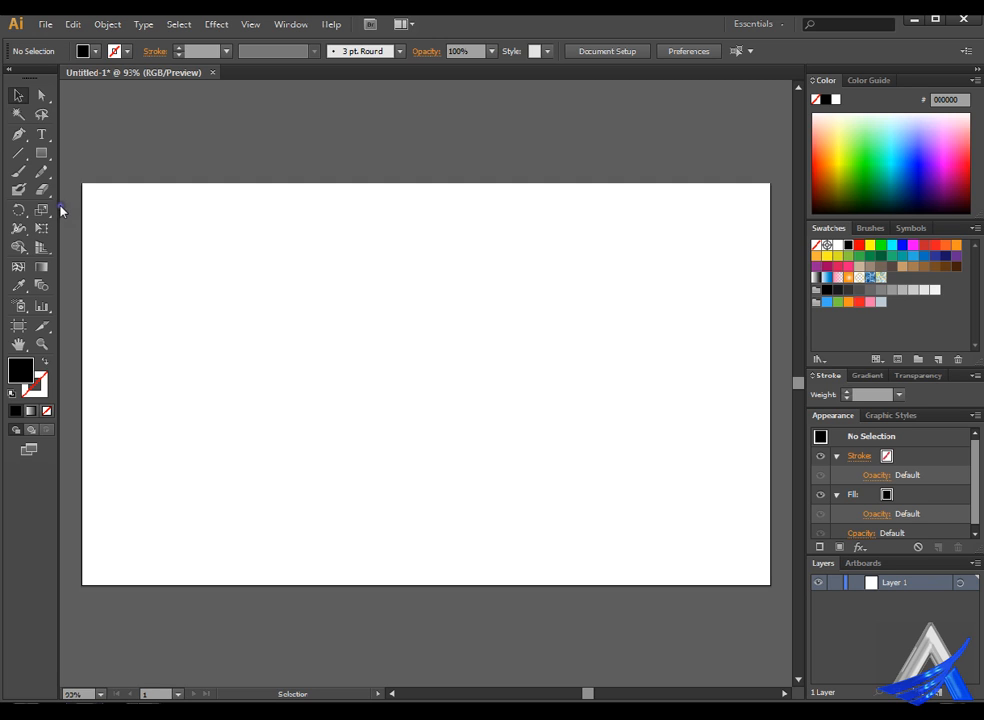
Step: Draw a circle near the middle of the artboard with the Ellipse tool and set its fill to none
click(45, 150)
drag(47, 148, 110, 188)
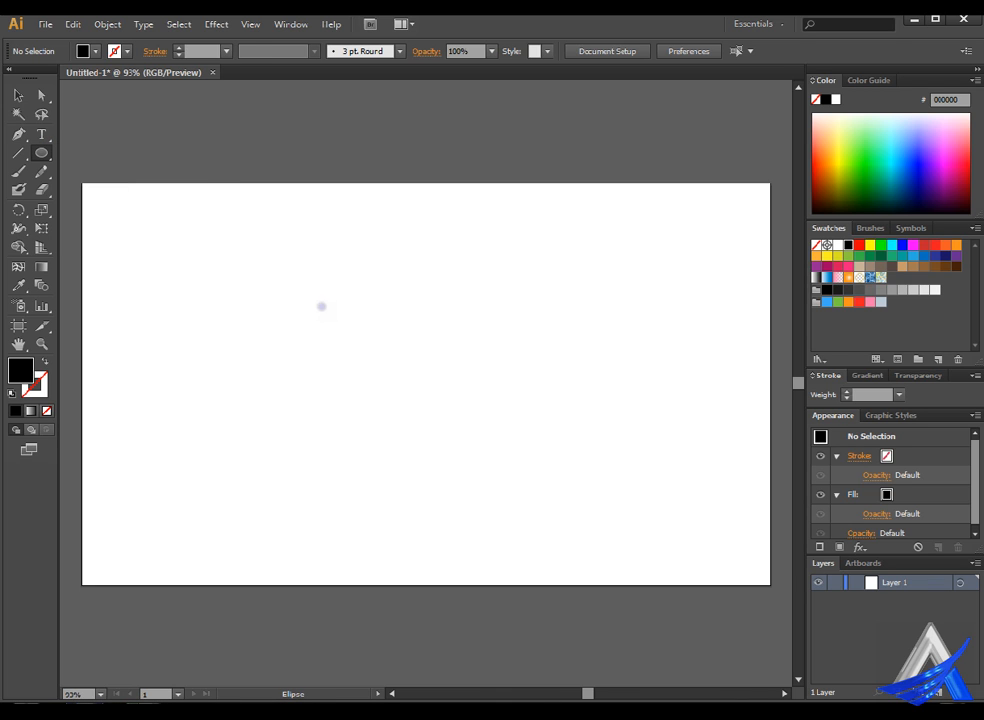
mouse_move(330, 313)
mouse_down()
mouse_move(374, 395)
mouse_move(500, 454)
mouse_up()
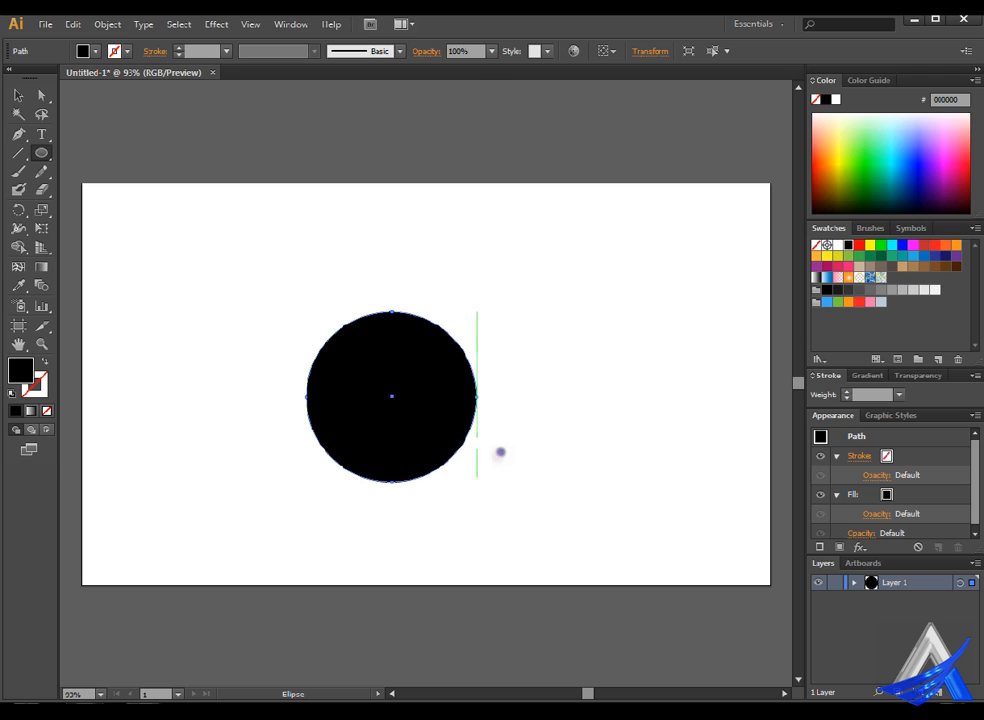
click(15, 368)
click(46, 410)
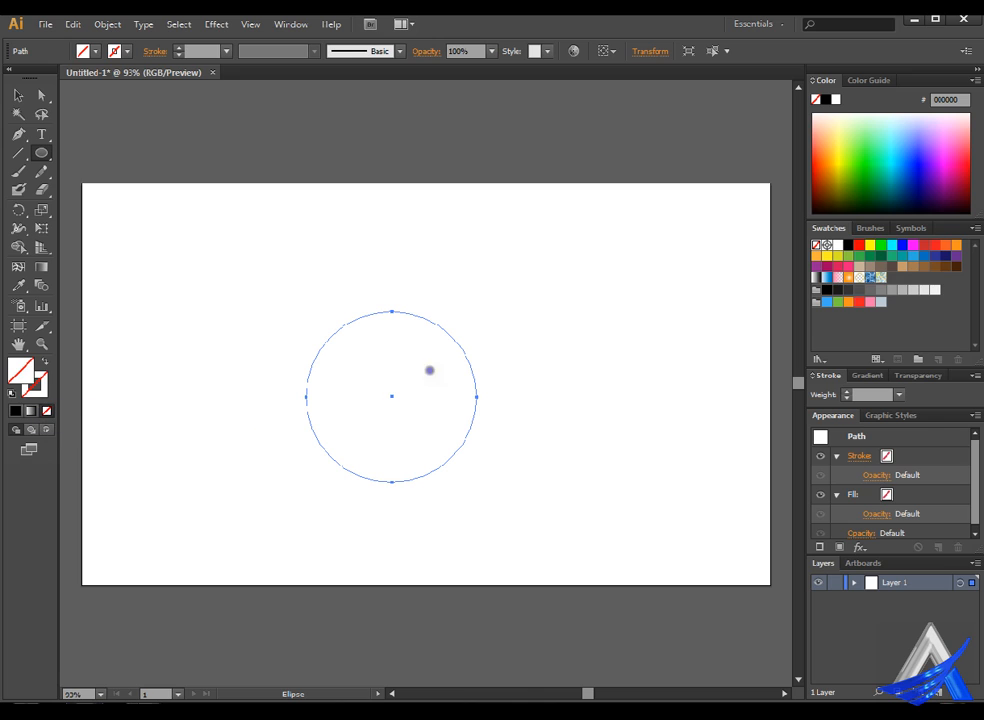
Step: Add the text "Free Bangla Tutorial for all Bangladeshi" around the circle's outline with the Type on a Path tool, starting at its upper-left edge
click(42, 133)
click(45, 133)
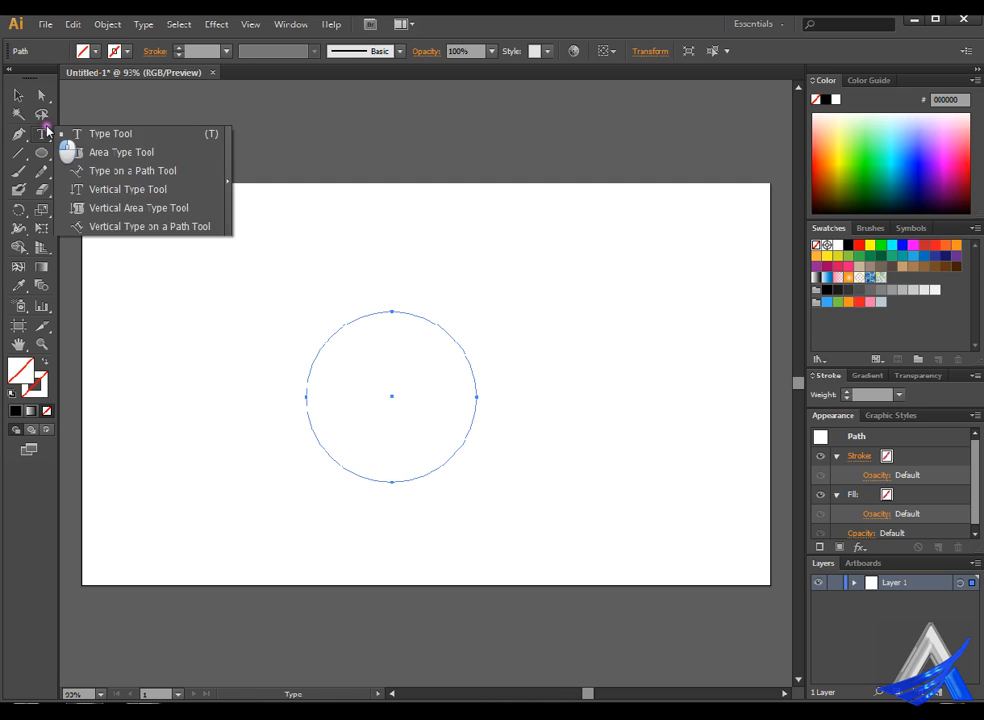
click(122, 171)
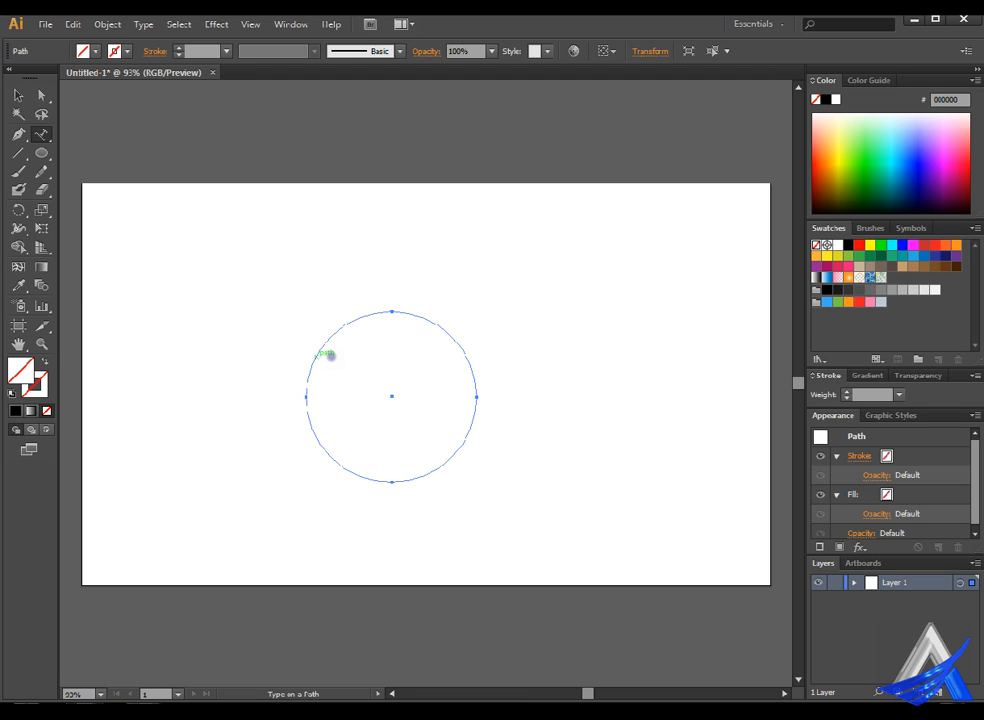
click(318, 355)
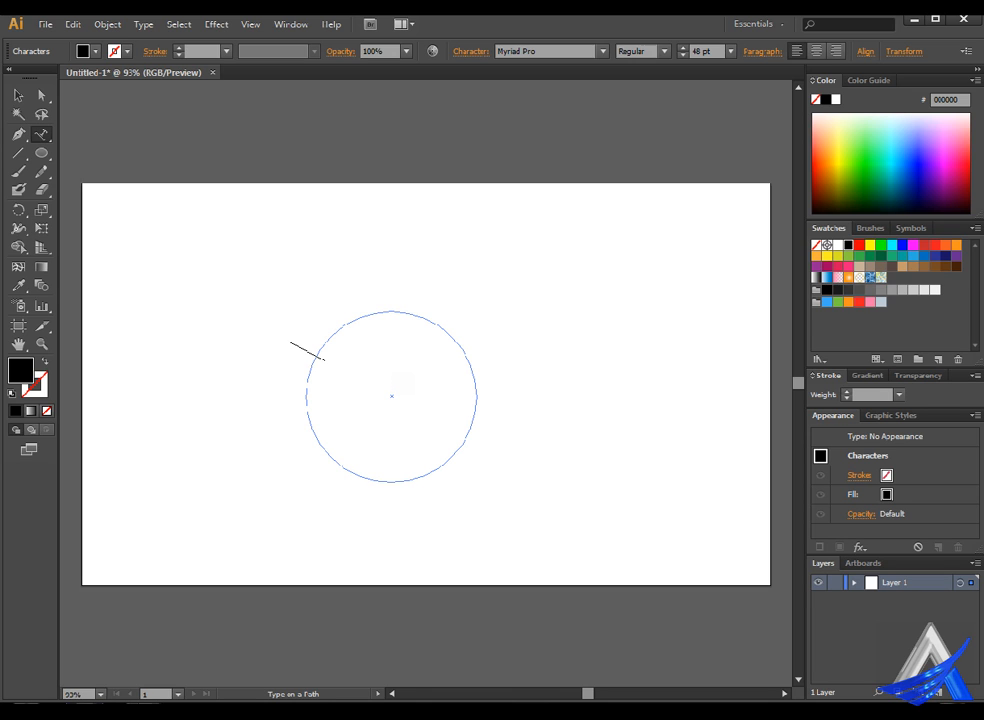
text(Free)
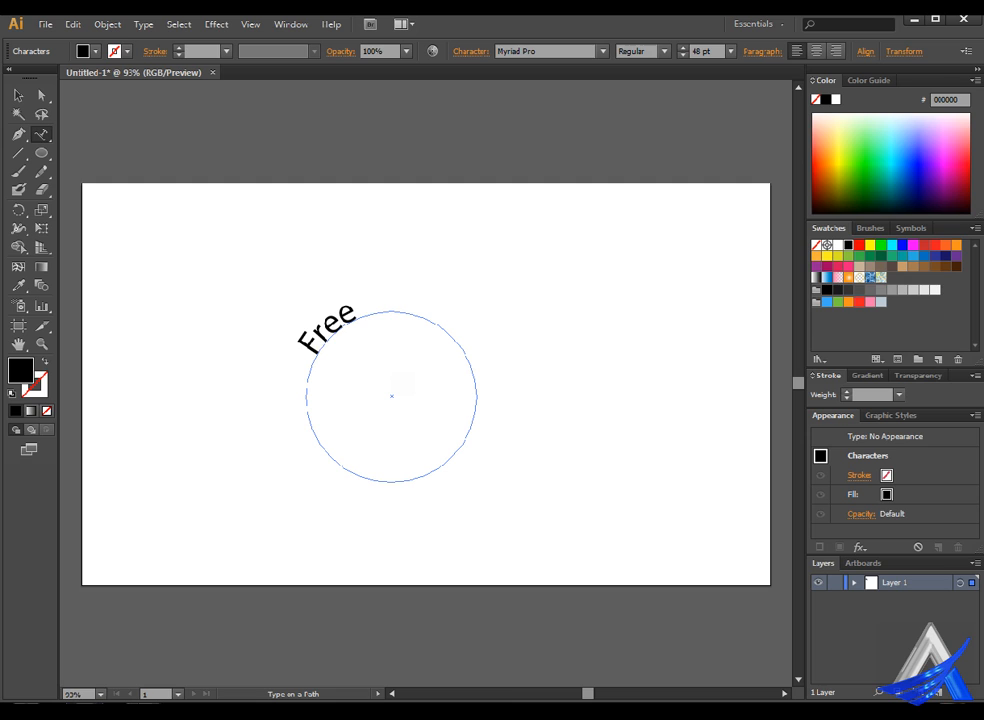
text( Bangl)
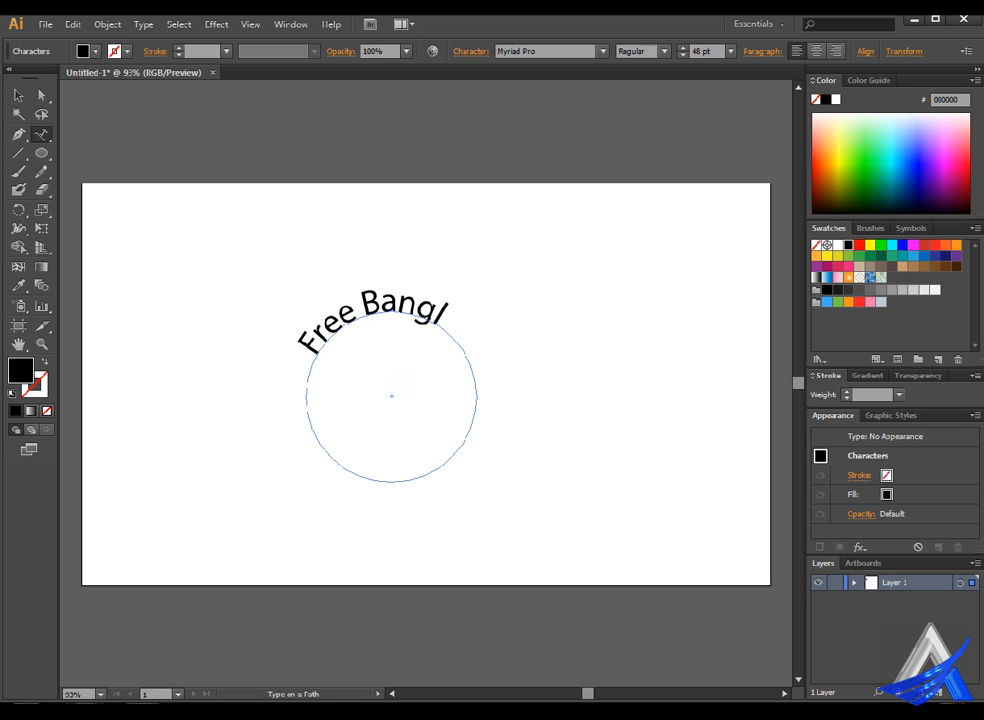
text(a Tut)
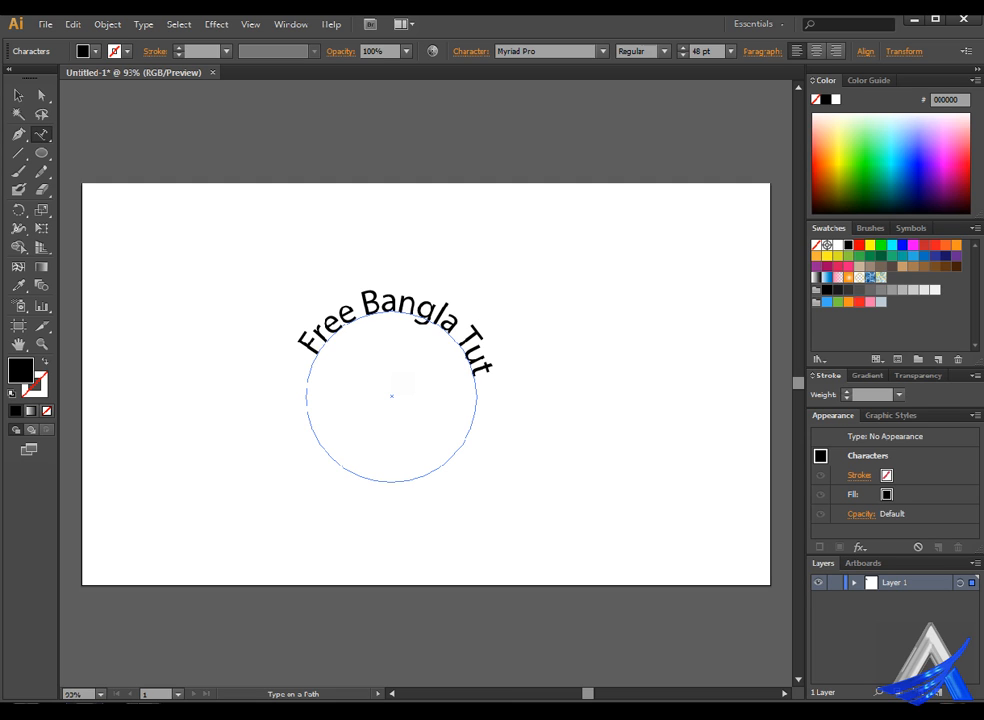
text(orial)
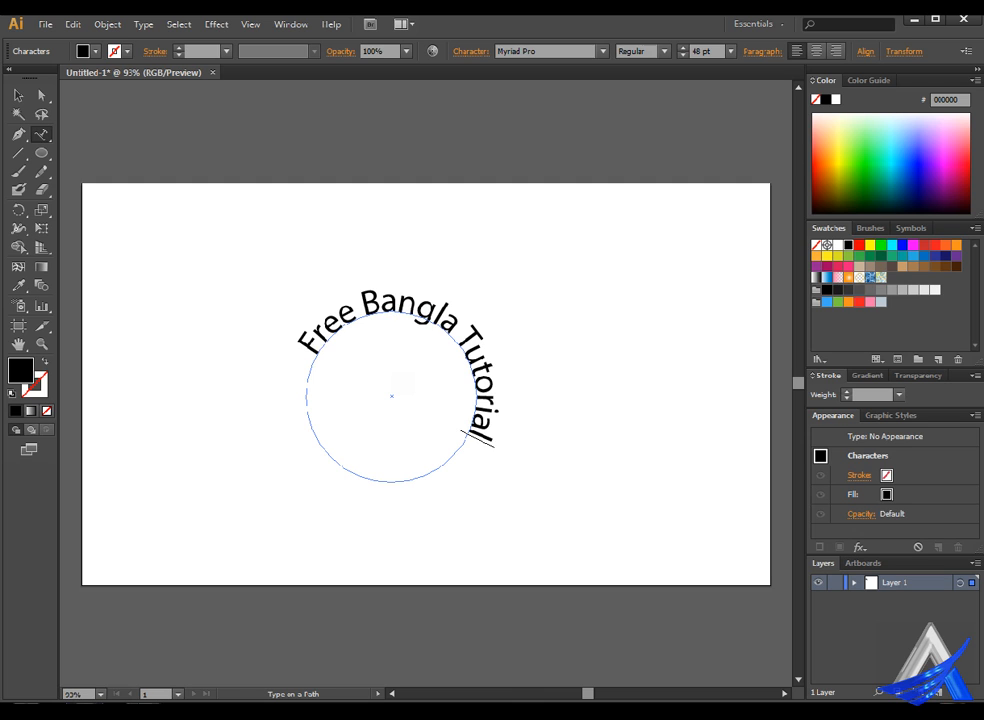
text( for)
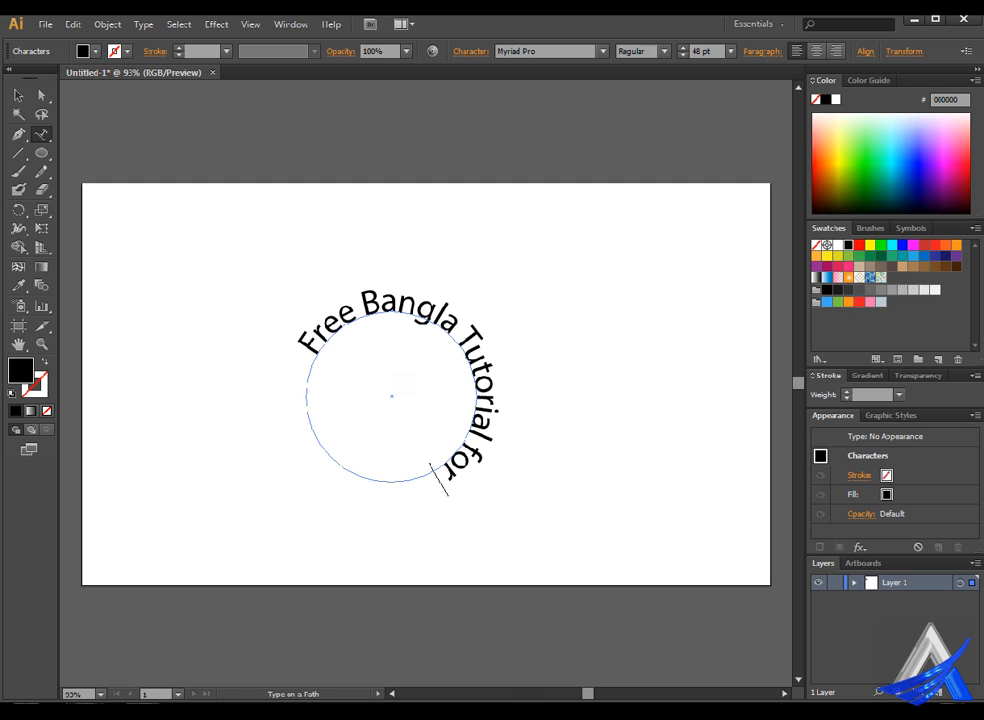
text( all Bangla)
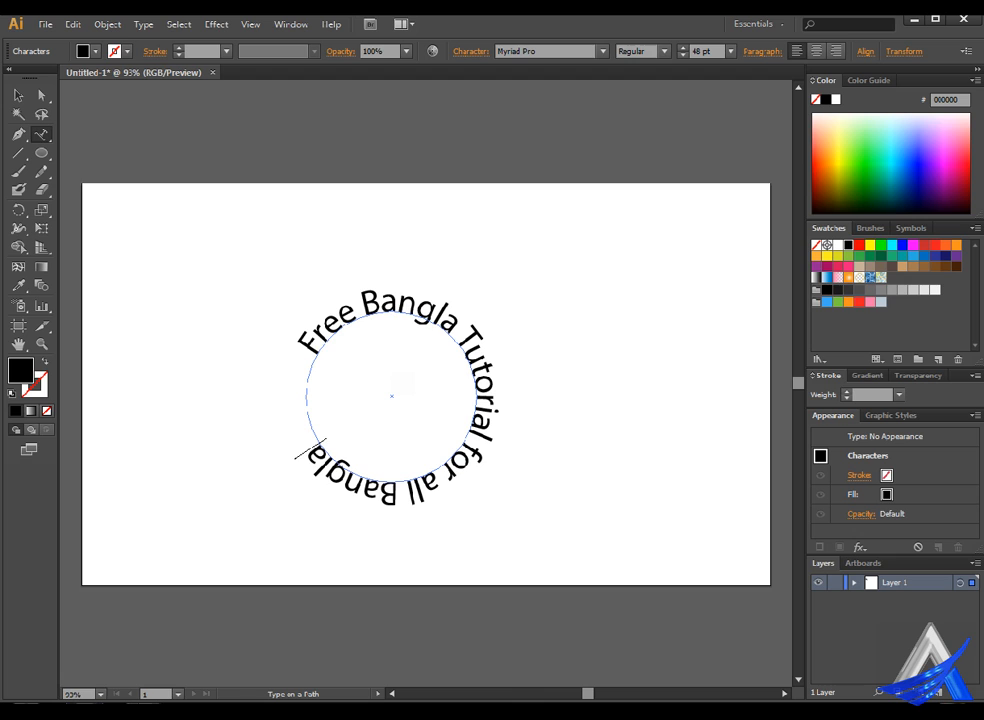
text(deshi)
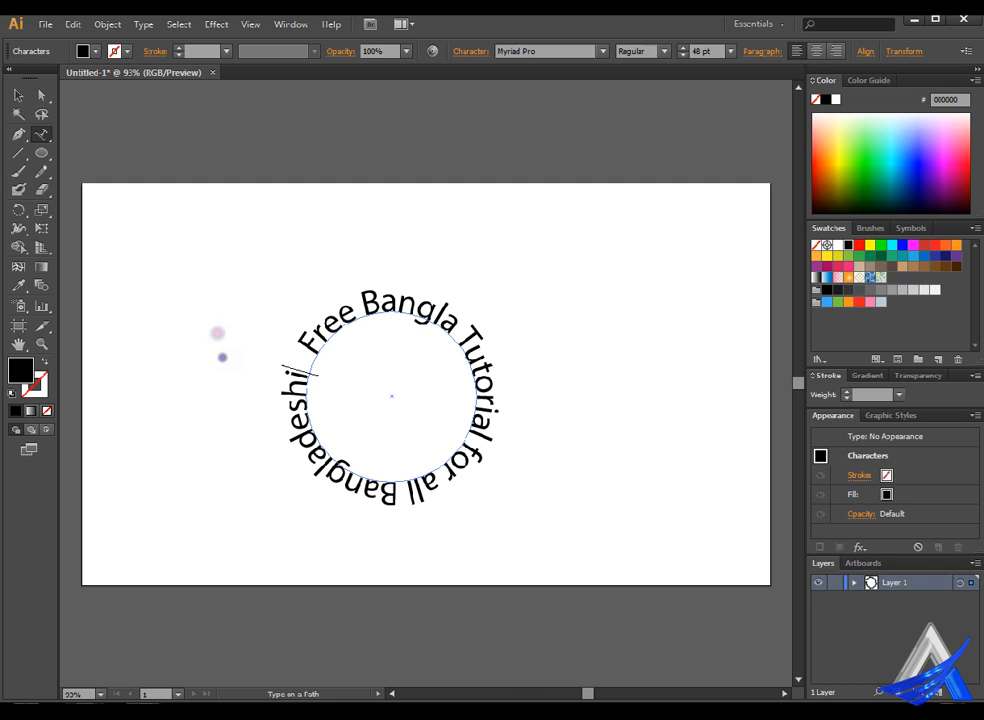
Step: Try flipping the path text to the inside of the circle, and undo it
click(18, 95)
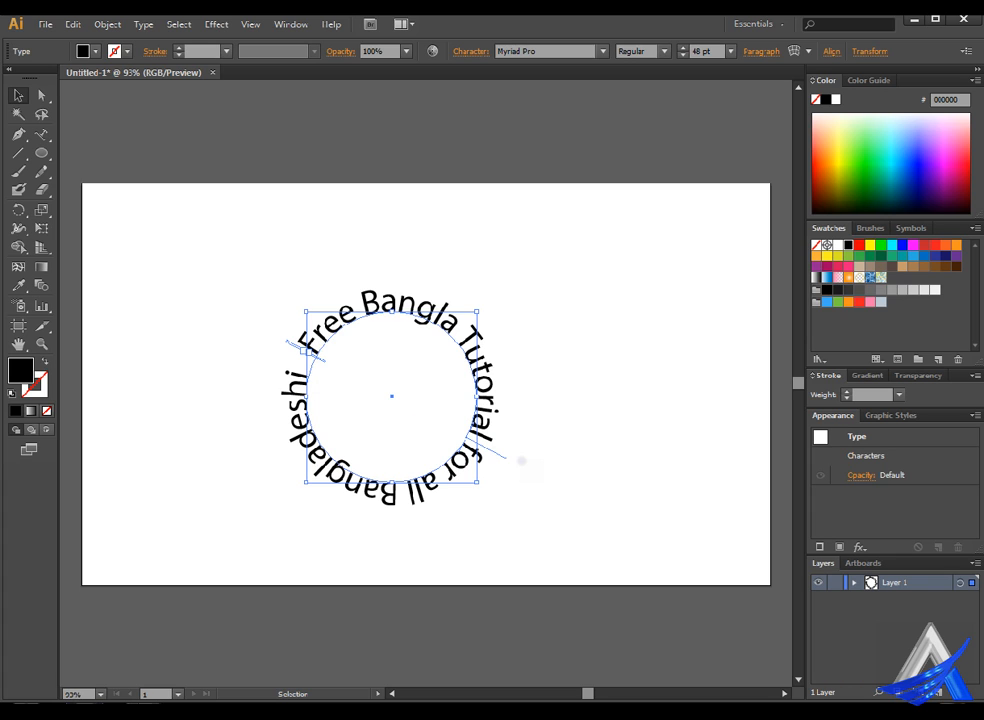
drag(528, 466, 457, 439)
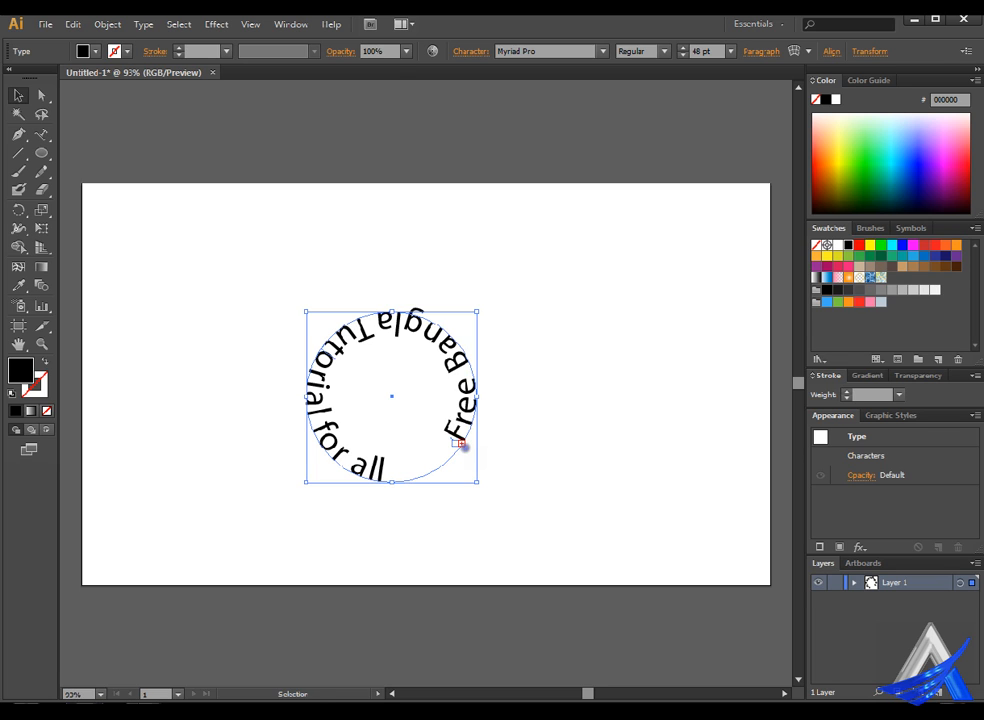
key(ctrl+z)
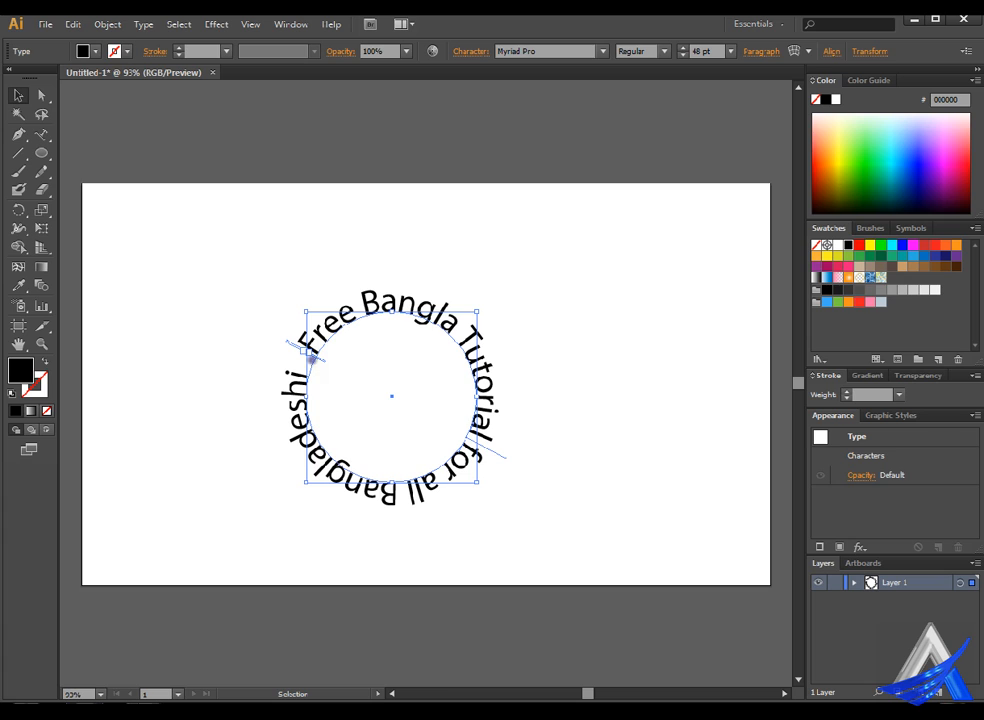
Step: Delete "for all Bangladeshi" from the end of the path text, leaving "Free Bangla Tutorial"
click(42, 133)
click(313, 403)
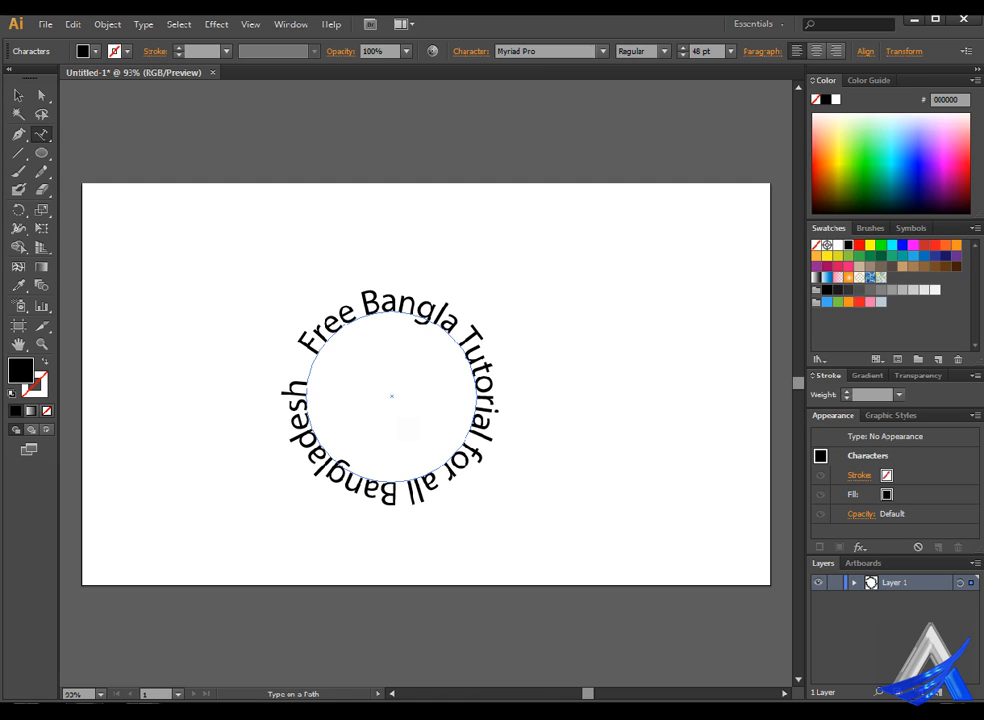
key(BackSpace)
key(BackSpace)
key(BackSpace)
key(BackSpace)
key(BackSpace)
key(BackSpace)
key(BackSpace)
key(BackSpace)
key(BackSpace)
key(BackSpace)
key(BackSpace)
key(BackSpace)
key(BackSpace)
key(BackSpace)
key(BackSpace)
key(BackSpace)
key(BackSpace)
key(BackSpace)
key(BackSpace)
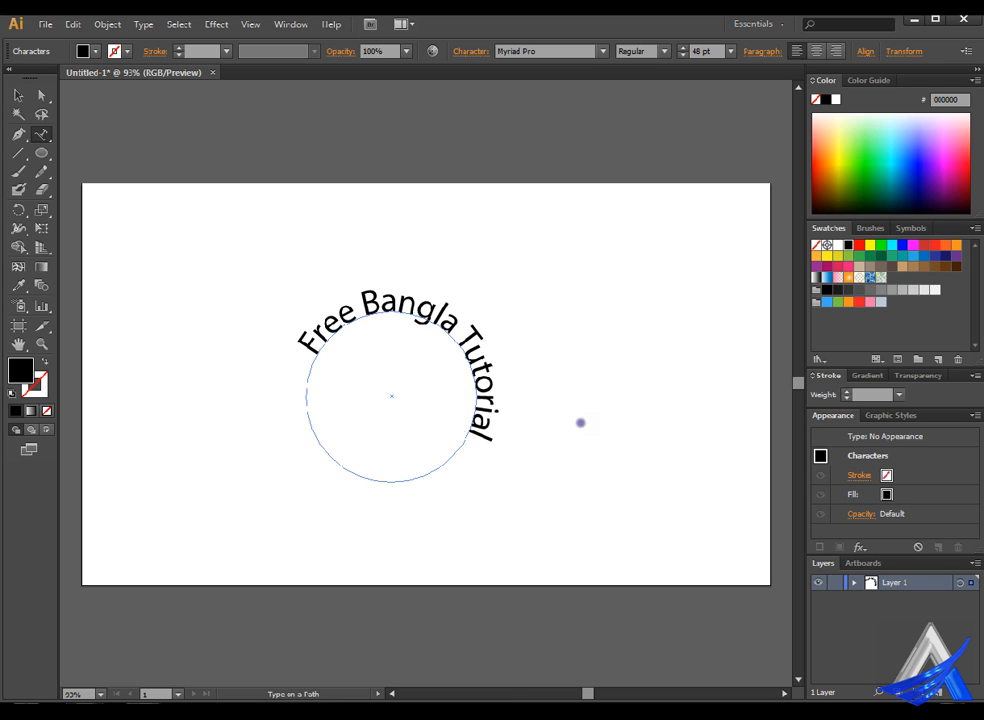
Step: Try to shorten the circular text's range by moving its end bracket to the top of the circle
click(18, 95)
click(303, 432)
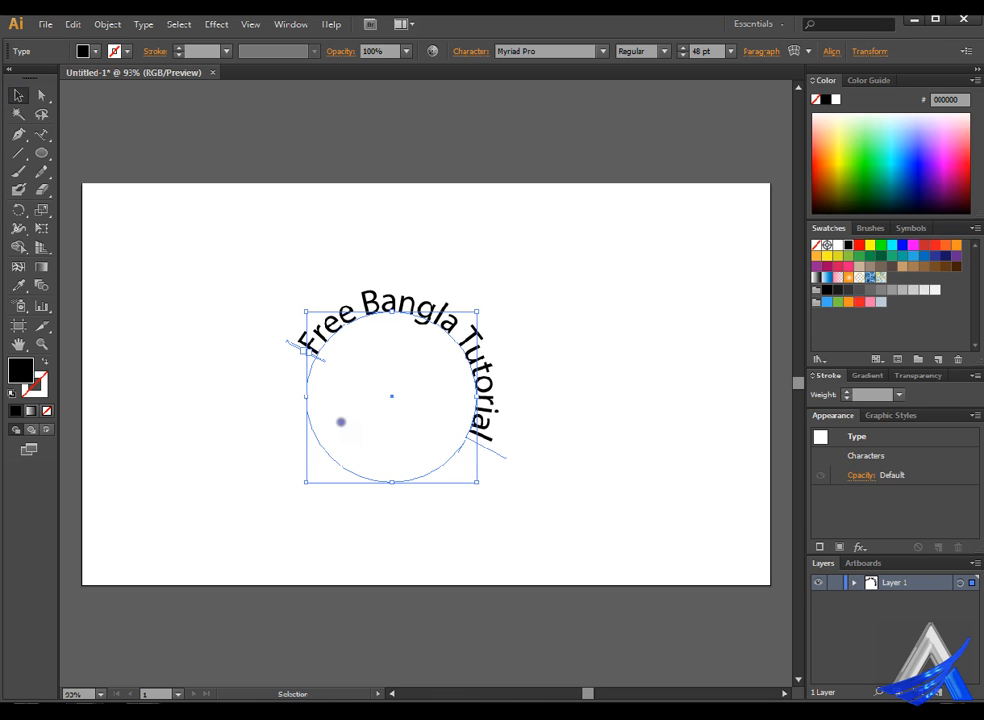
double_click(316, 350)
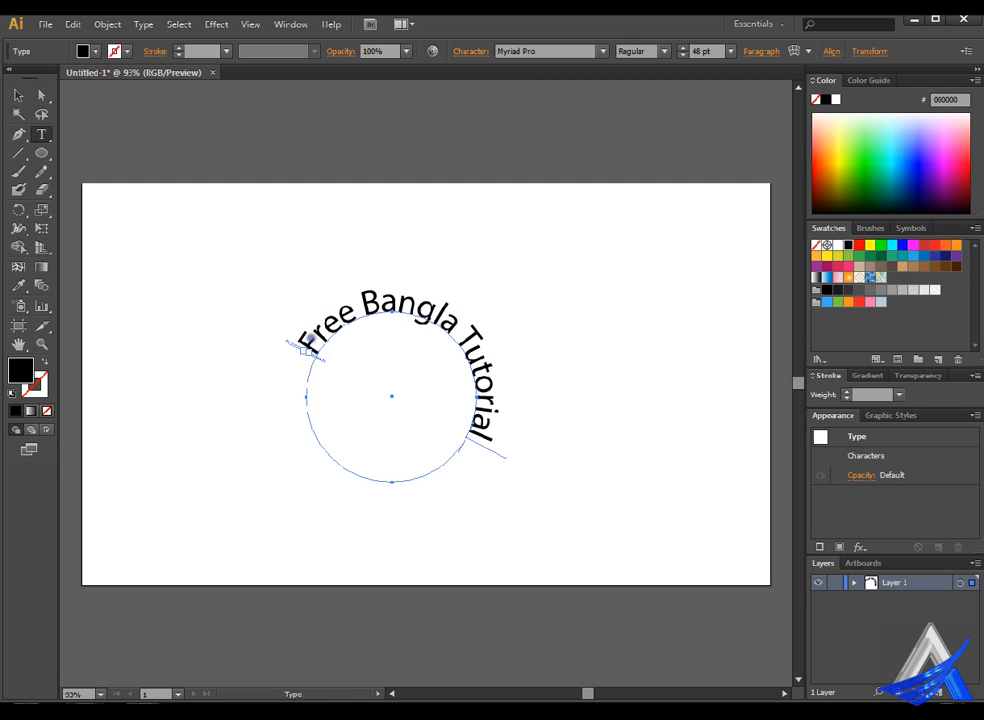
click(18, 95)
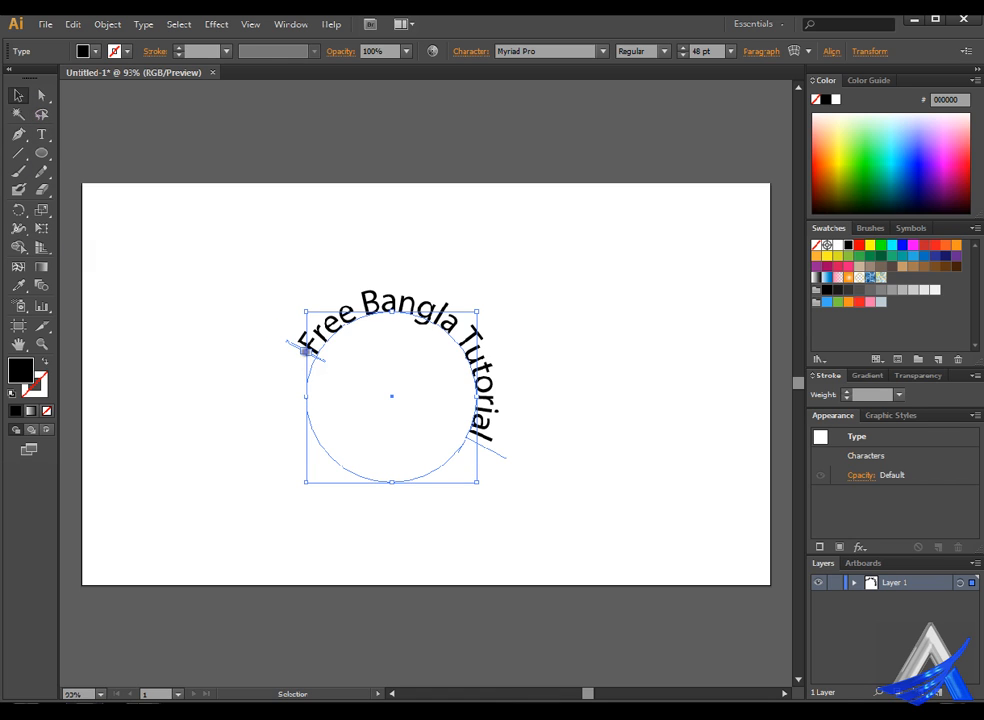
mouse_move(309, 345)
mouse_down()
mouse_move(417, 294)
mouse_move(410, 299)
mouse_up()
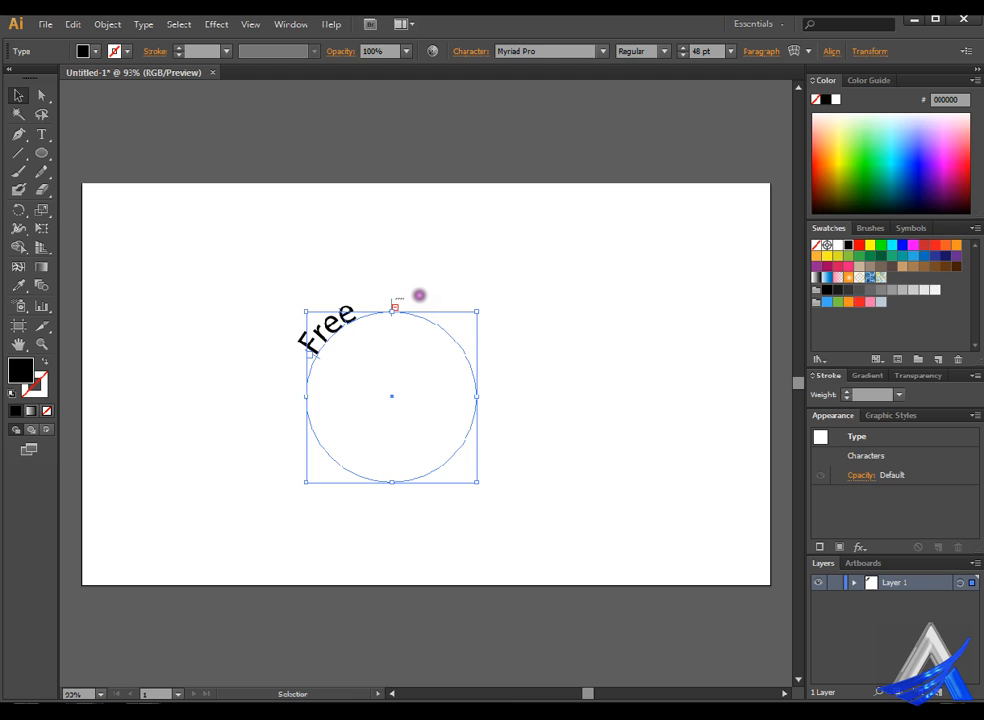
click(412, 304)
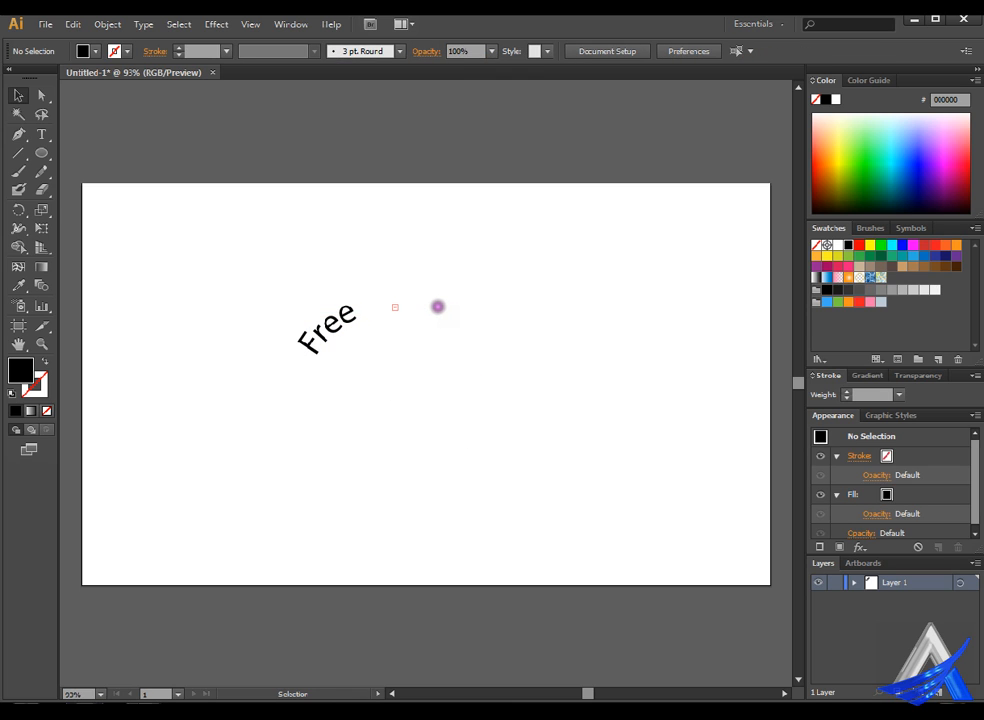
click(403, 320)
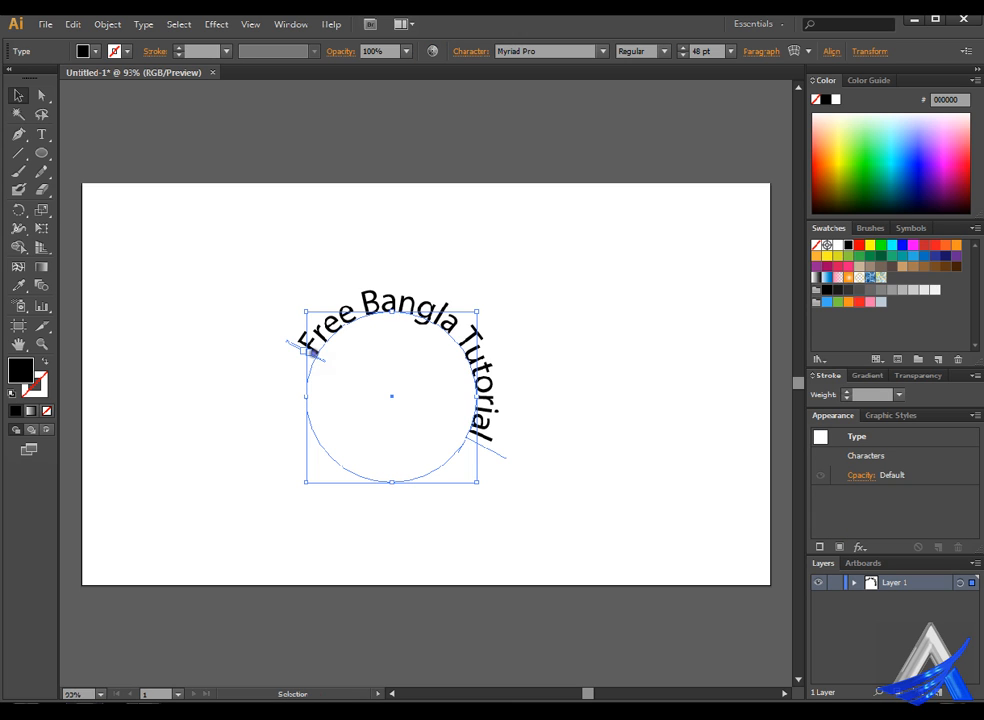
Step: Move the path text's end bracket to the leftmost point of the circle
key(t)
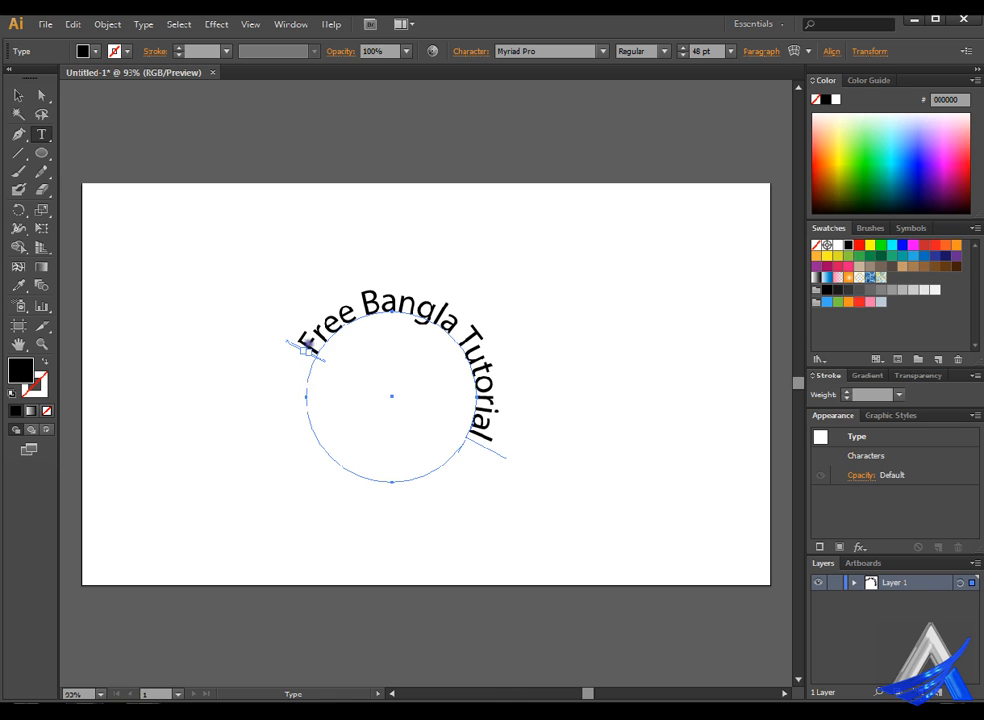
click(18, 94)
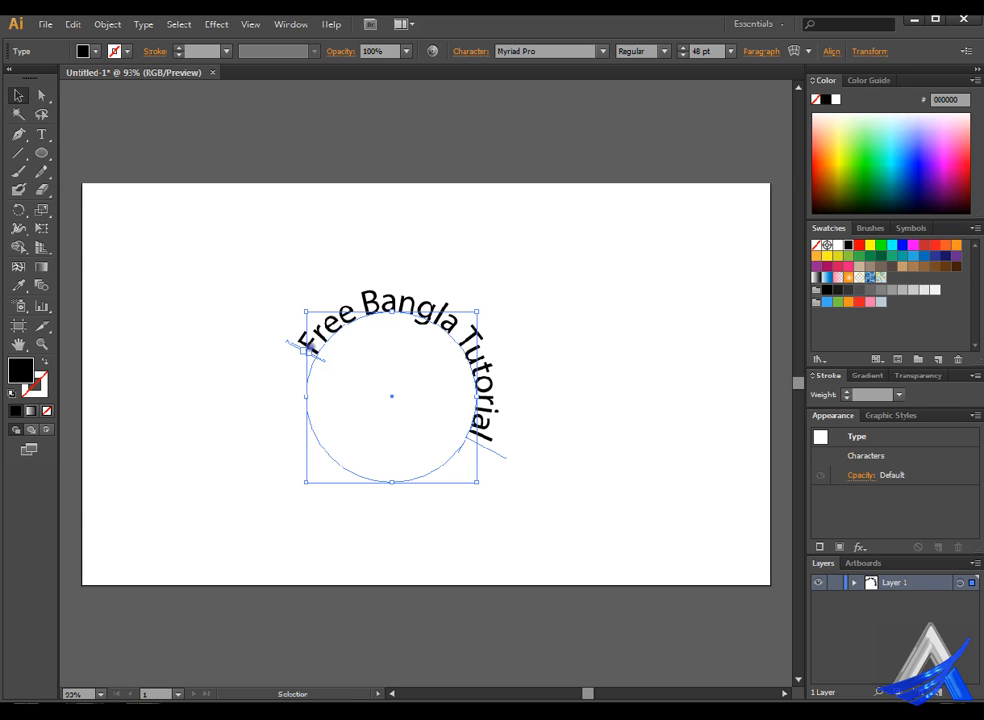
drag(307, 350, 297, 399)
key(t)
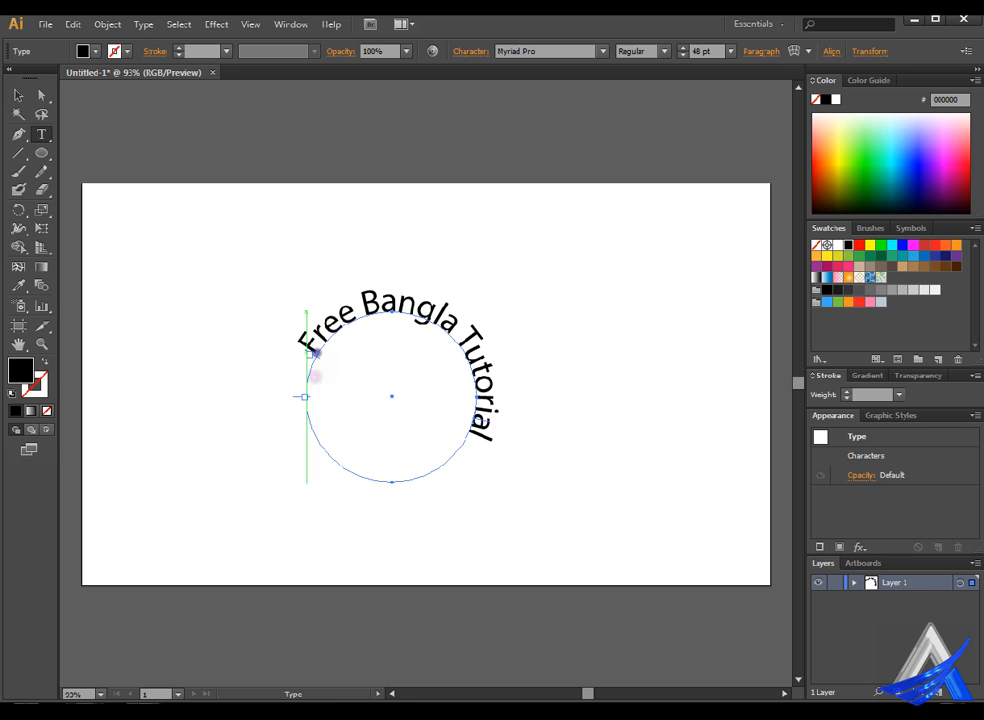
click(18, 95)
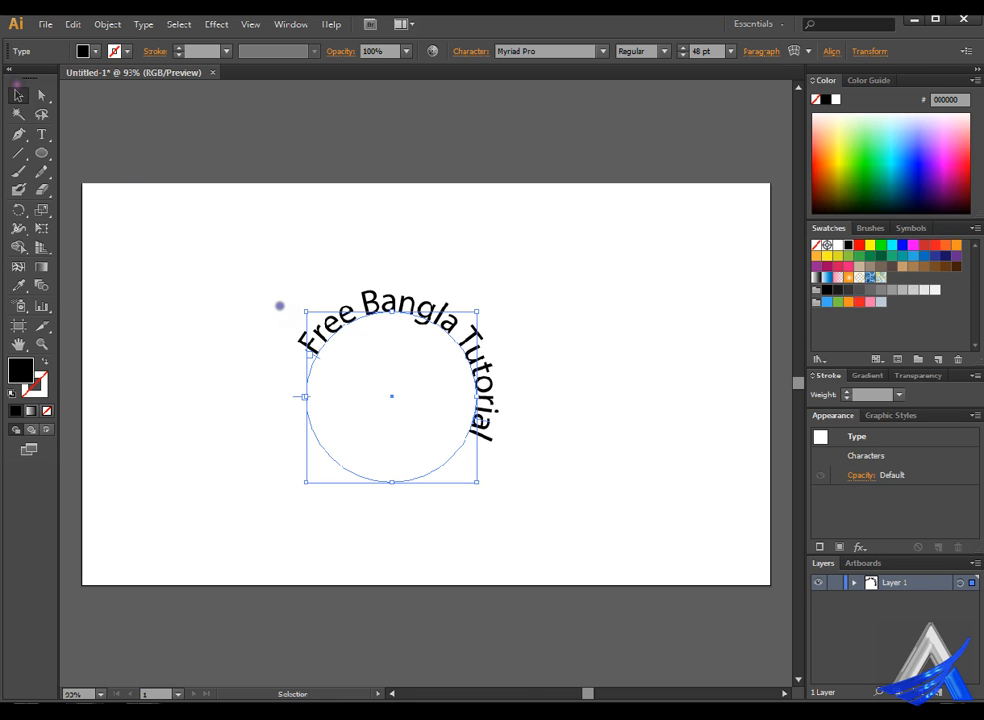
key(t)
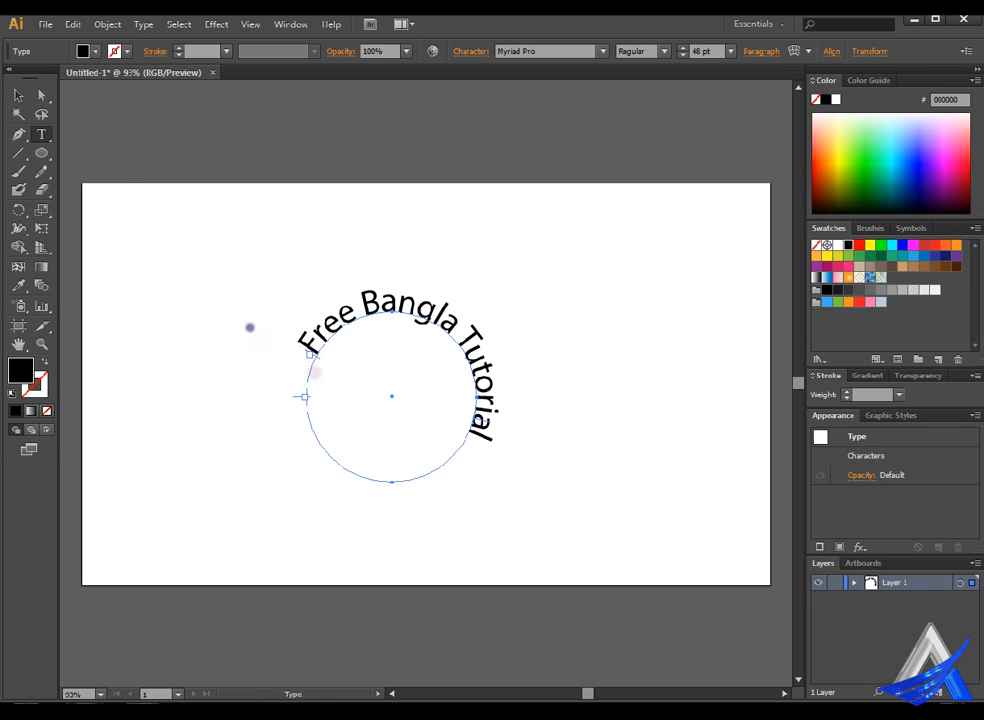
click(18, 95)
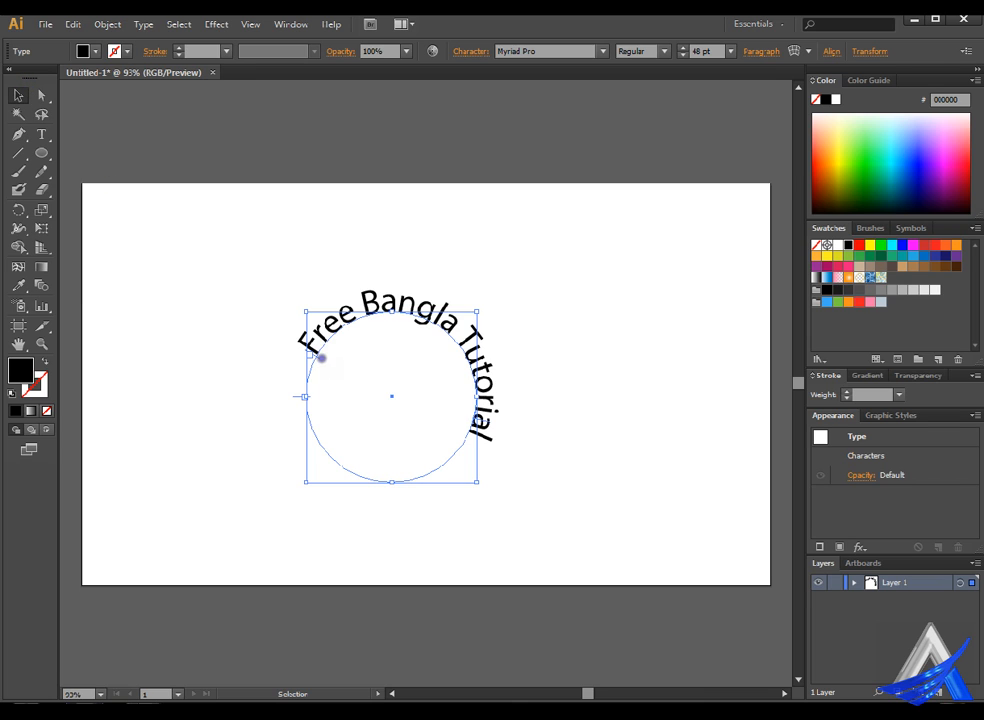
key(t)
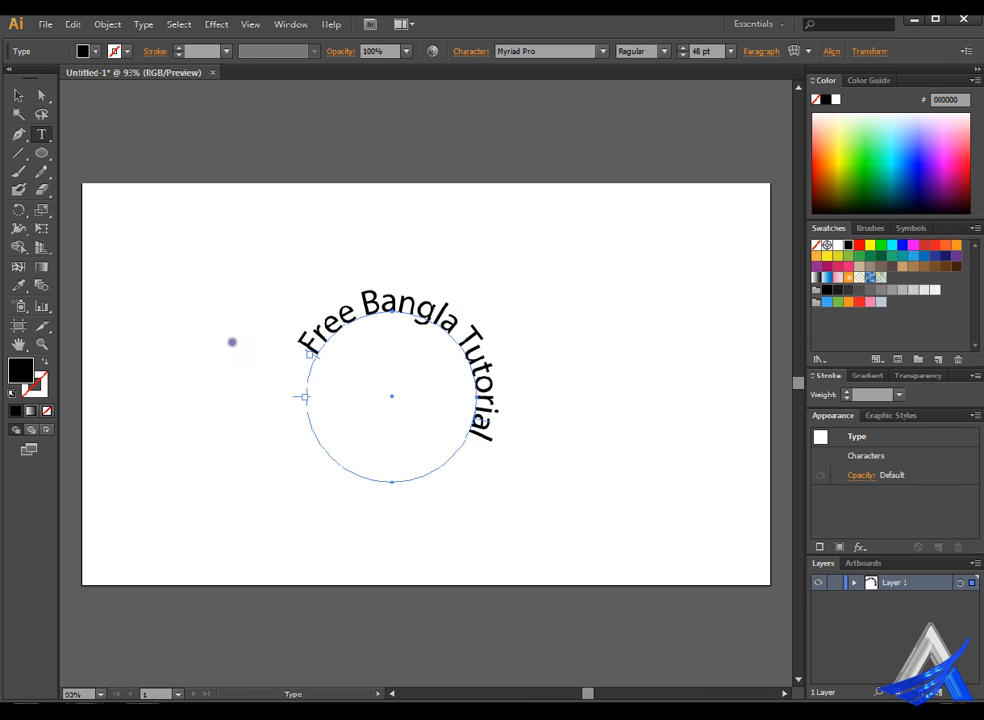
click(26, 92)
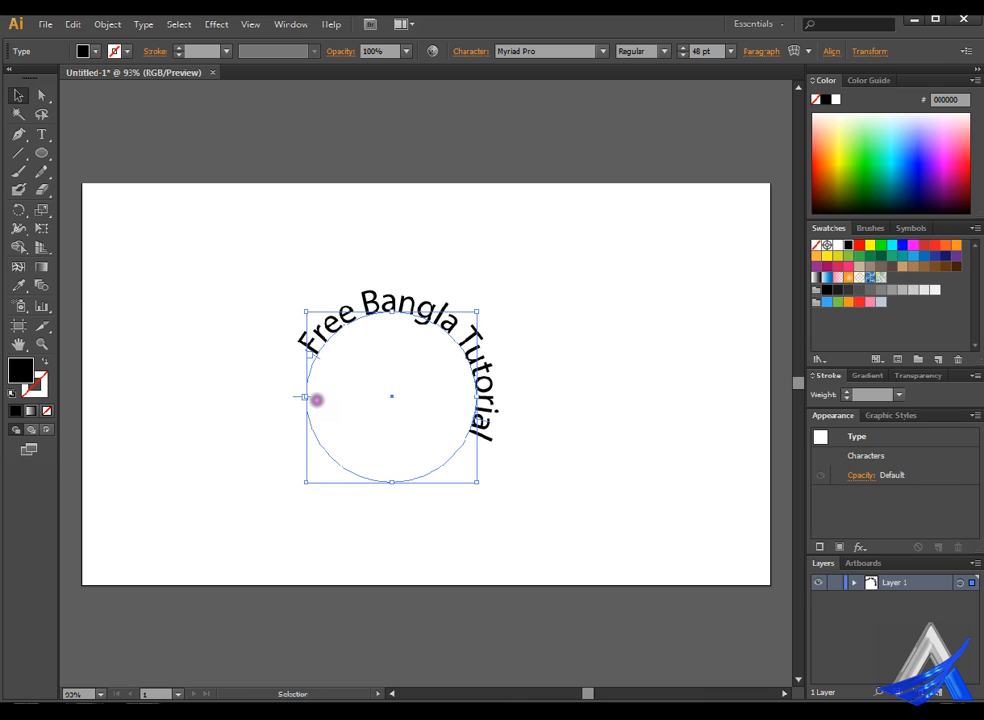
Step: Reposition the circular text with its path brackets so it arches over the top of the circle, starting near the left edge
drag(316, 400, 479, 515)
key(ctrl+z)
mouse_move(304, 397)
mouse_down()
mouse_move(314, 345)
mouse_move(338, 310)
mouse_move(461, 296)
mouse_up()
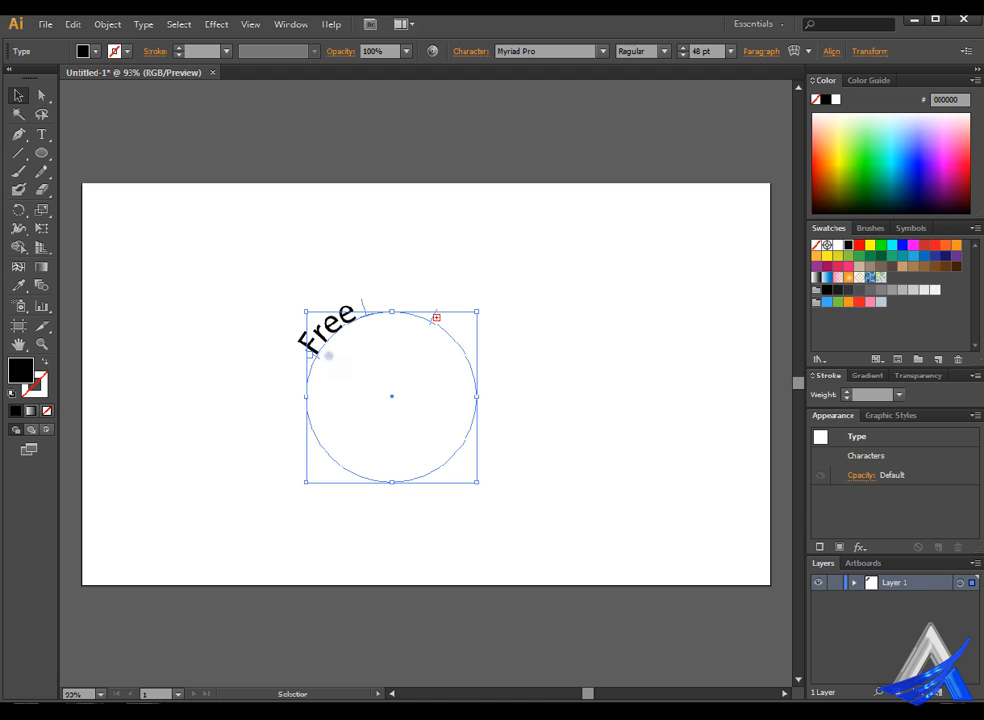
drag(328, 355, 498, 400)
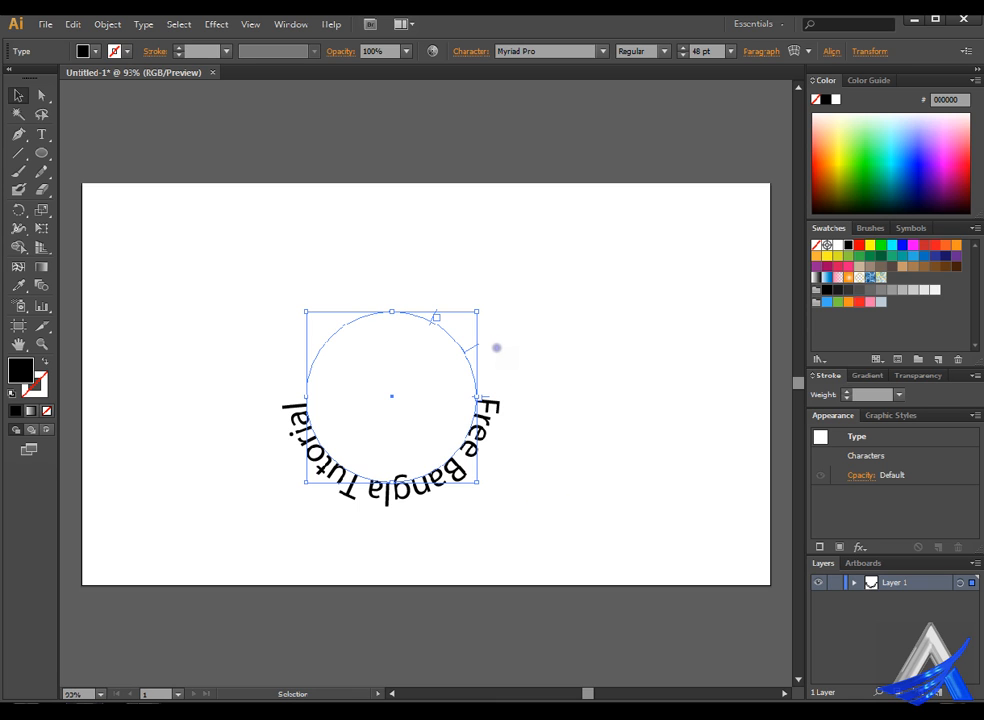
drag(494, 347, 549, 336)
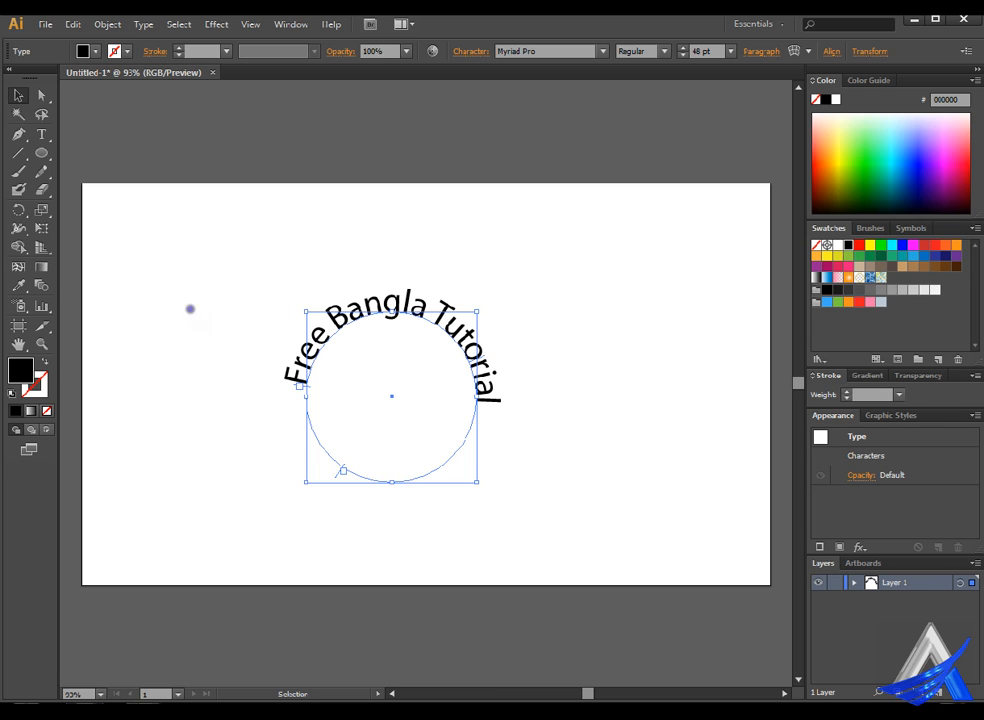
Step: Delete the circular path text from the artboard
drag(237, 221, 630, 509)
key(Delete)
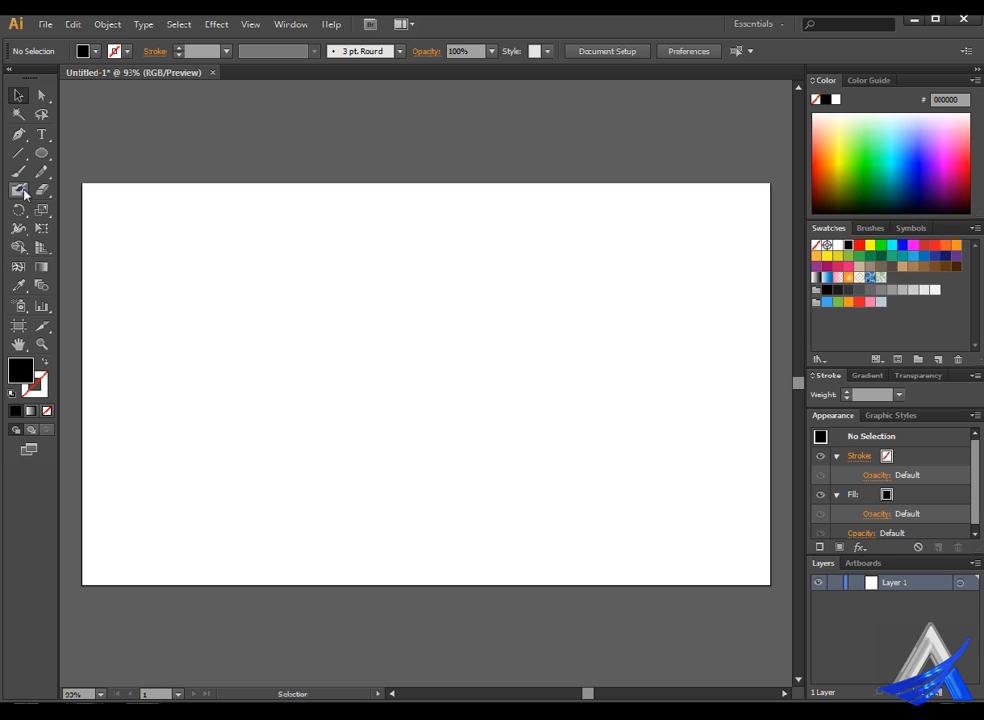
Step: Draw an open S-shaped curve across the artboard with the Pen tool and set its fill to none
click(18, 133)
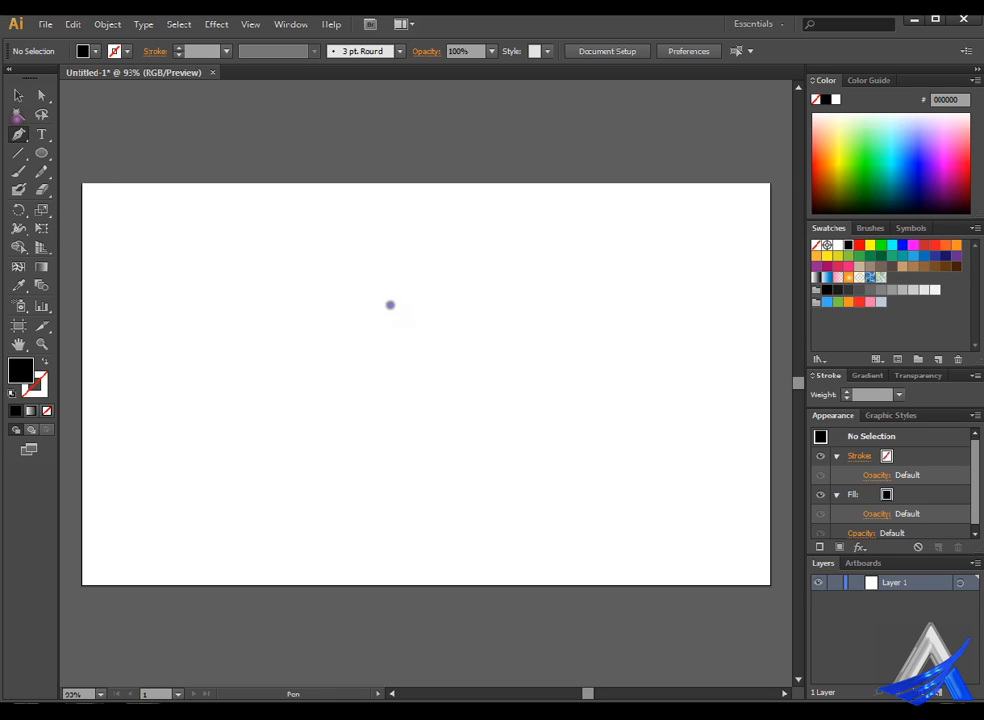
click(203, 315)
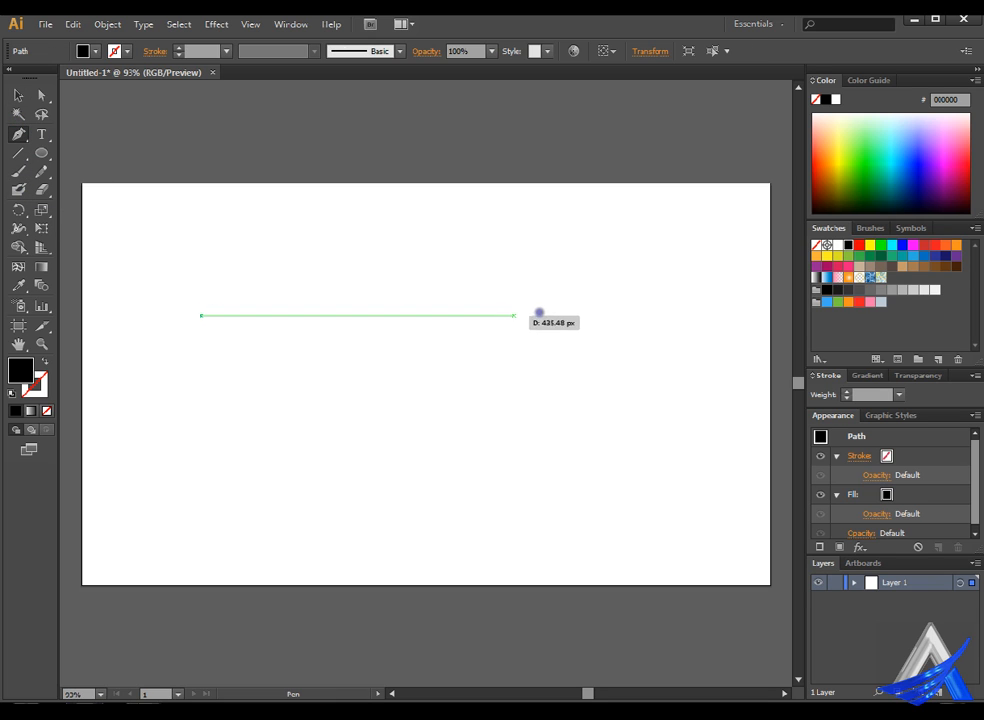
drag(451, 315, 466, 462)
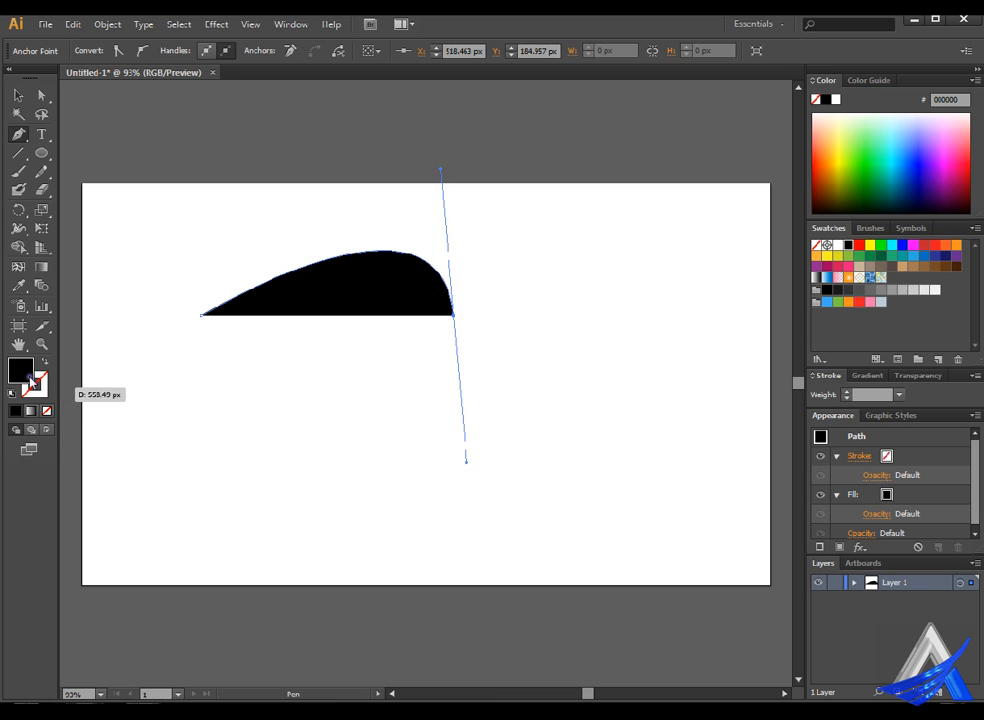
click(44, 413)
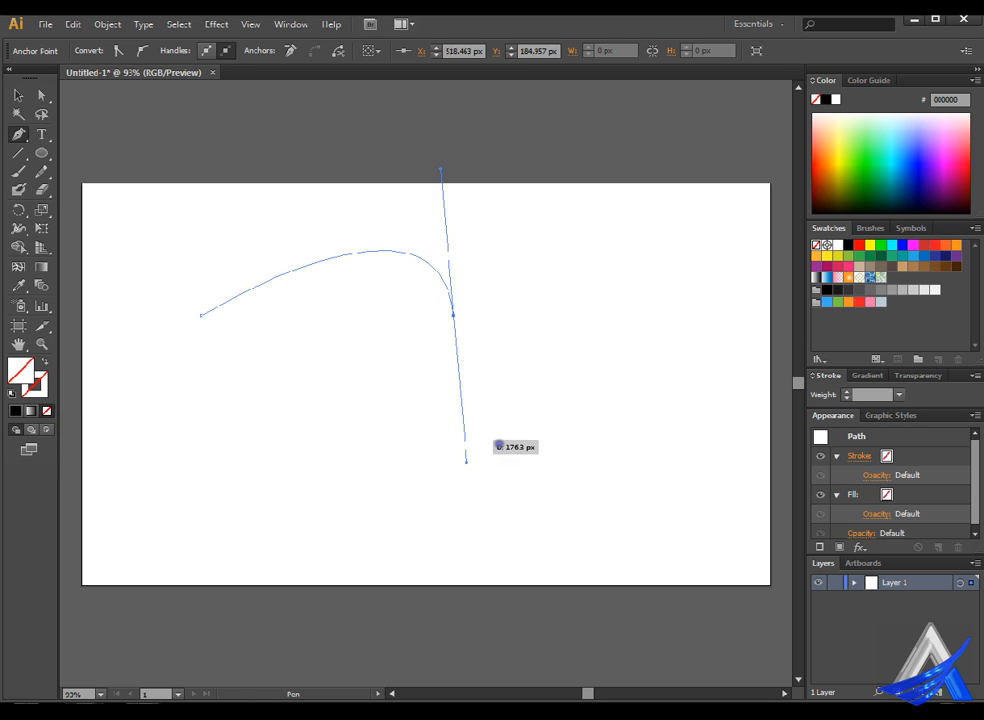
drag(592, 430, 655, 400)
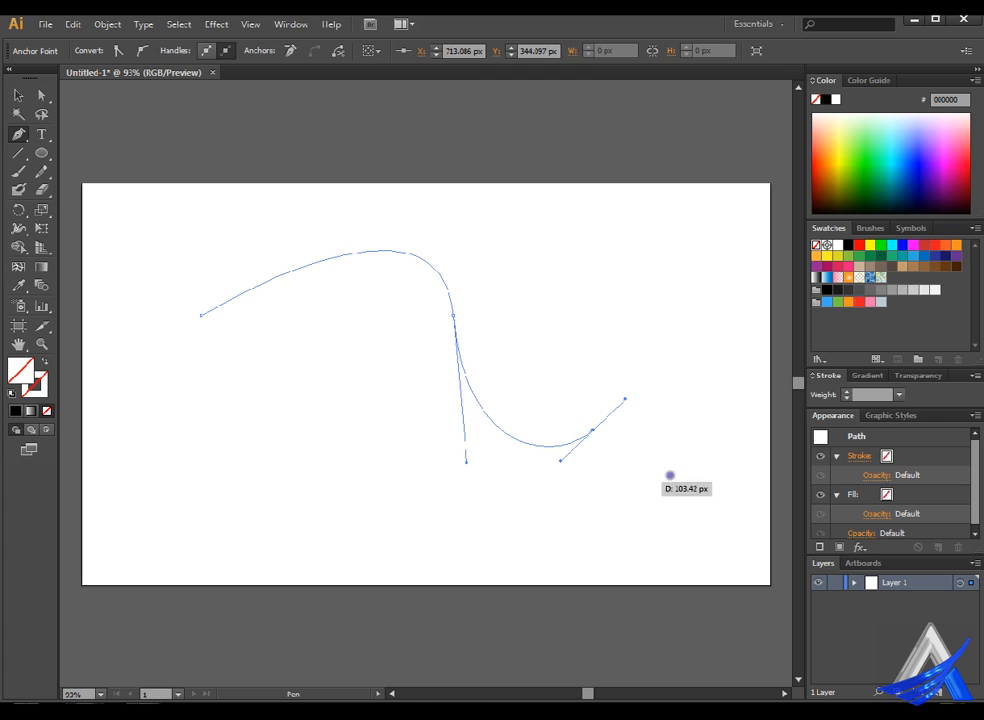
click(20, 94)
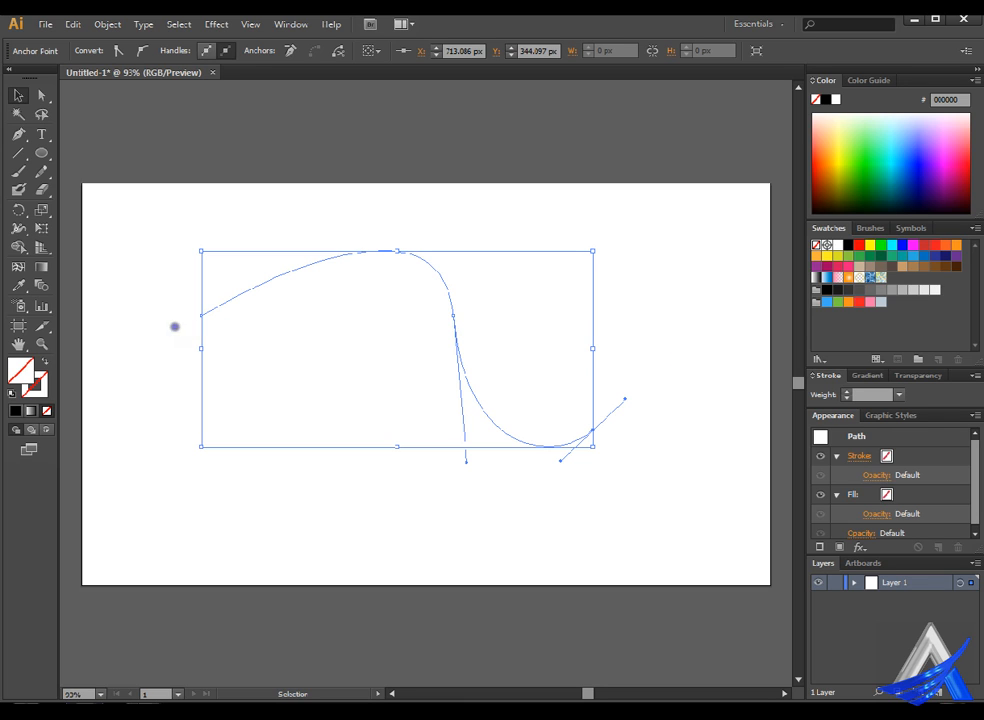
Step: Add the text "Free bangla tutorial for all" along the S-shaped curve with the Type on a Path tool, starting near its left end
click(42, 131)
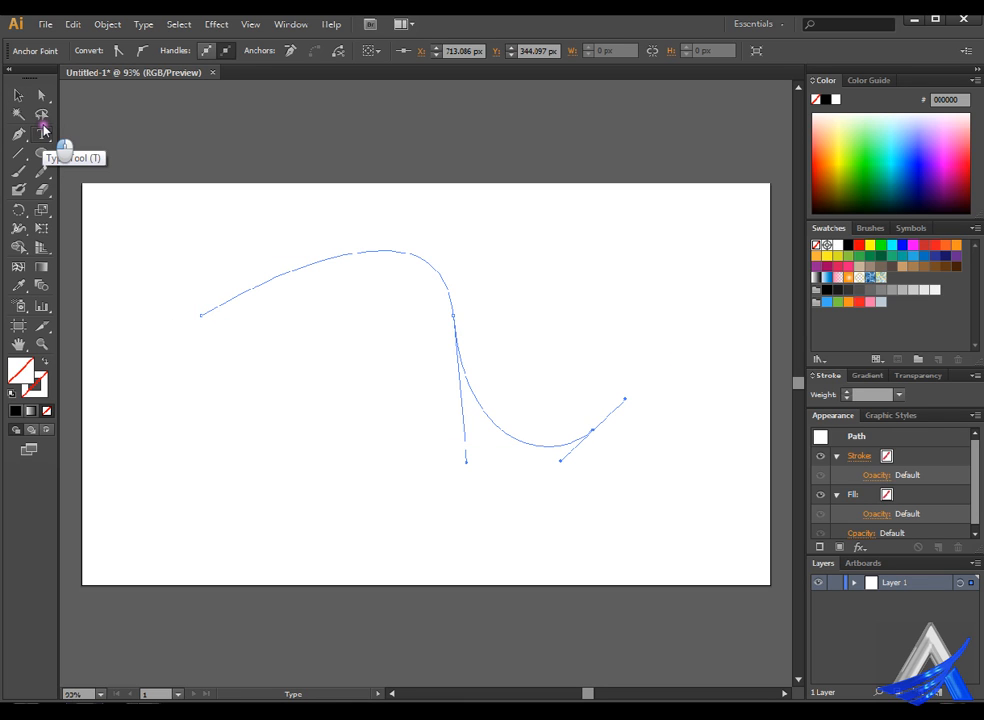
click(43, 130)
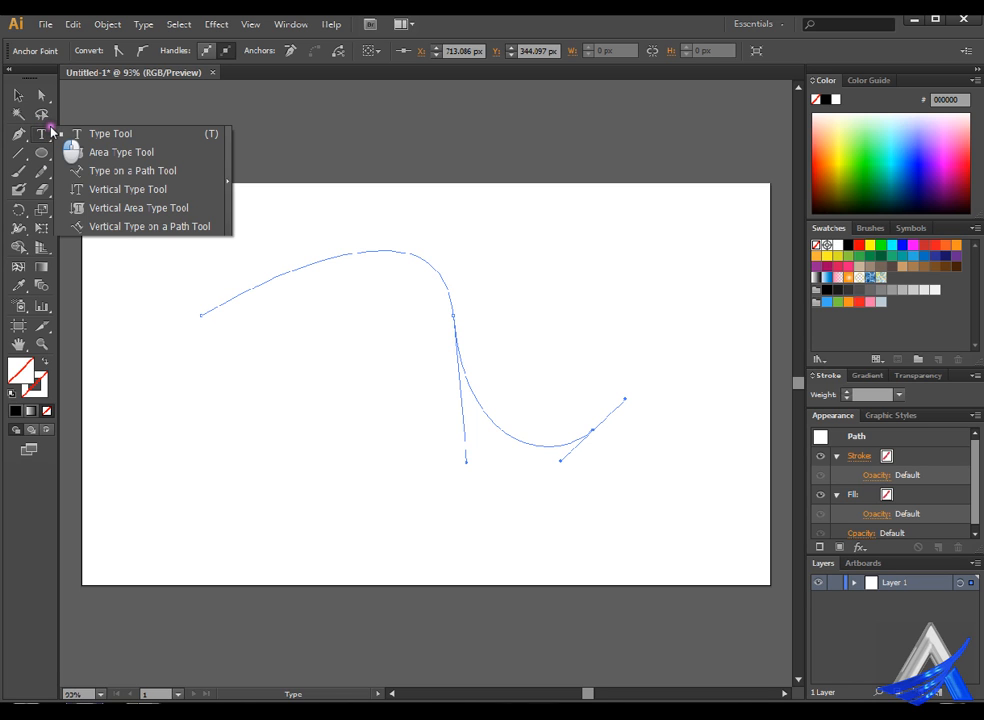
click(133, 170)
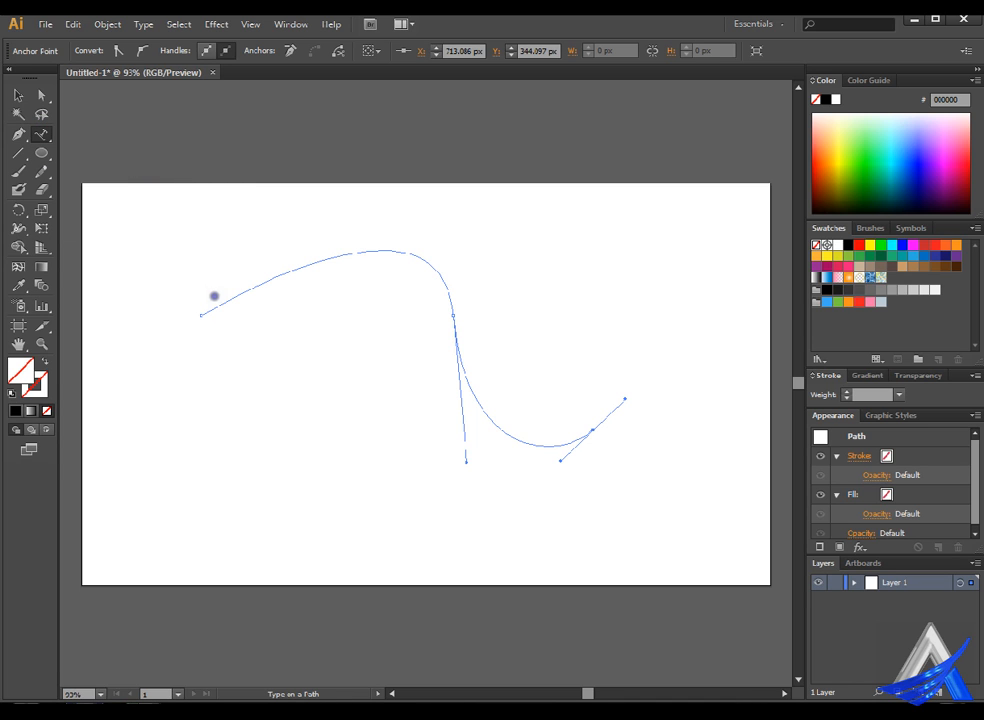
click(228, 302)
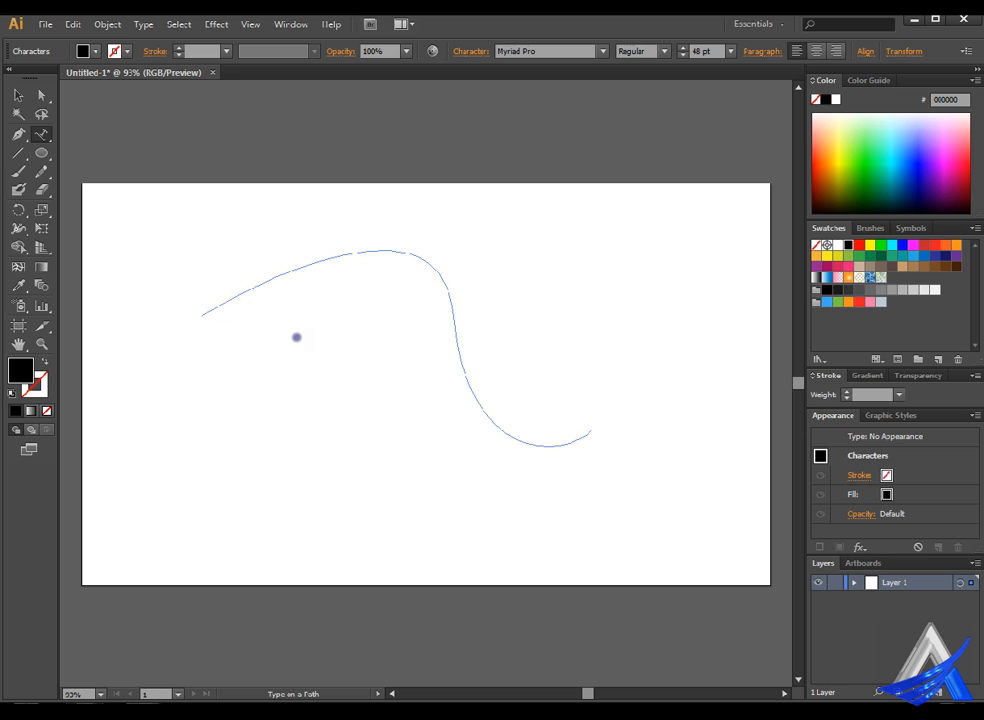
text(Free)
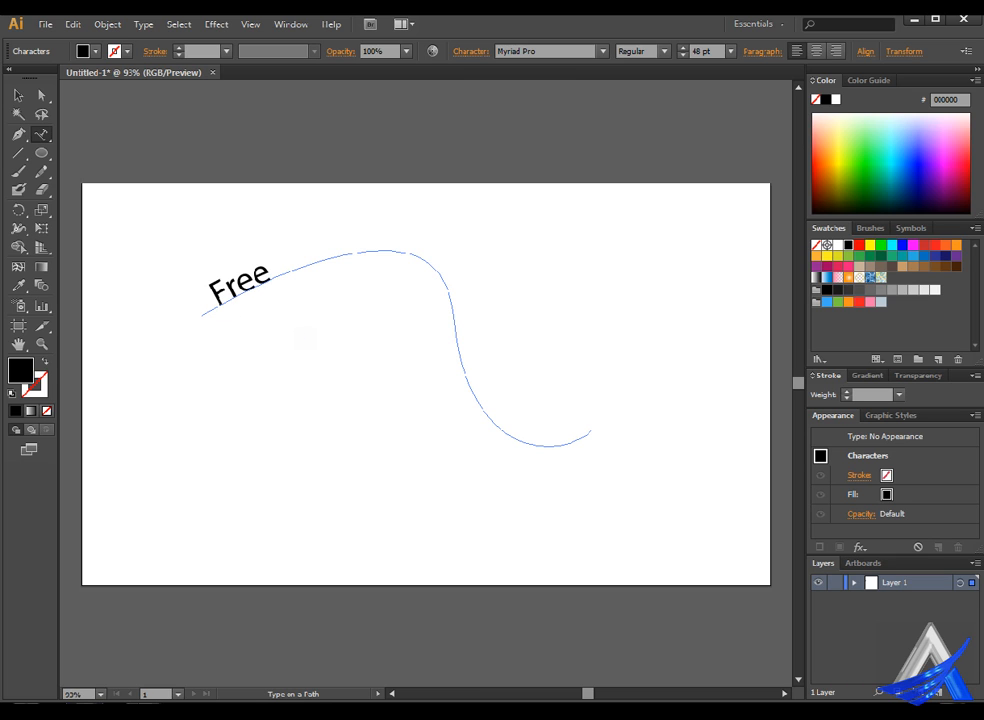
text( bangla)
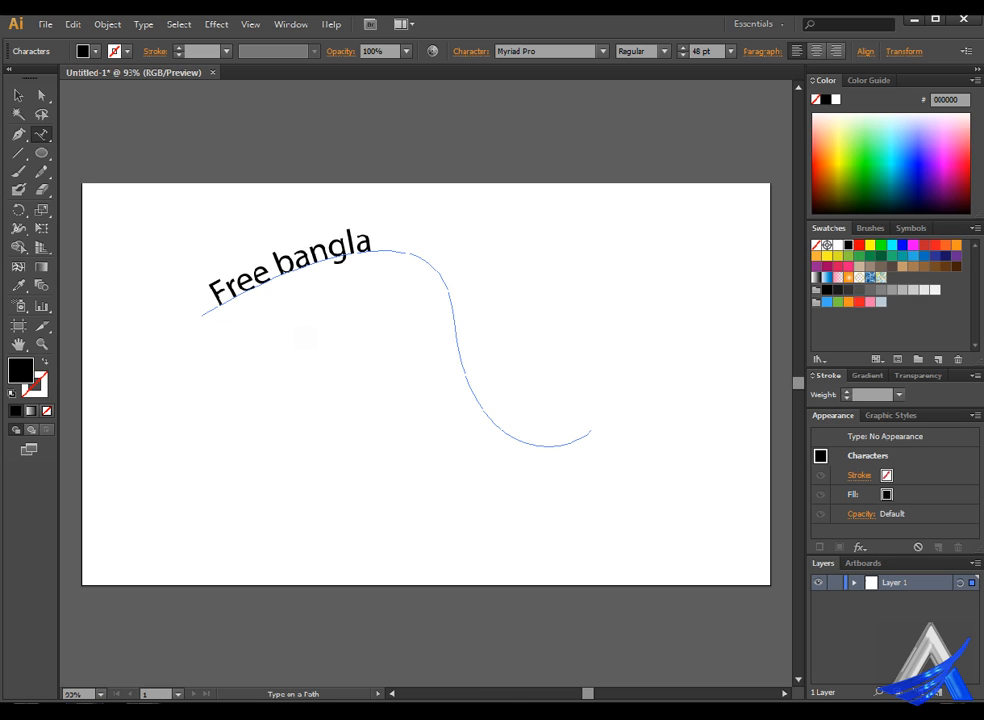
text( tuto)
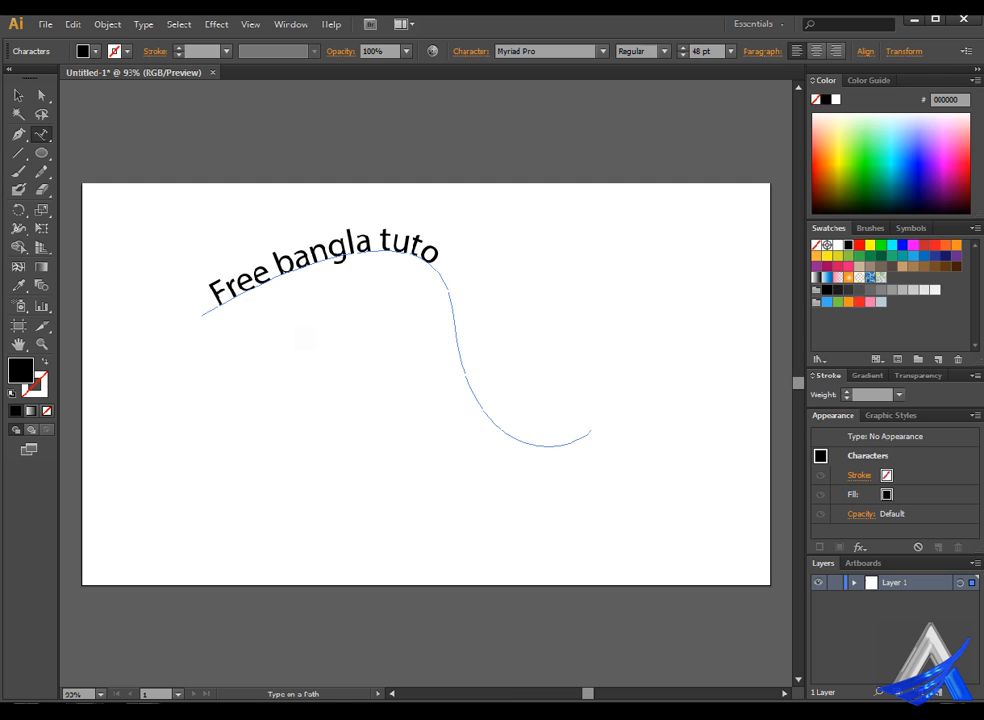
text(rial for all)
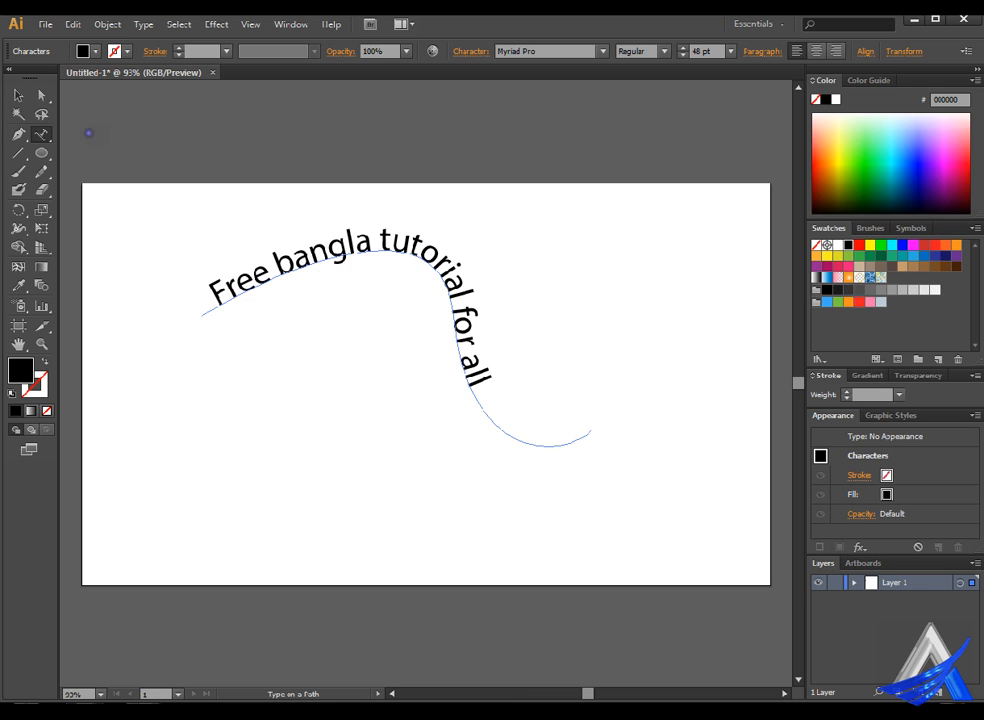
Step: Slide the text along the S-shaped path with its middle bracket, leaving it near the left end, and deselect it
click(18, 95)
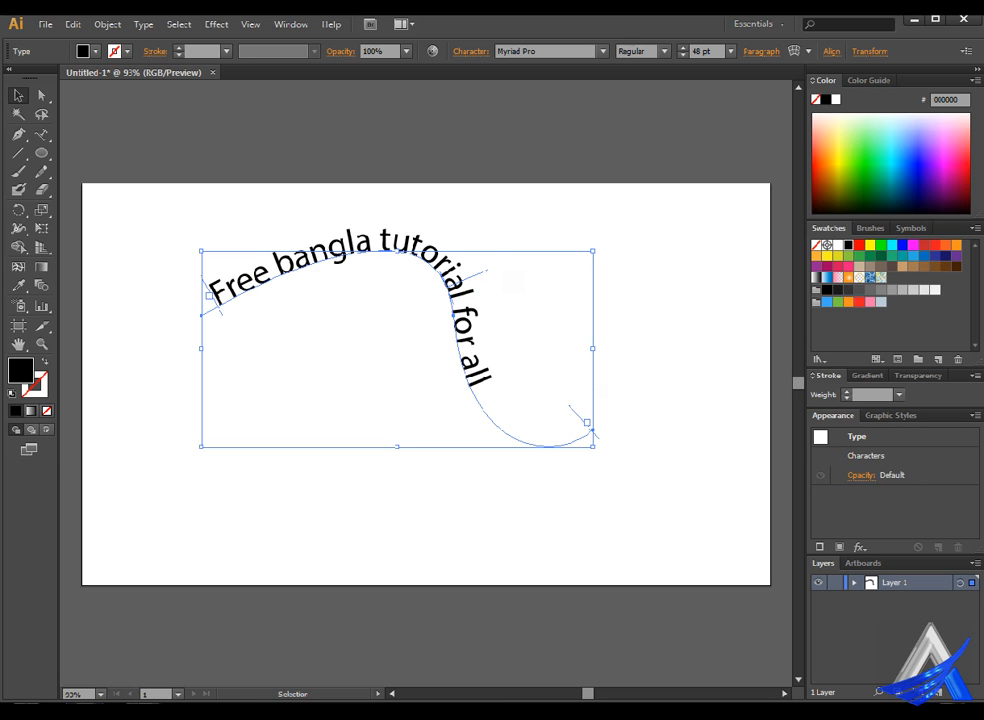
drag(498, 270, 542, 334)
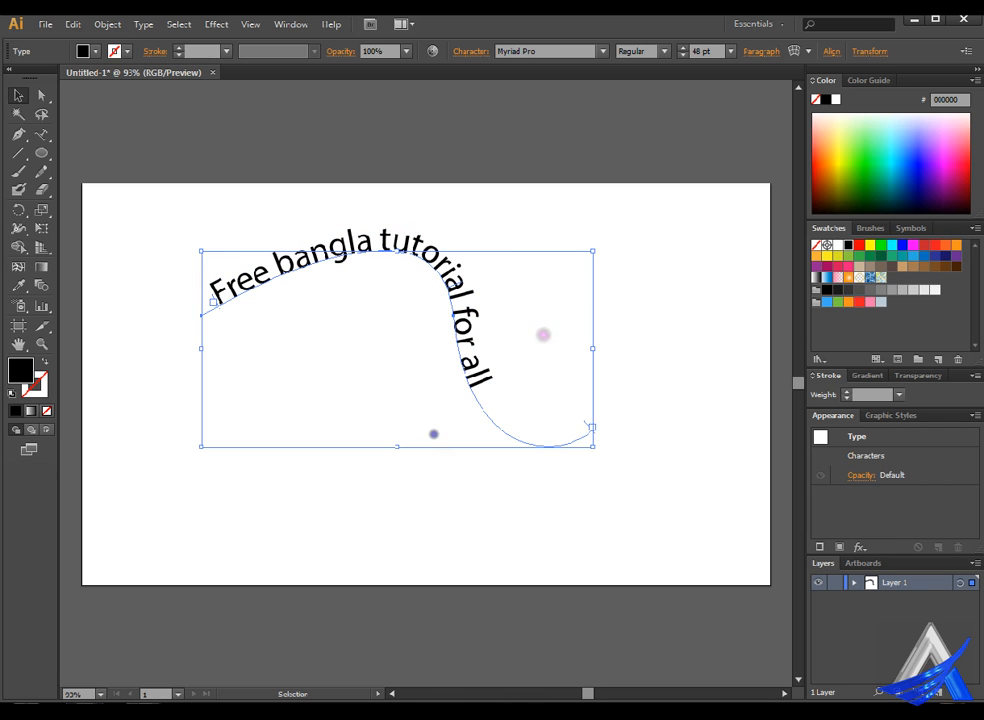
click(125, 345)
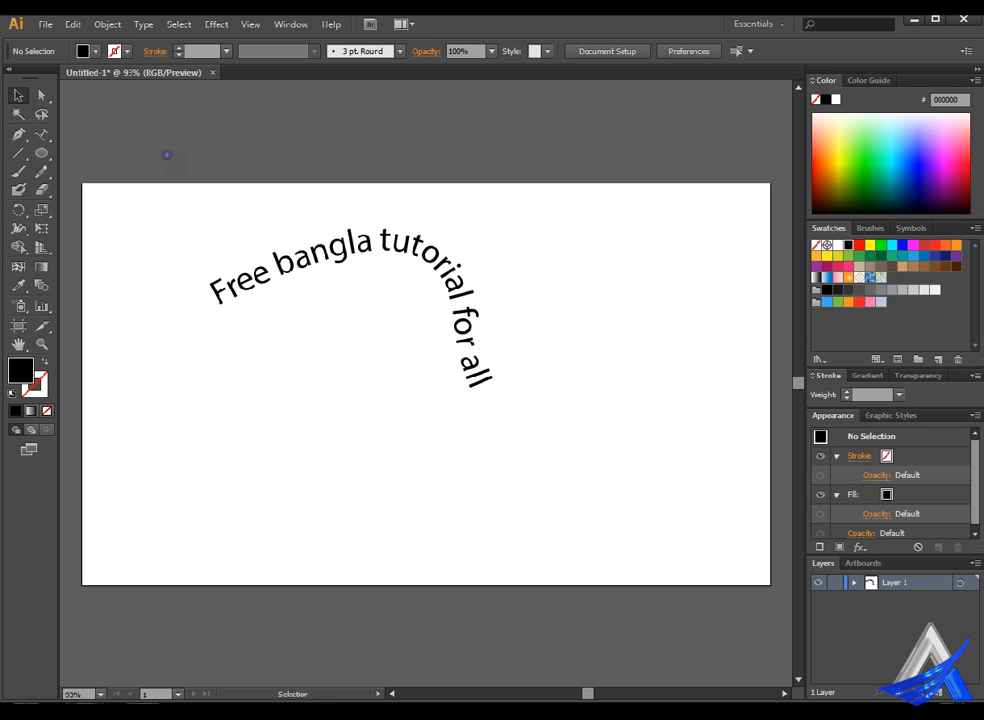
Step: Delete the S-shaped path text and add the point text "Free Bangla Tutorial" near the middle of the artboard
drag(170, 219, 566, 457)
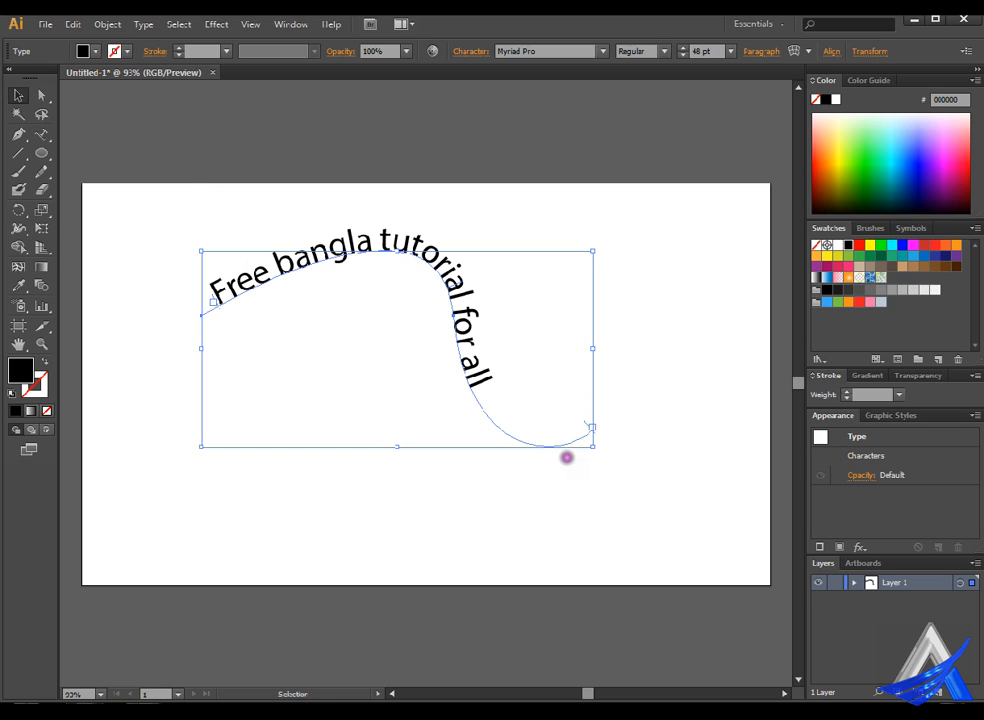
key(Delete)
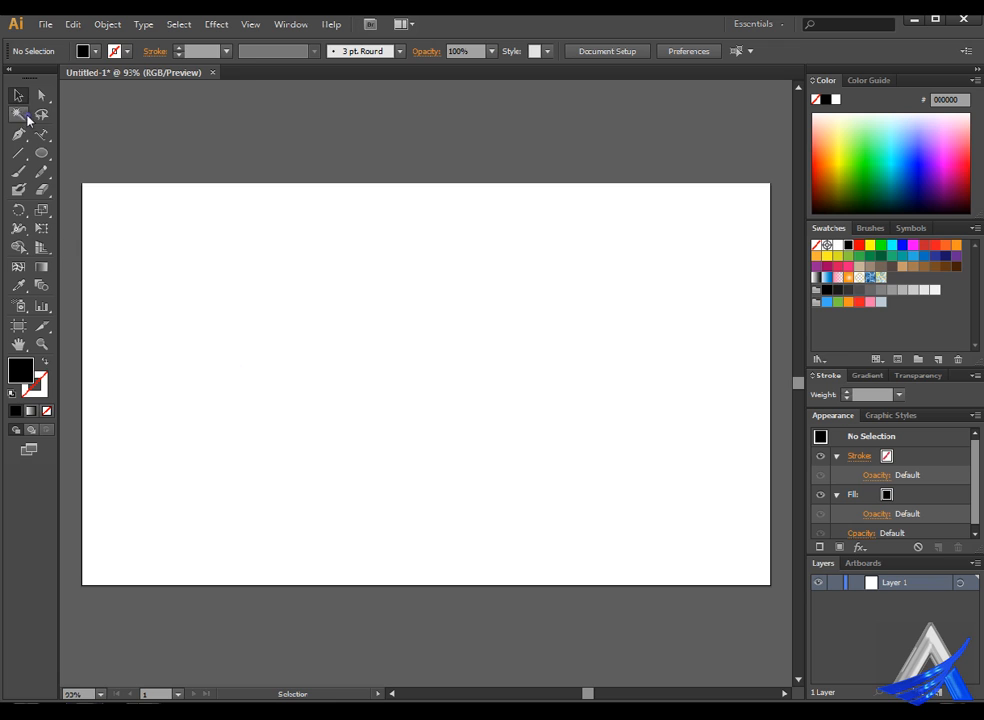
drag(41, 133, 87, 128)
click(272, 358)
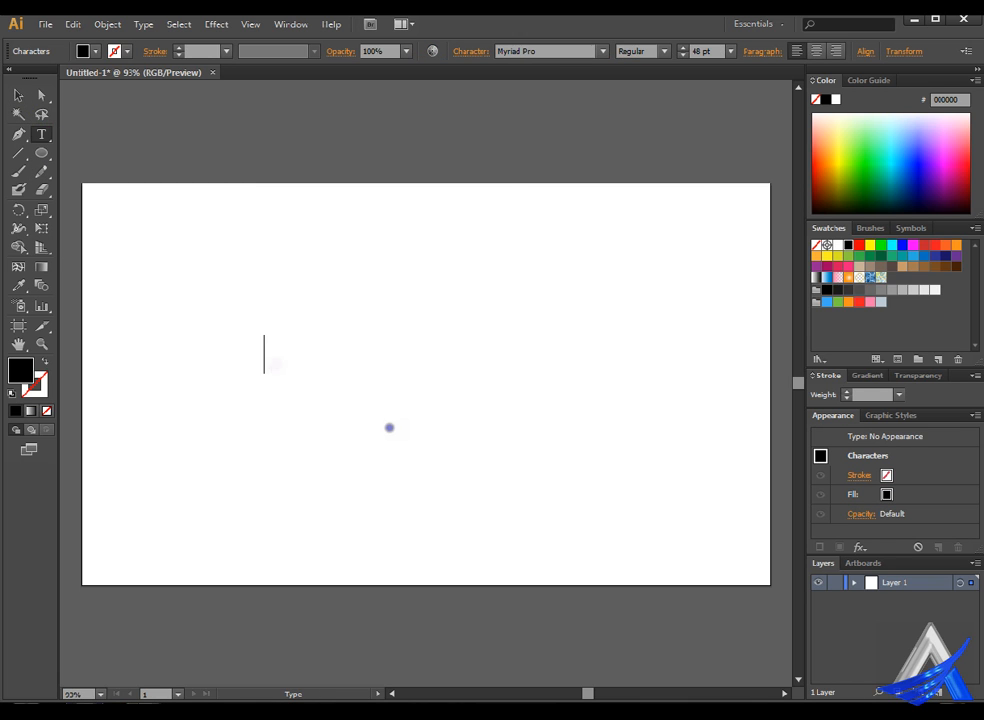
text(Free)
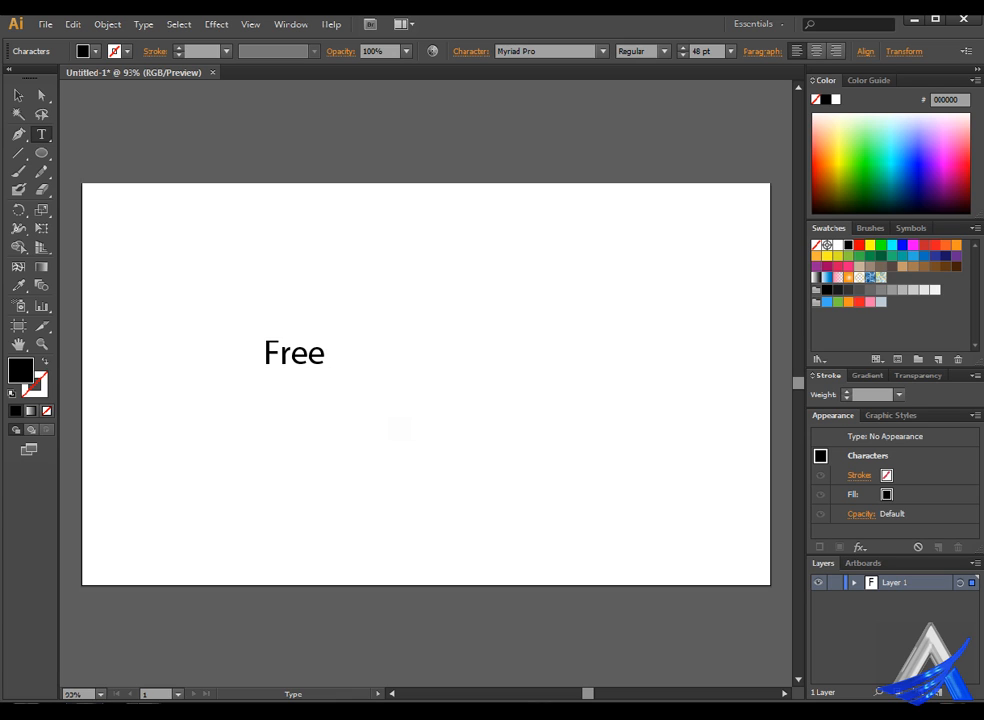
text( Bangla)
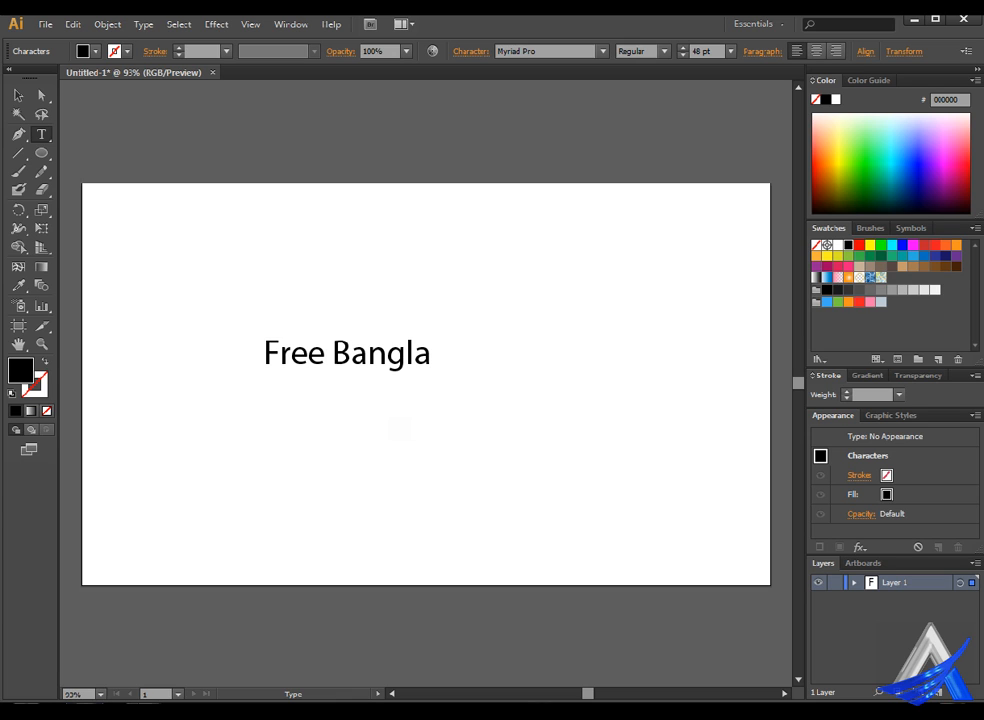
text( Tuto)
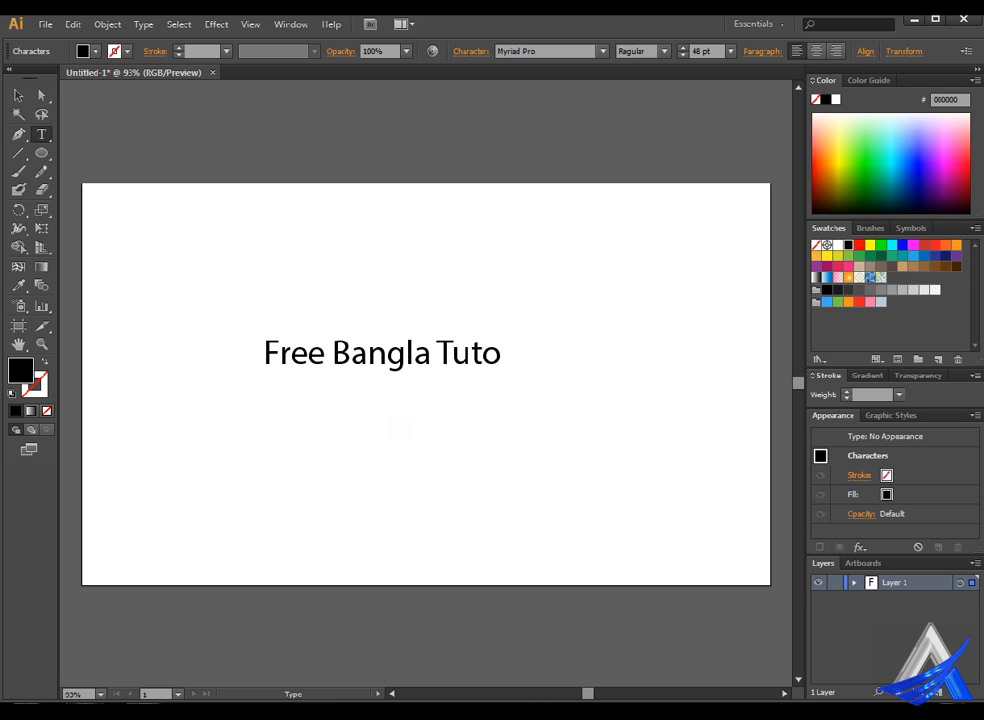
text(rial)
Step: Fill the whole "Free Bangla Tutorial" text with blue (0000FF), try the ParashMJ font, set the font to Rosewood Std, and select the text as an object
drag(265, 353, 614, 360)
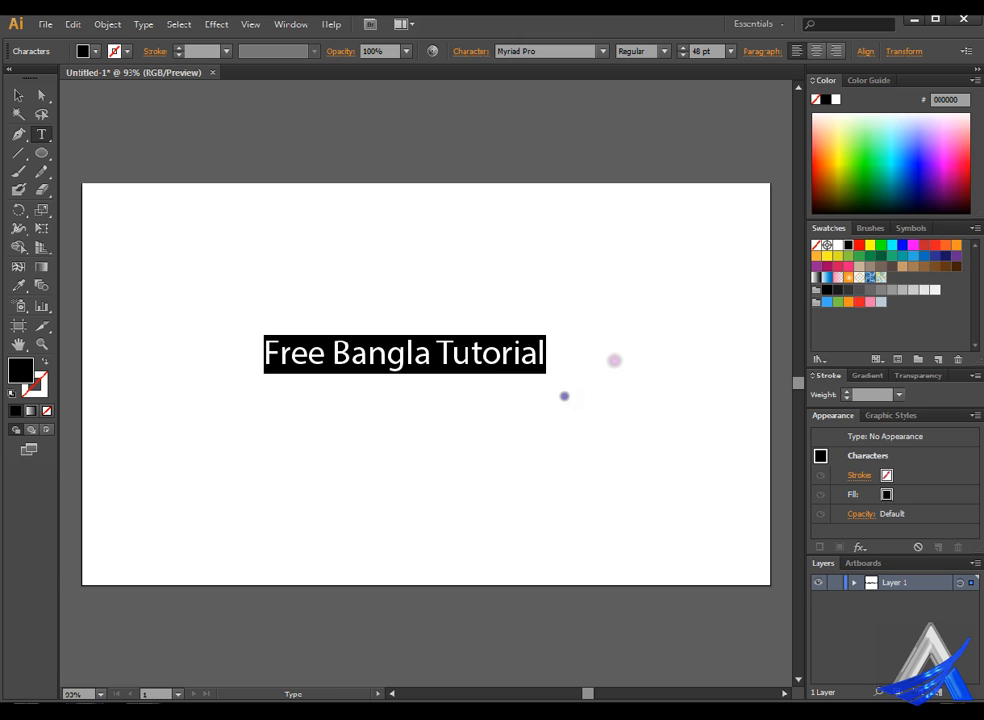
click(902, 245)
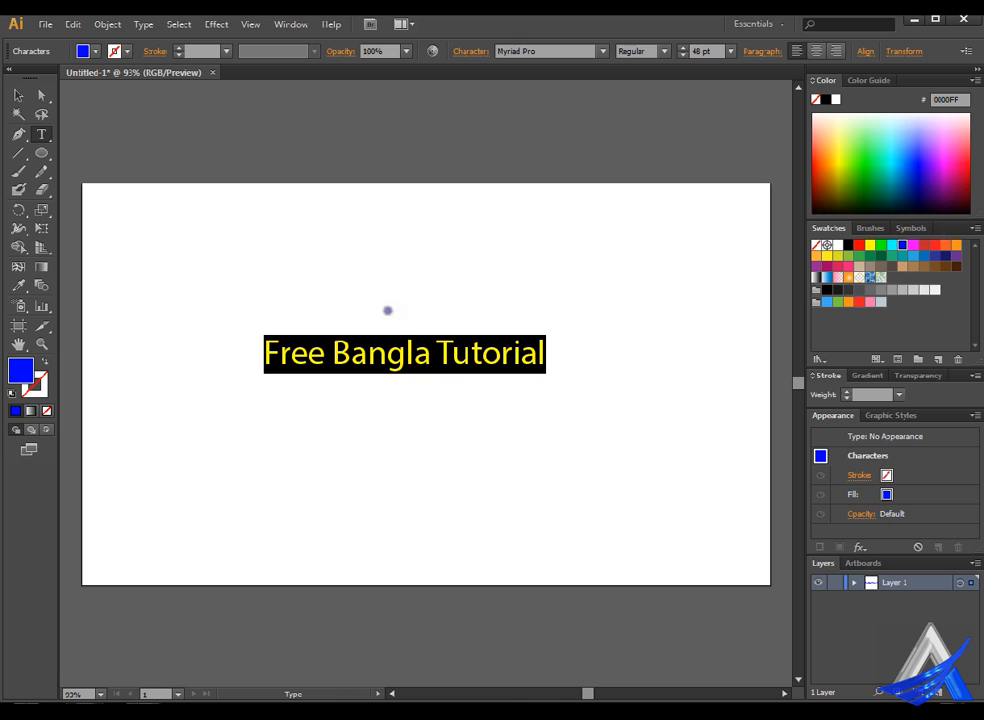
click(632, 43)
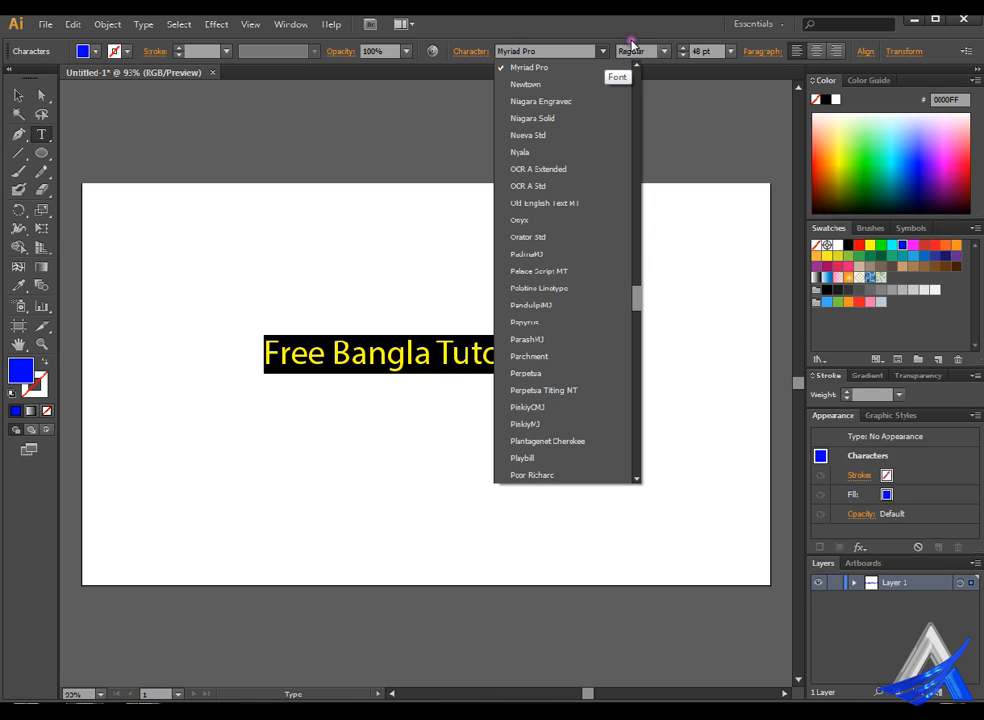
click(588, 339)
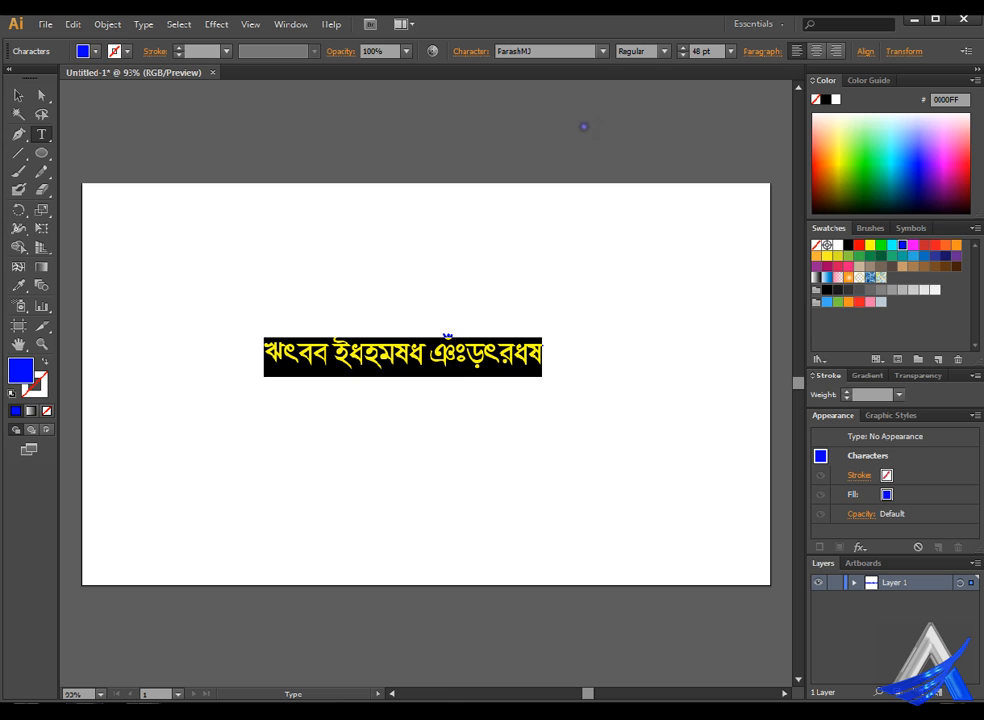
click(602, 51)
click(572, 407)
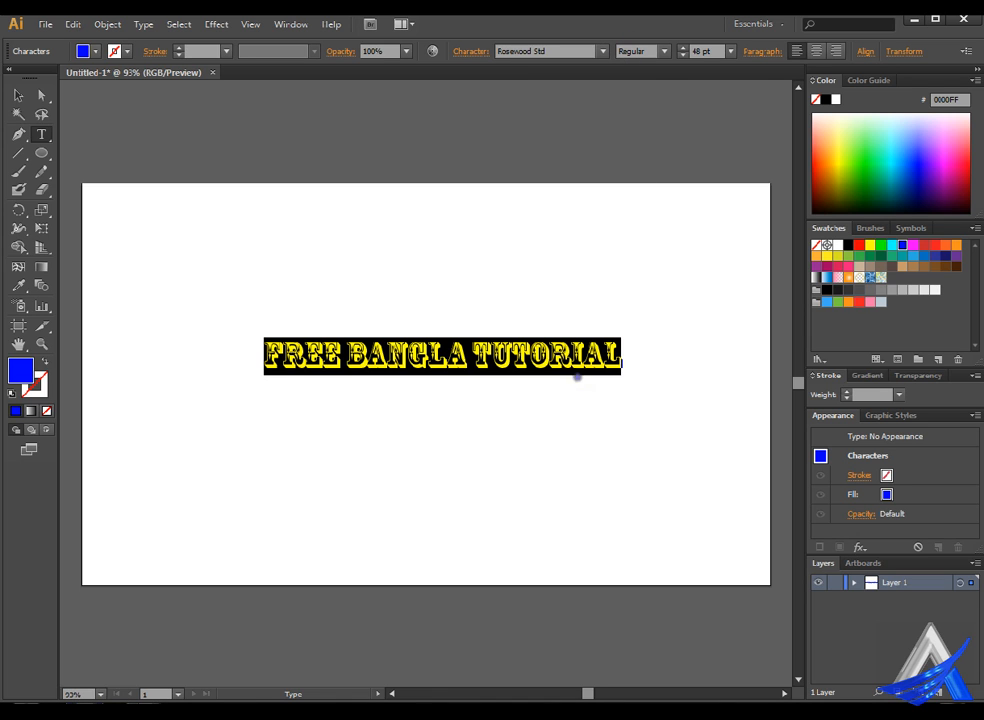
click(489, 356)
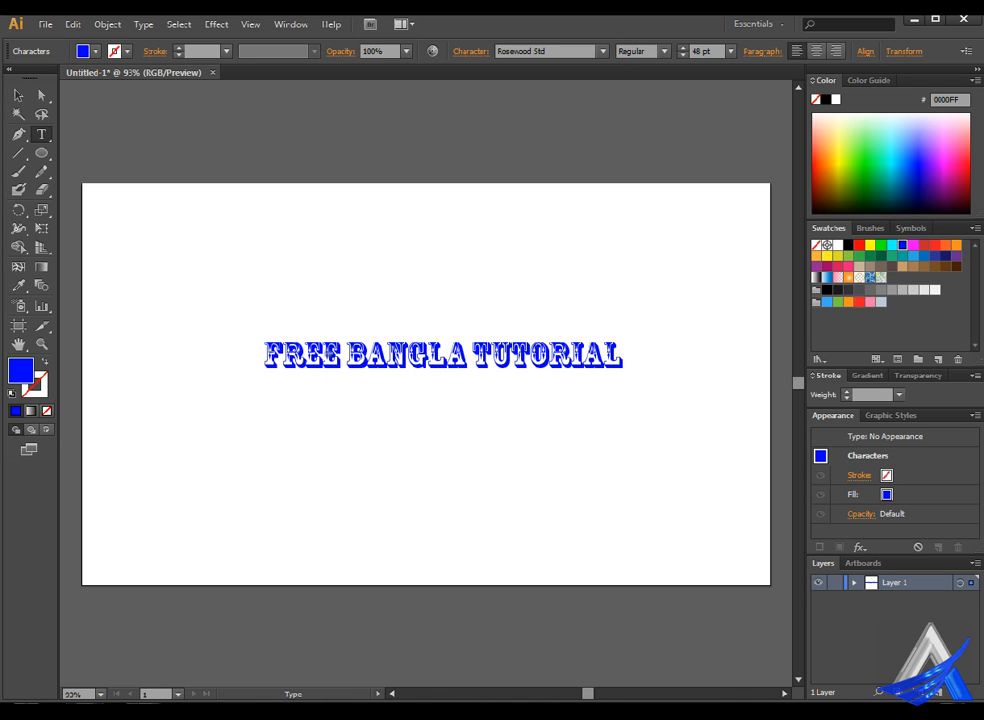
click(18, 94)
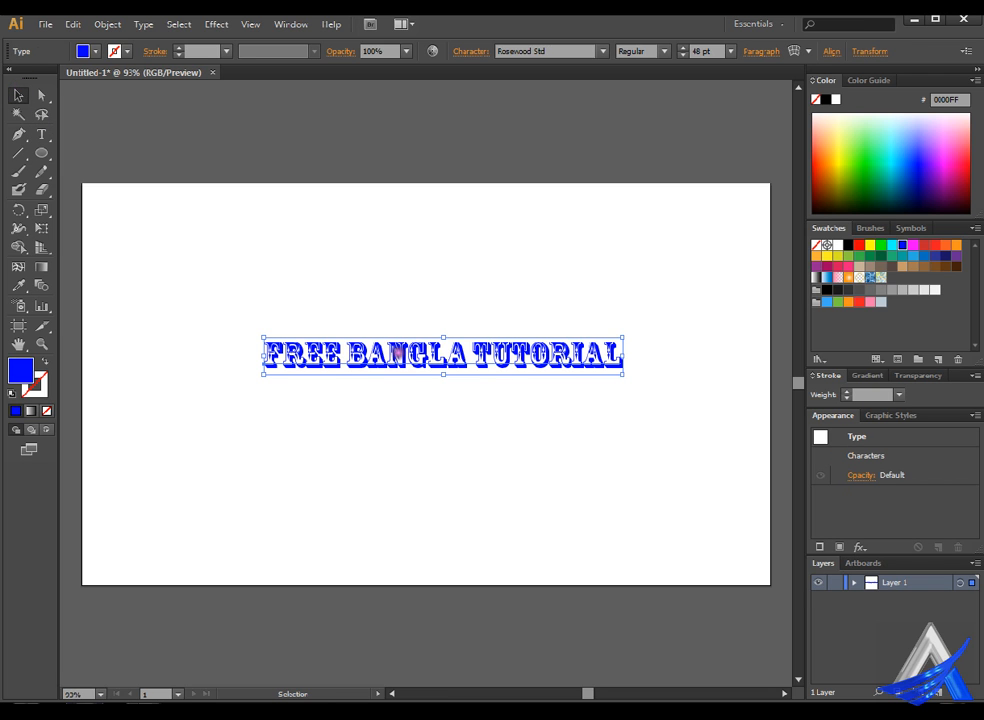